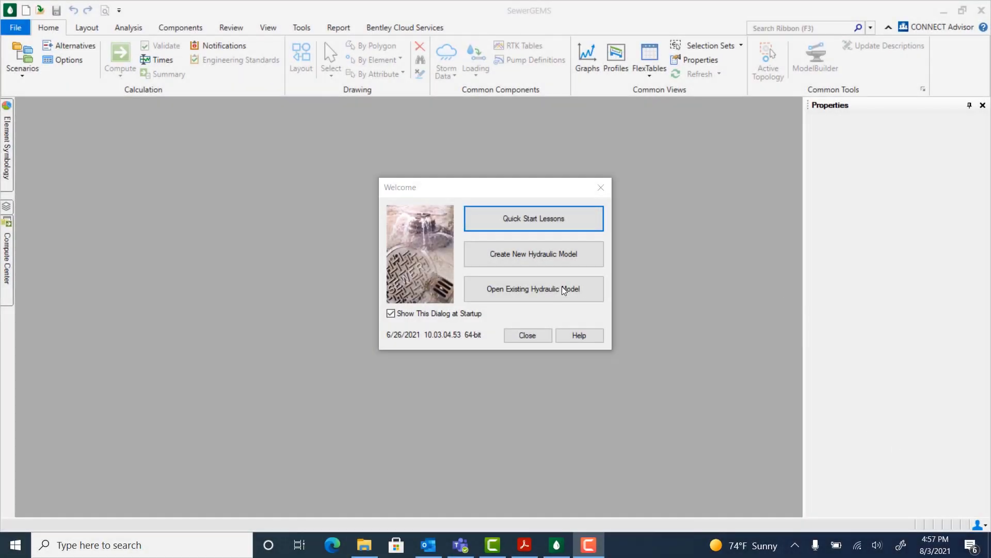
Open the existing hydraulic model HeadWallStart from the Starter folder inside Dataset.
click(538, 289)
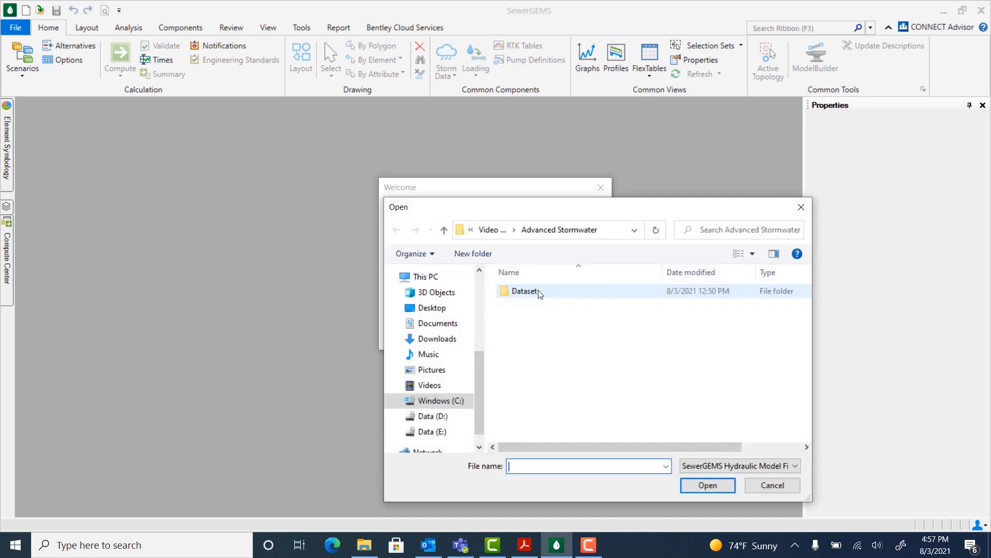
double_click(524, 292)
click(522, 306)
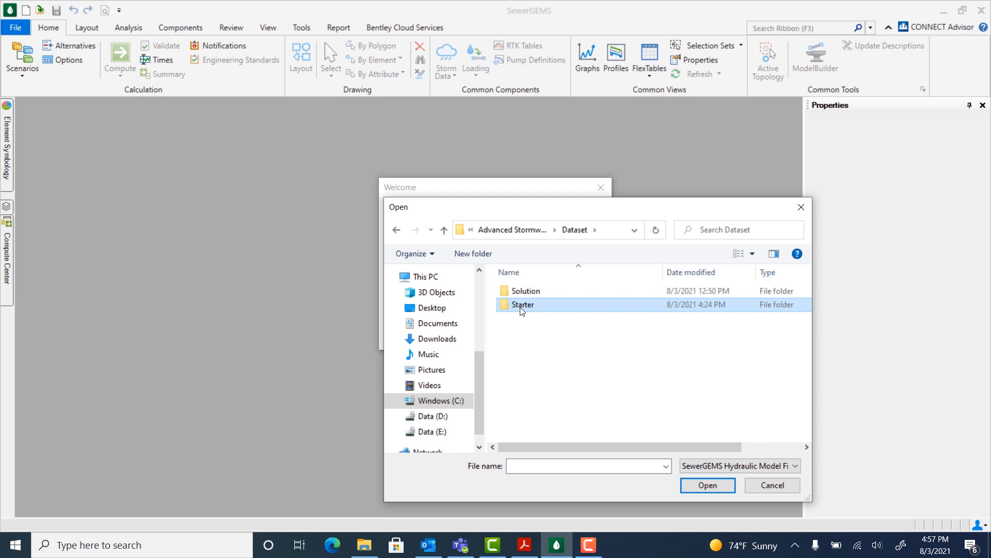
double_click(521, 305)
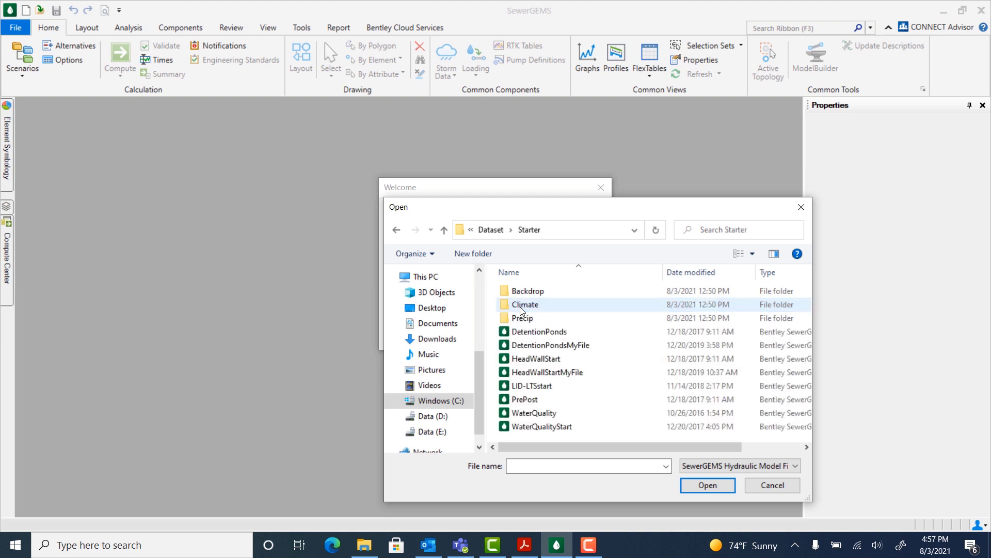
click(532, 360)
click(717, 487)
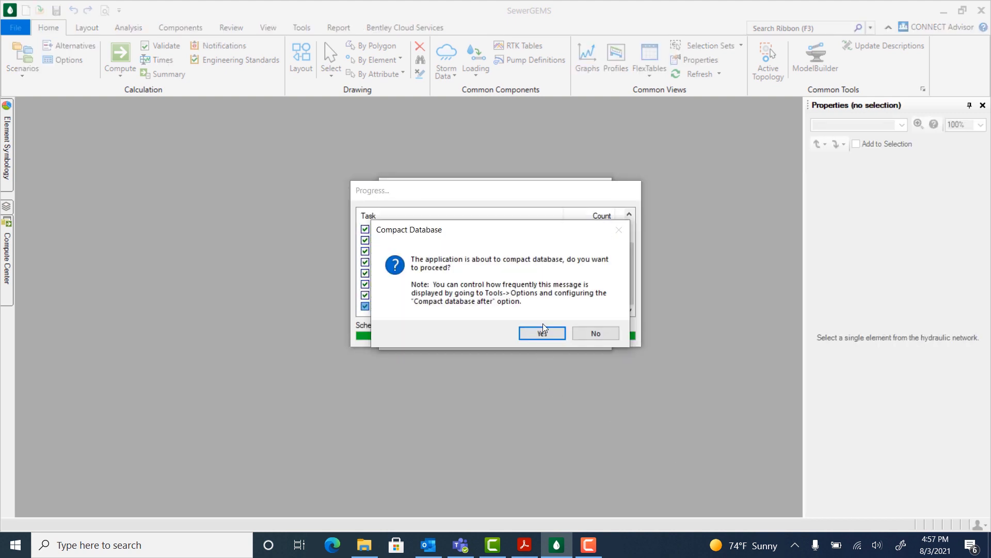
Accept compacting the database and tracking changes for the hydraulic model, and close the user notifications.
click(540, 335)
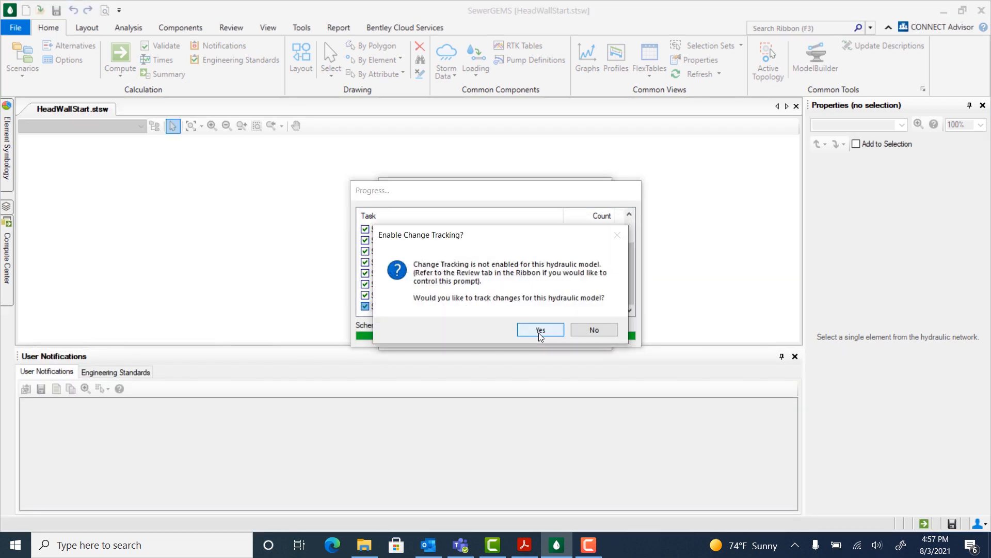
click(536, 332)
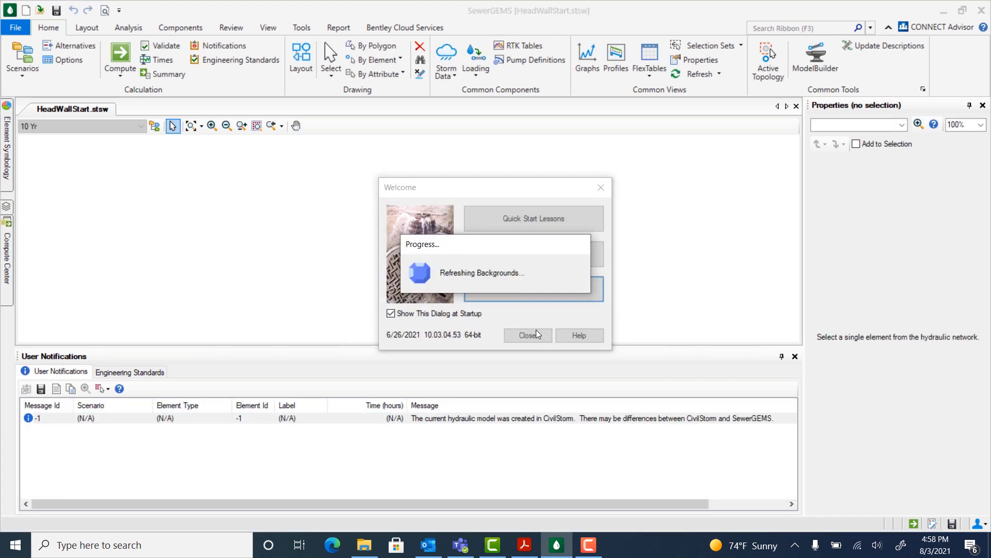
click(536, 331)
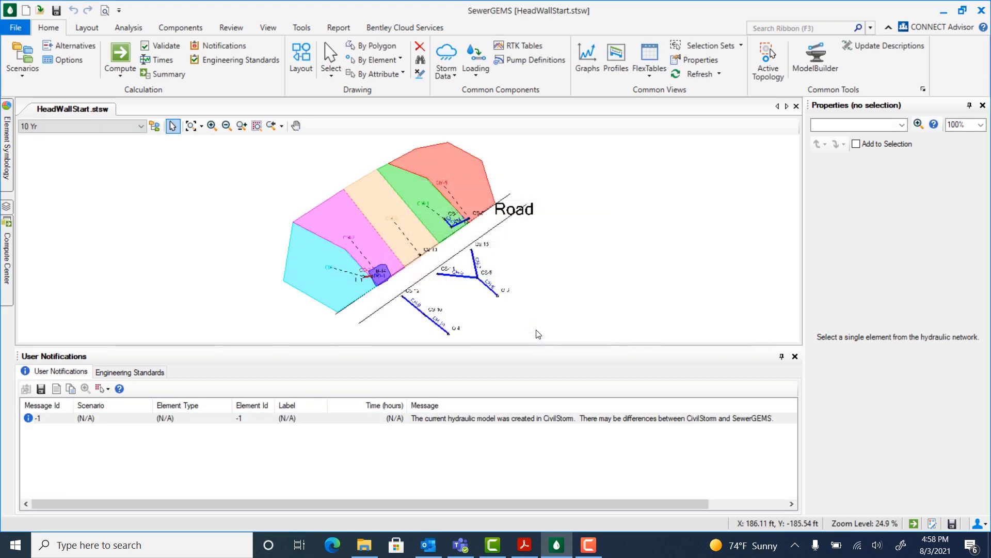
click(795, 357)
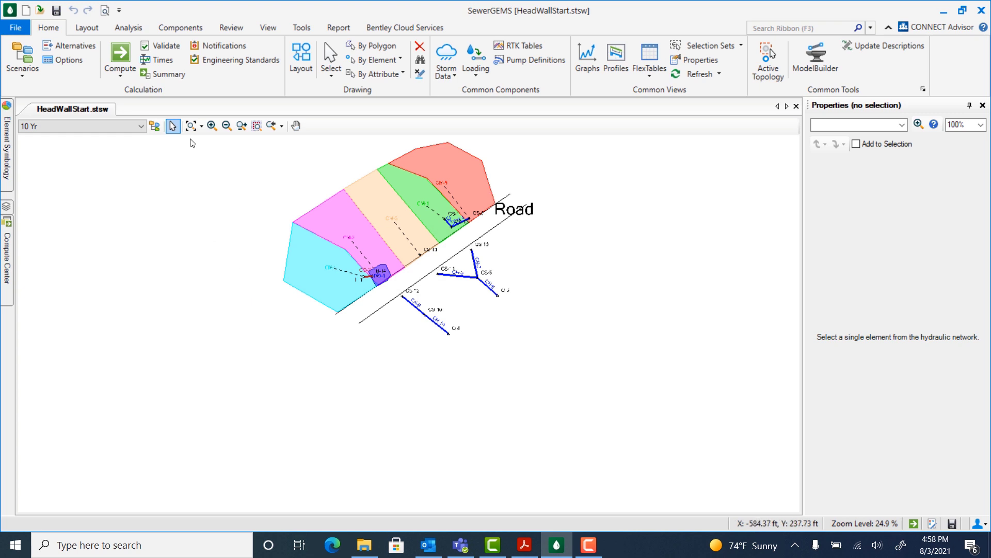
click(191, 126)
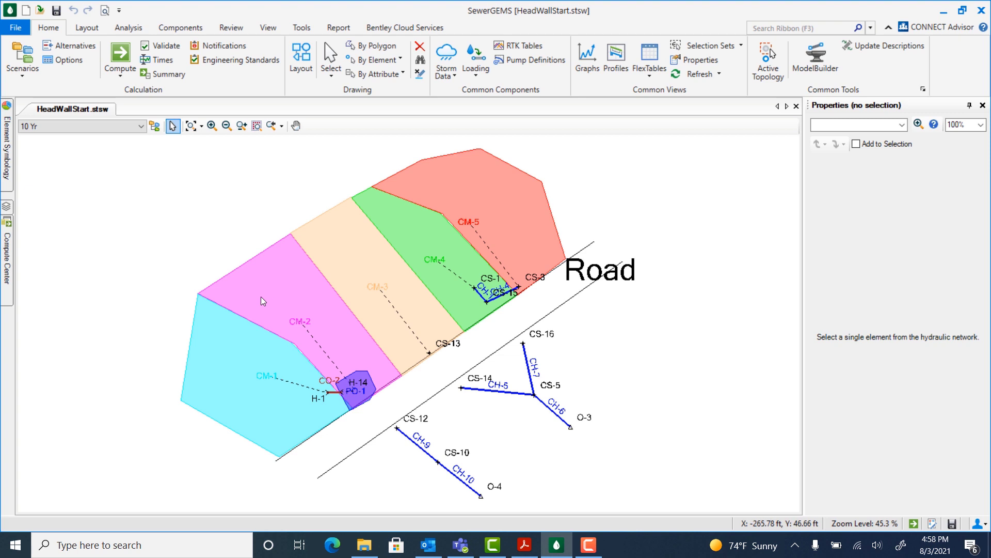
Compute only the hydrology for the 10 Yr scenario.
click(100, 126)
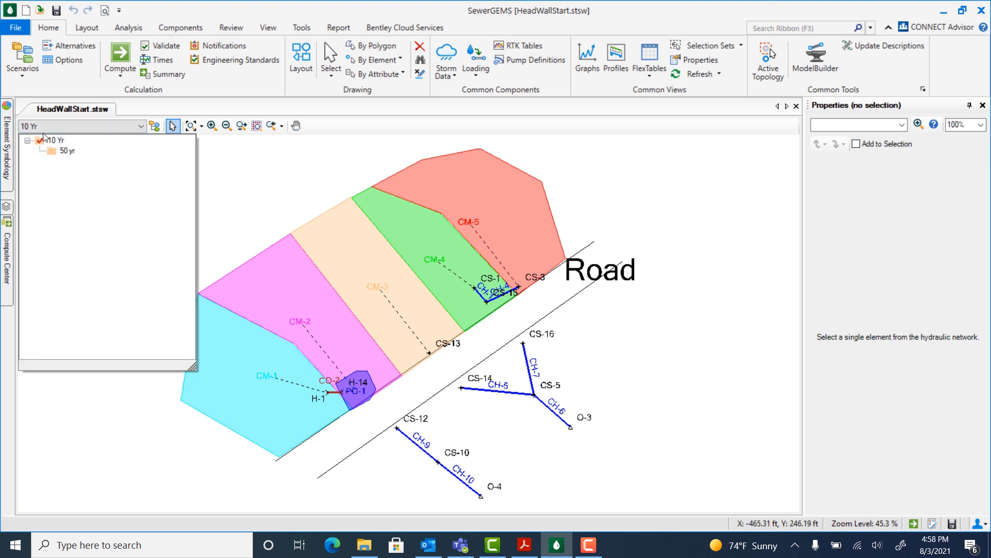
click(79, 125)
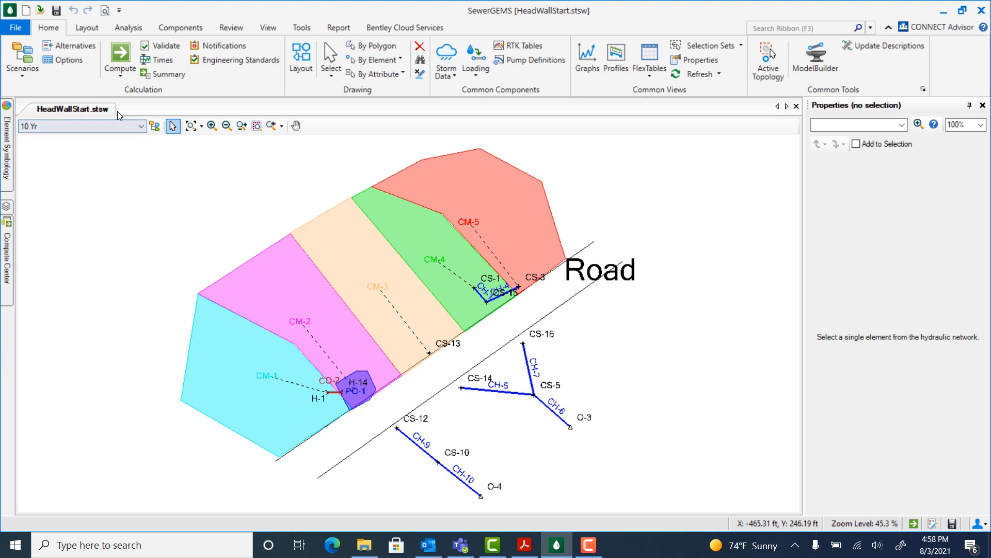
click(120, 79)
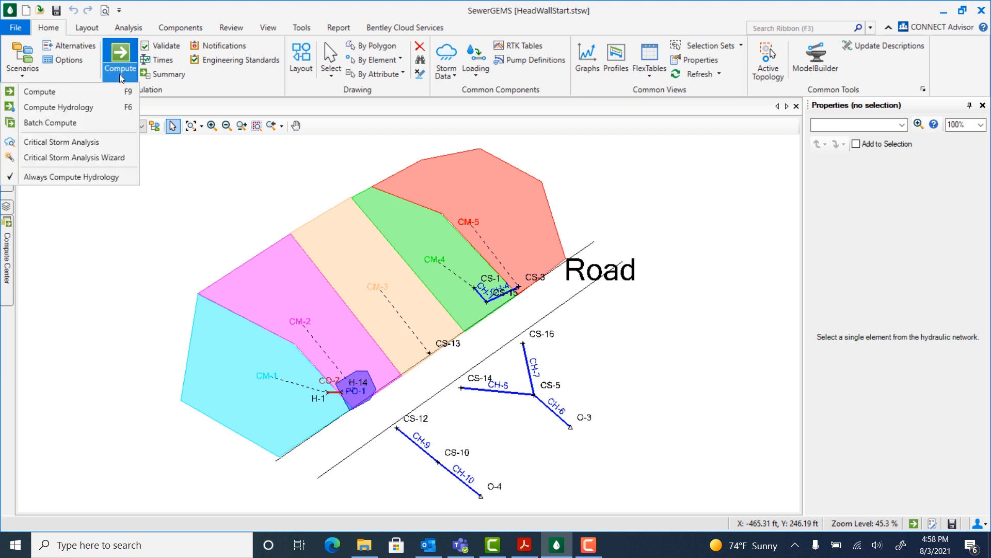
click(90, 109)
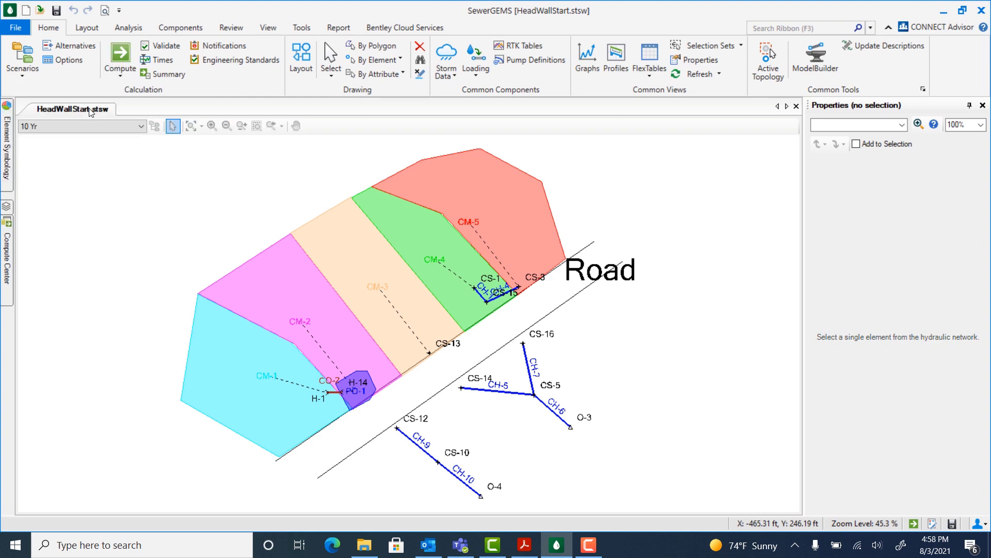
click(589, 318)
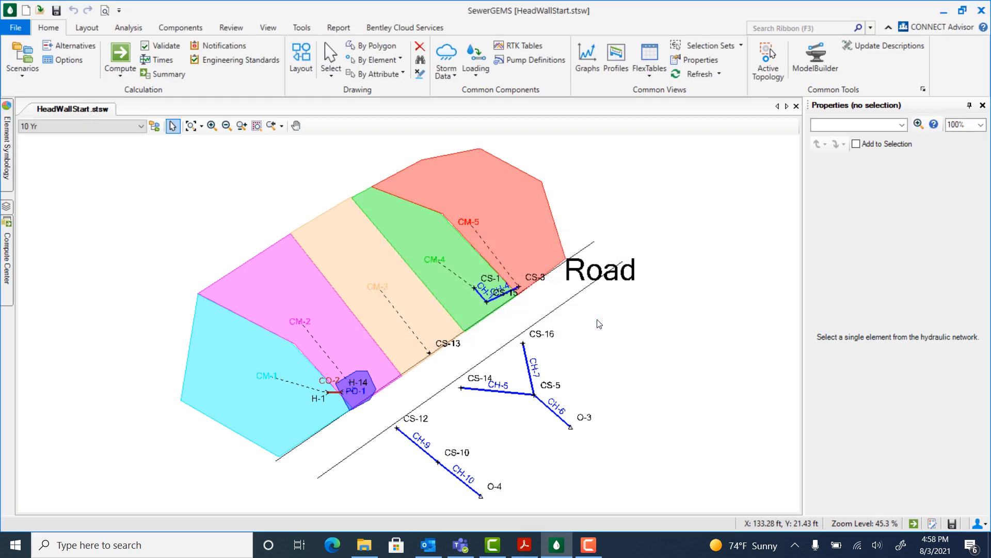
View the saved Catchments graph to examine catchment flow and precipitation for the 10 Yr scenario.
click(268, 29)
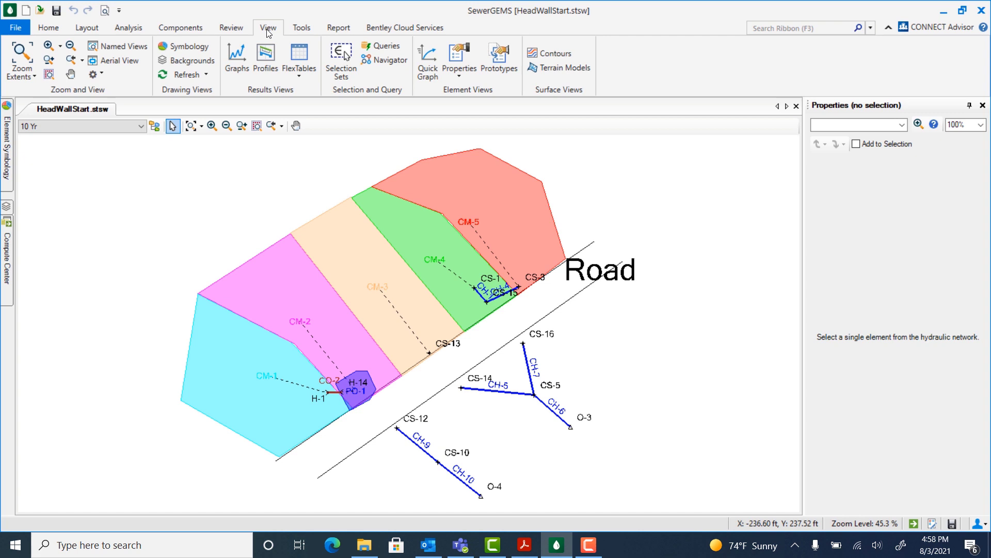
click(237, 53)
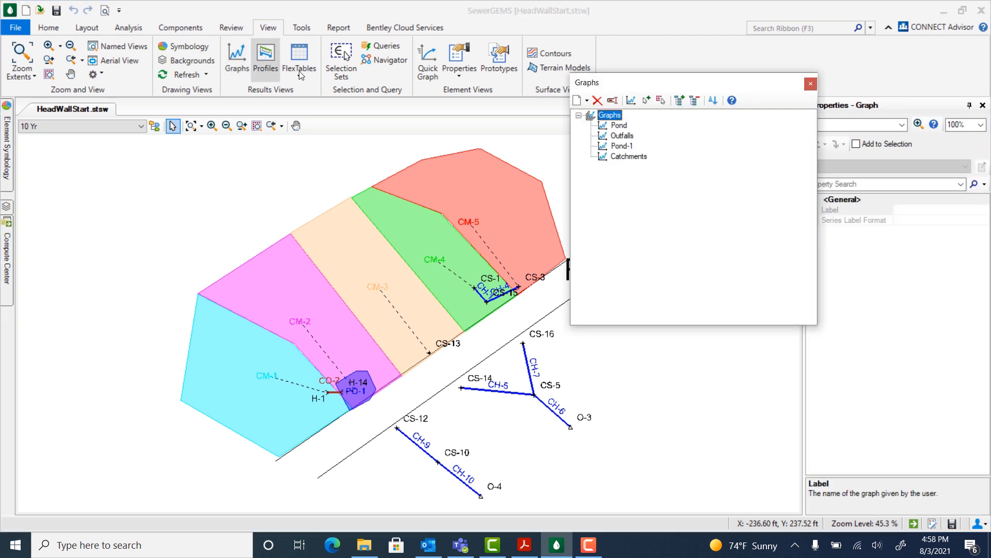
double_click(627, 156)
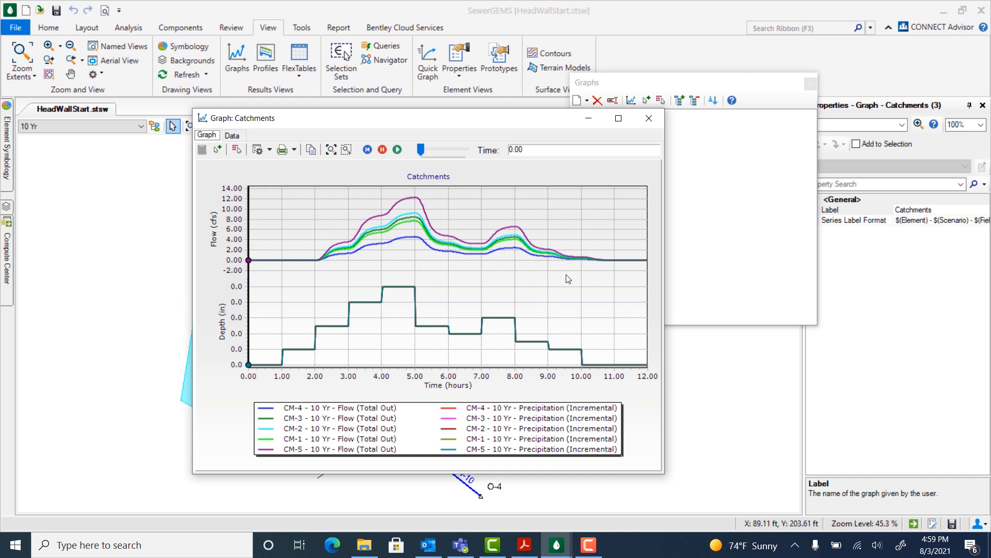
click(650, 122)
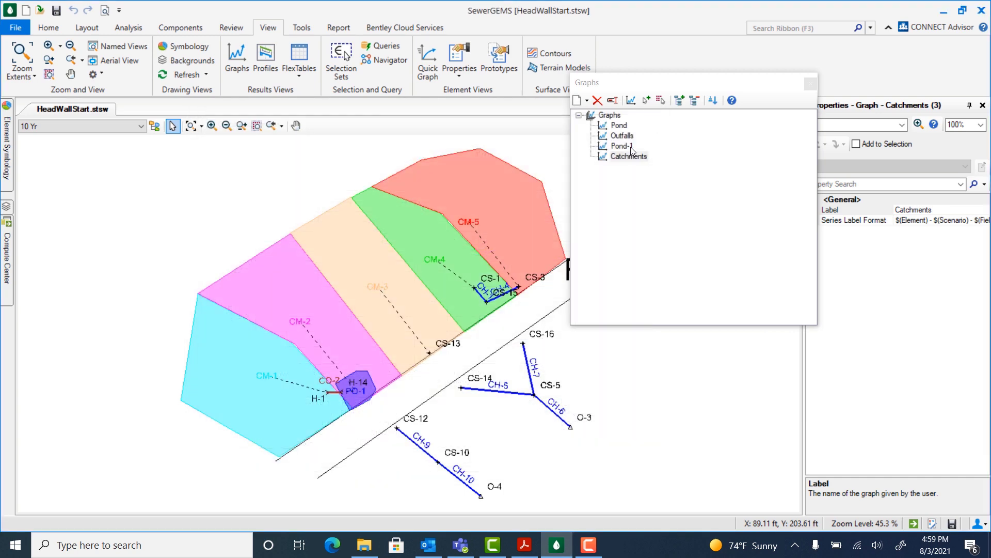
Make 50 yr the active scenario and compute its hydrology.
click(111, 129)
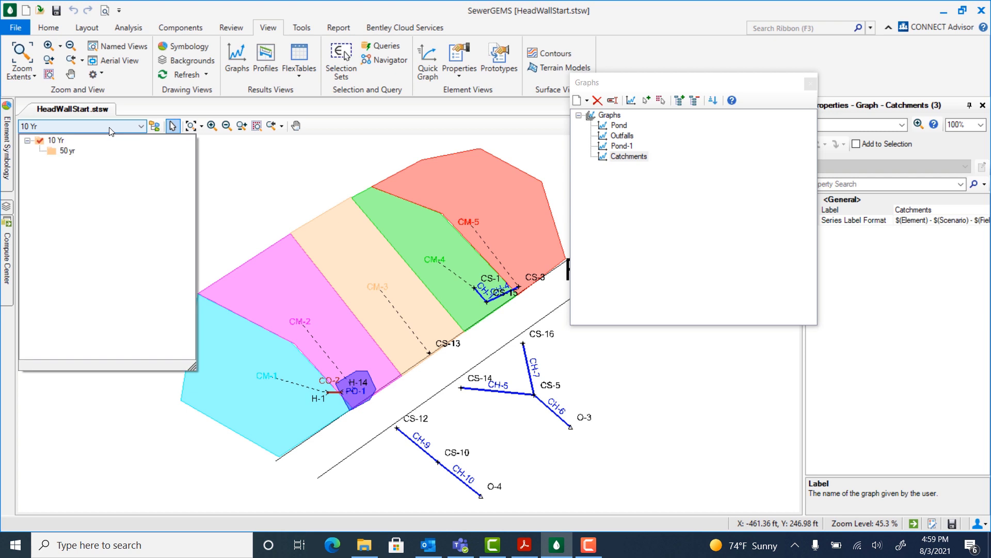
click(51, 153)
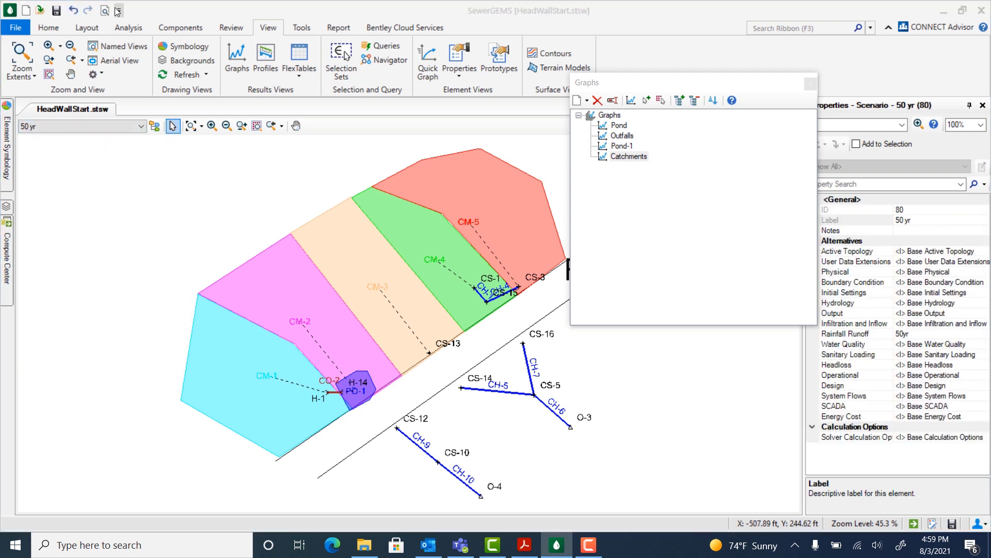
click(128, 27)
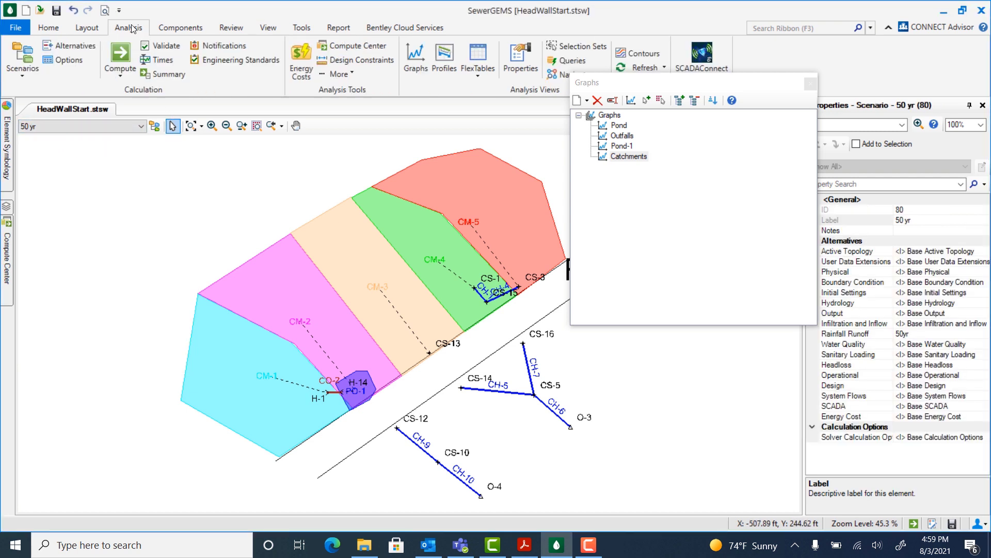
click(122, 76)
click(102, 106)
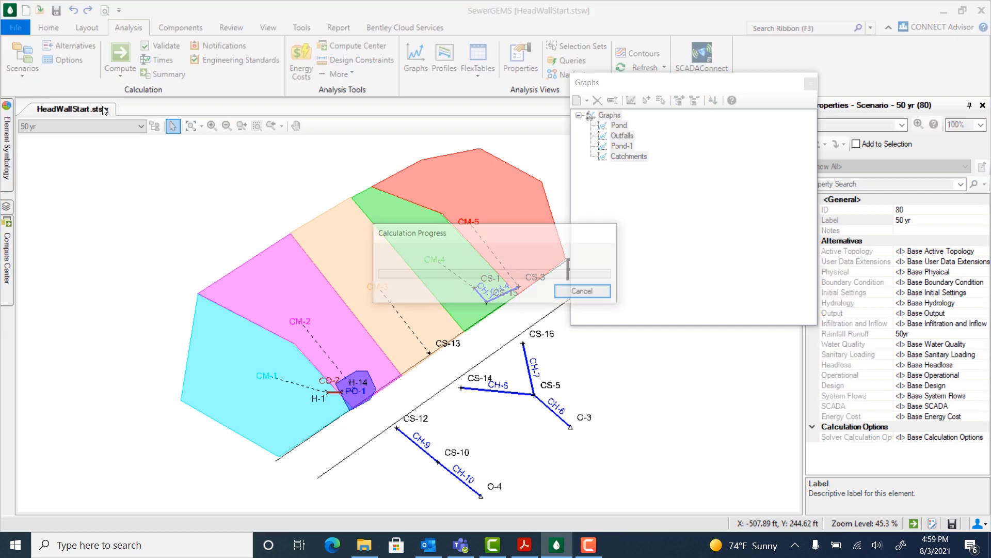
click(589, 319)
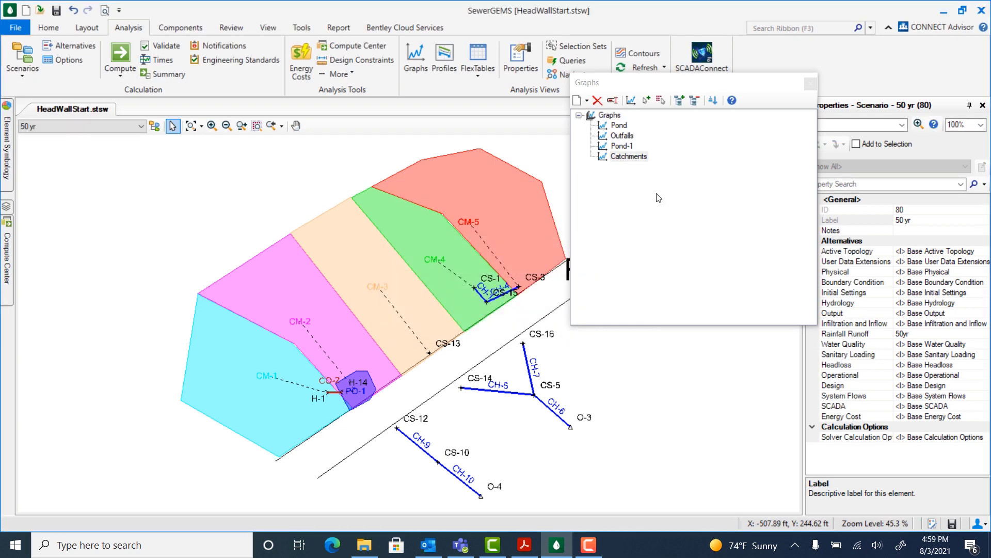
Include the 50 yr scenario in the series of the Catchments graph.
double_click(623, 160)
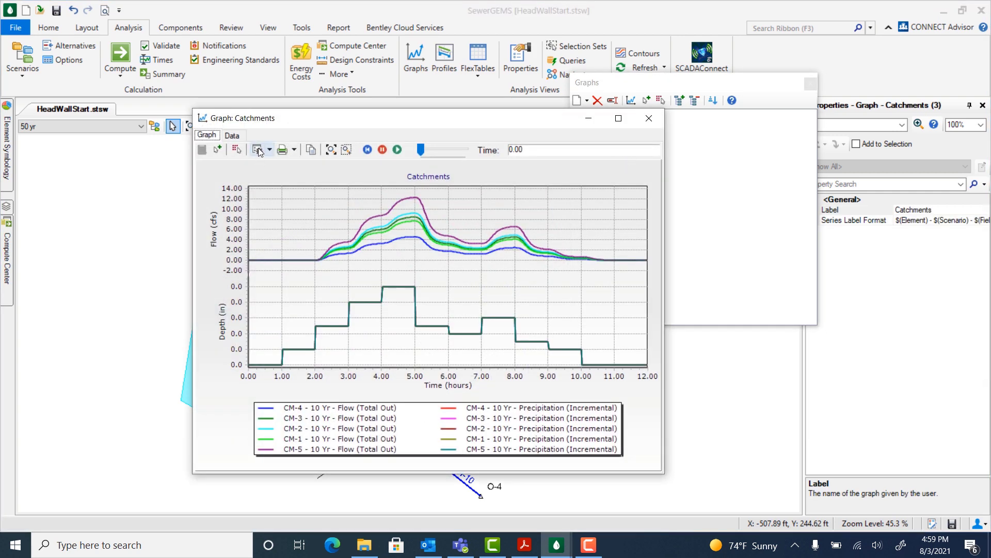
click(257, 150)
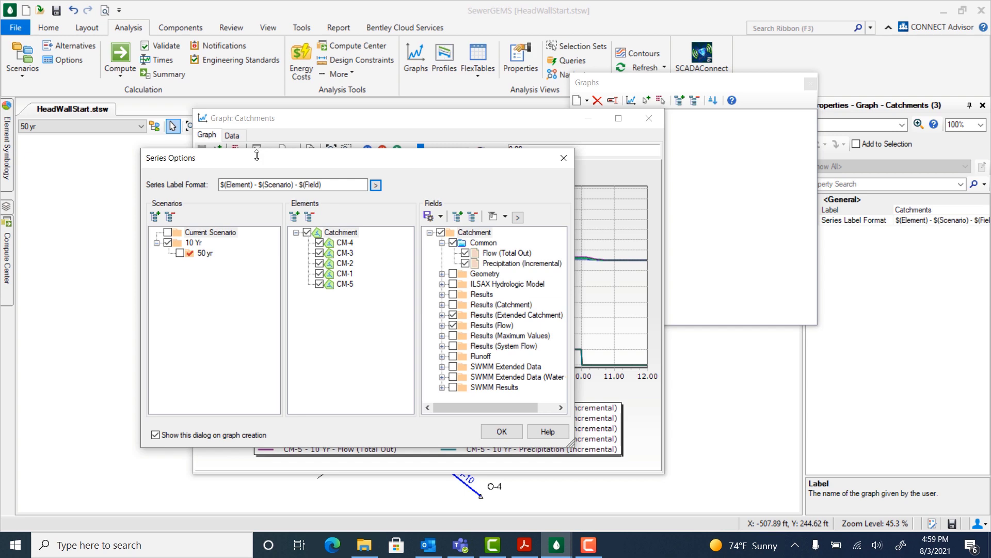
click(180, 254)
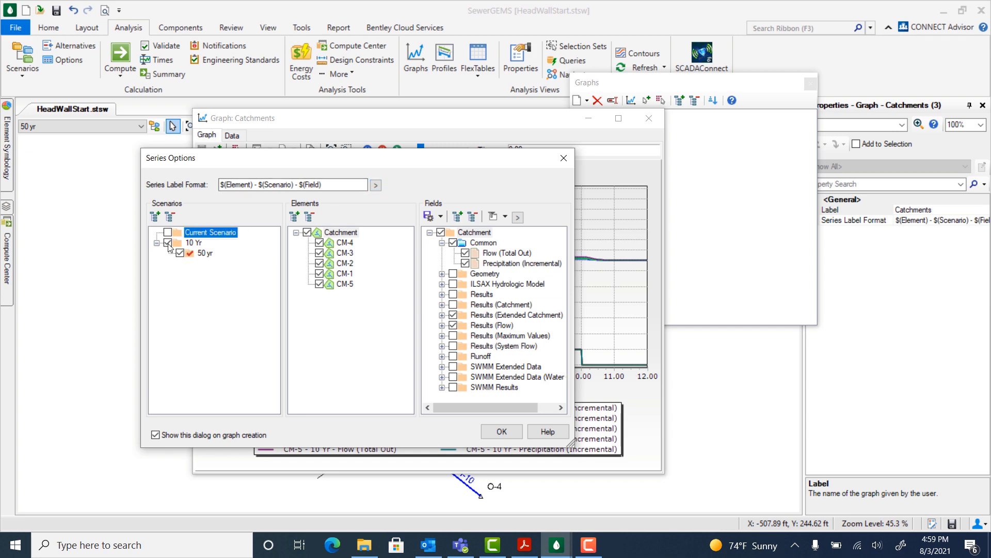
click(501, 432)
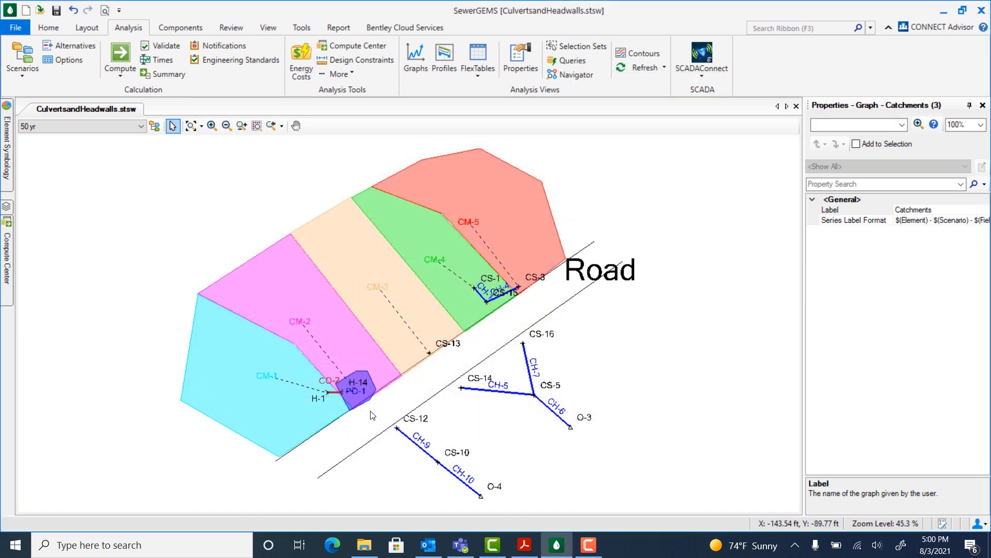
Morph cross section CS-12, at the upstream end of channel CH-9, into a headwall.
scroll(373, 416, up, 5)
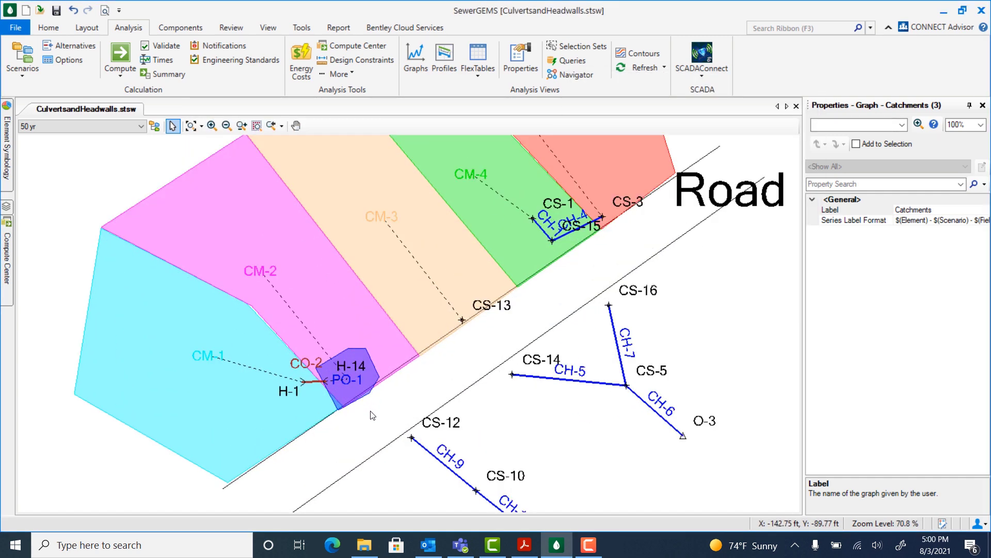
middle_drag(372, 415, 365, 369)
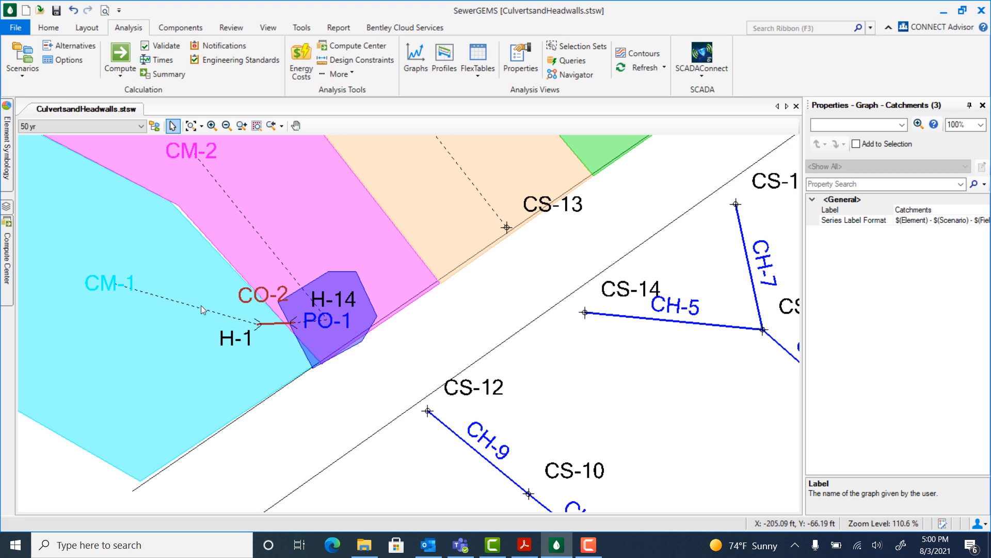
click(87, 28)
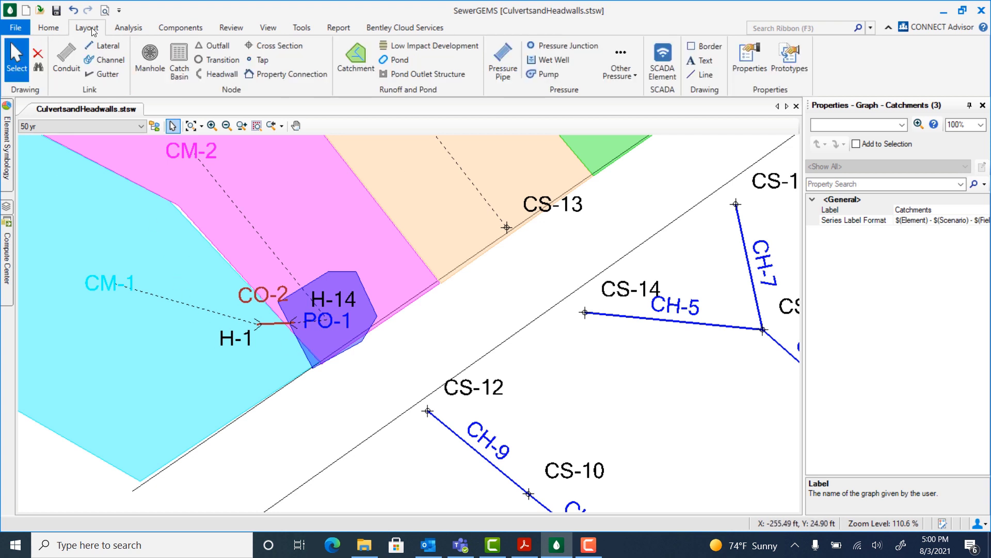
click(219, 74)
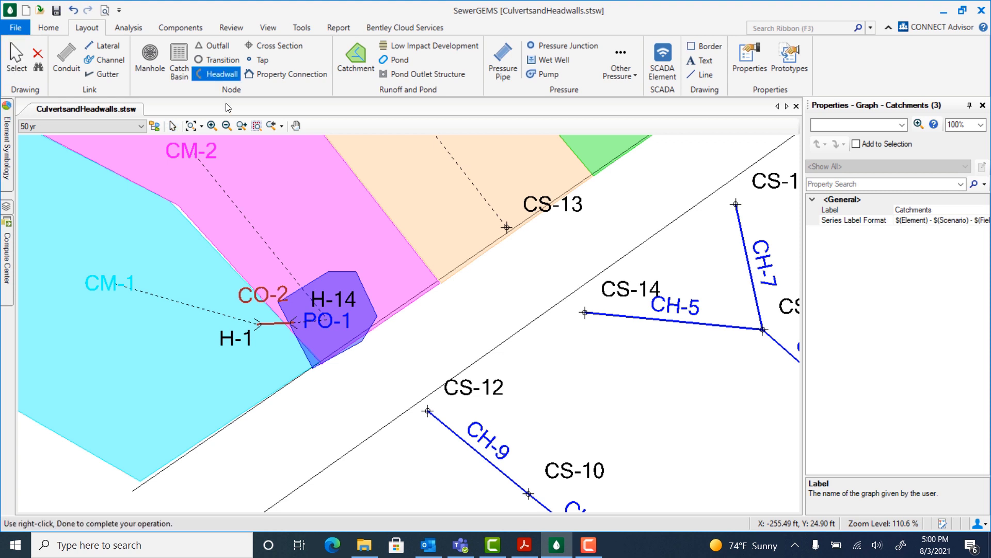
click(428, 412)
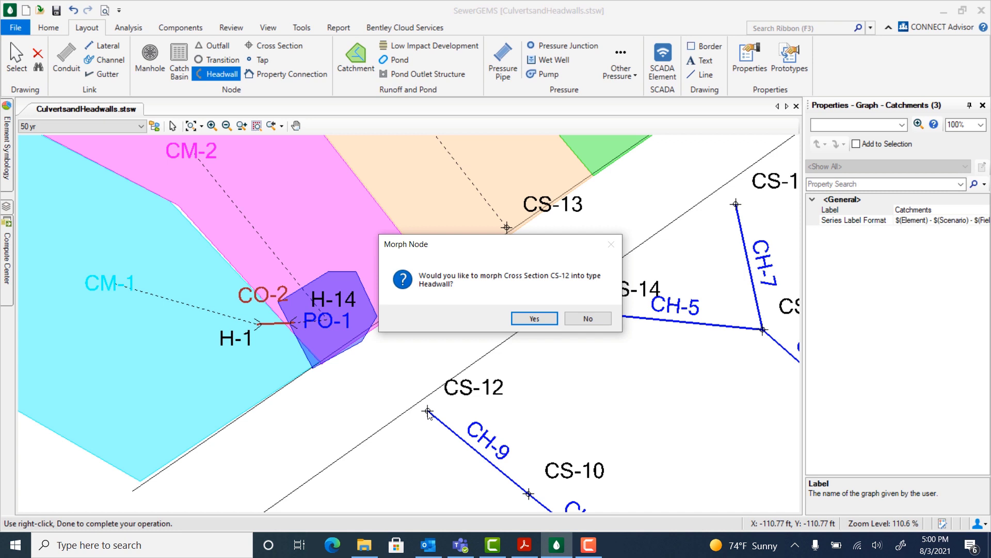
click(529, 320)
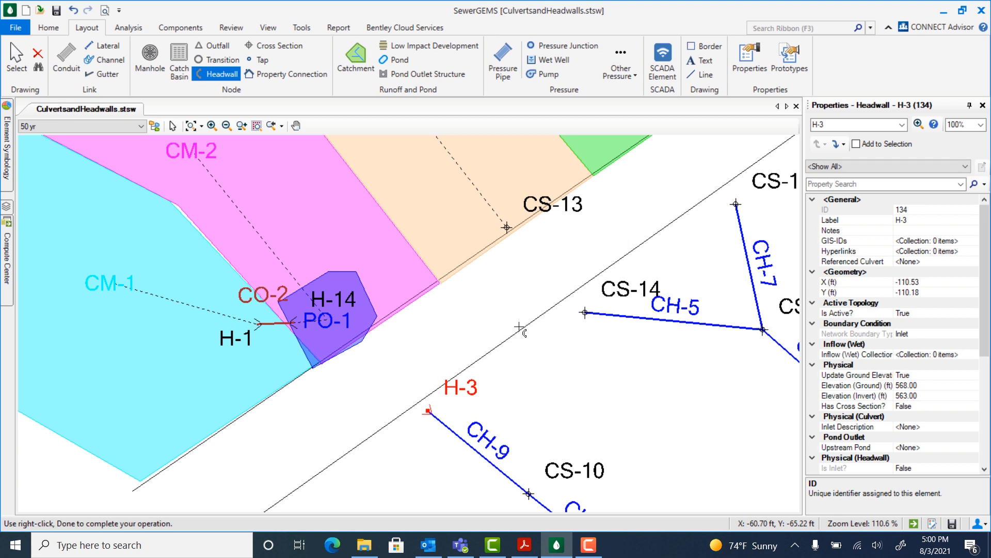
Draw a conduit from headwall H-3 across the road to a new headwall at the lower edge of pond PO-1.
click(70, 68)
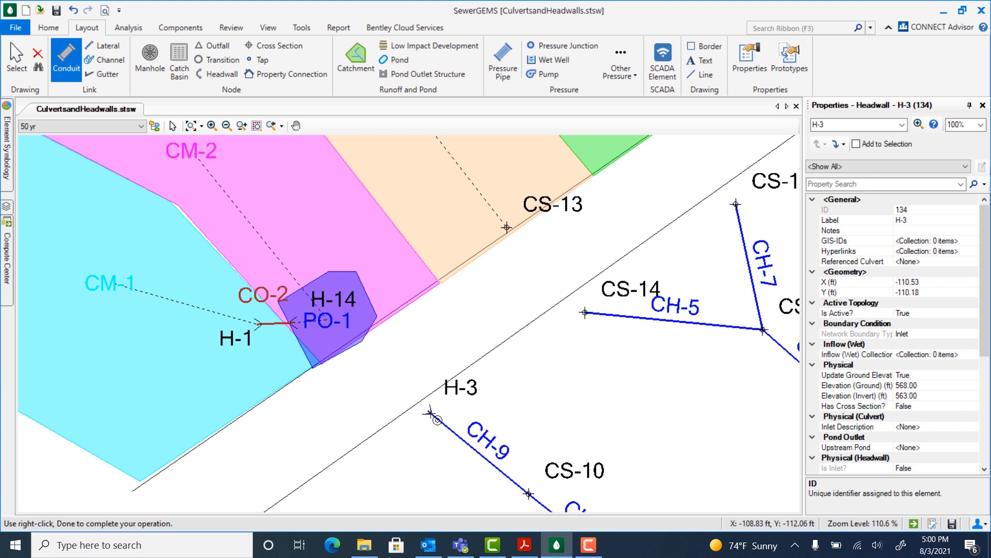
click(437, 419)
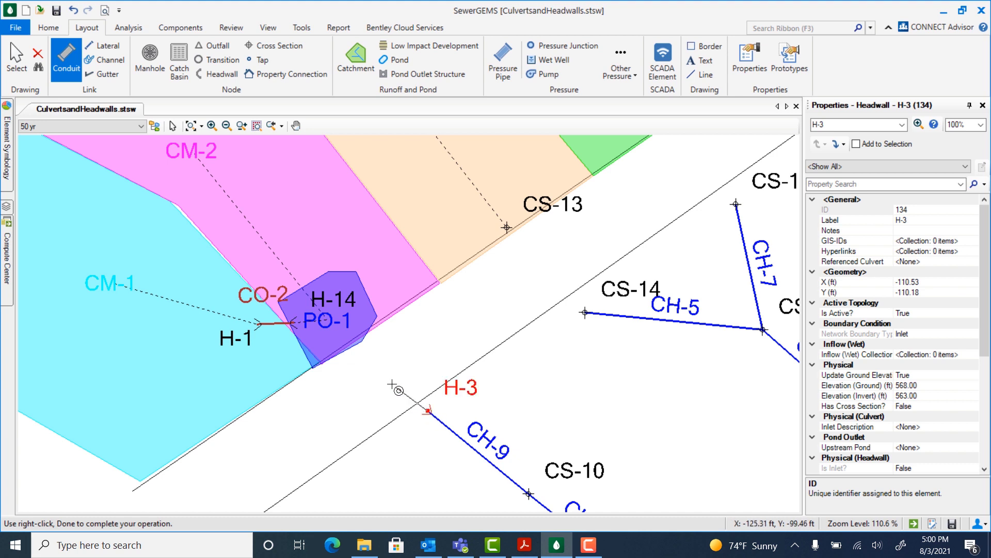
right_click(372, 360)
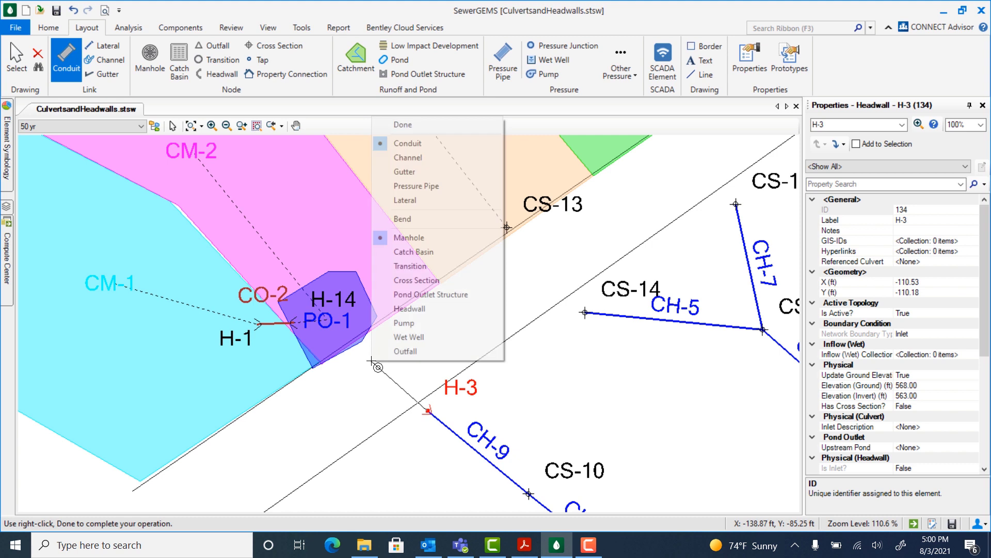
click(419, 308)
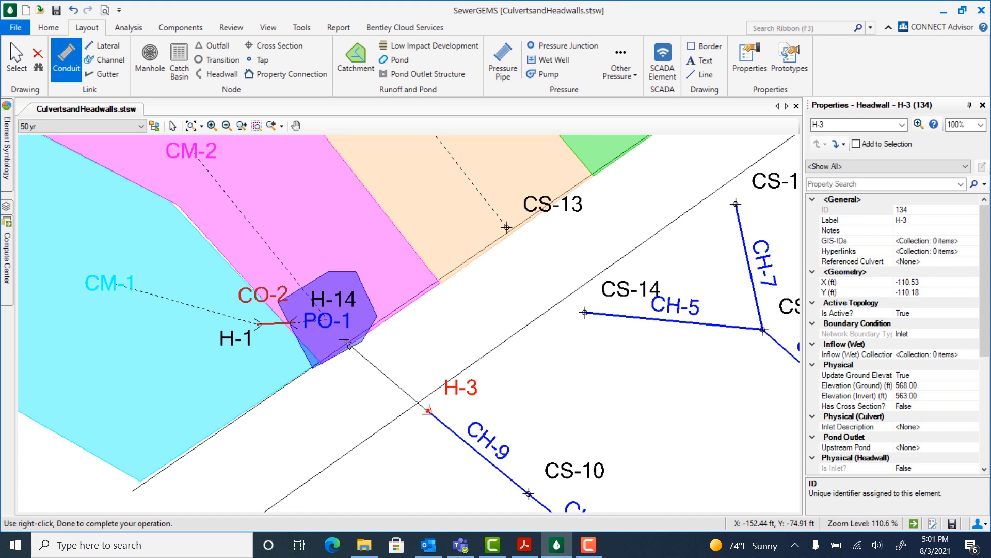
click(344, 340)
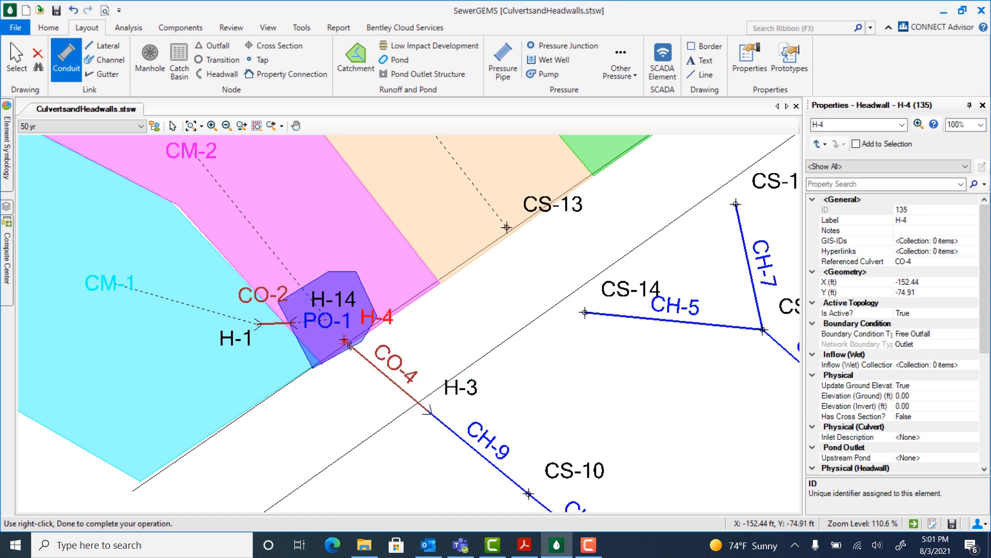
right_click(349, 346)
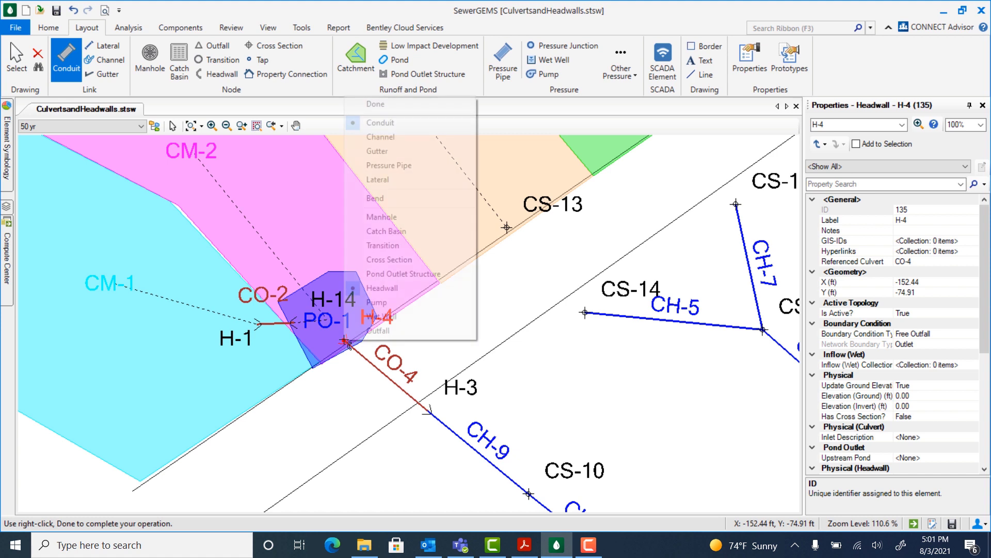
click(384, 107)
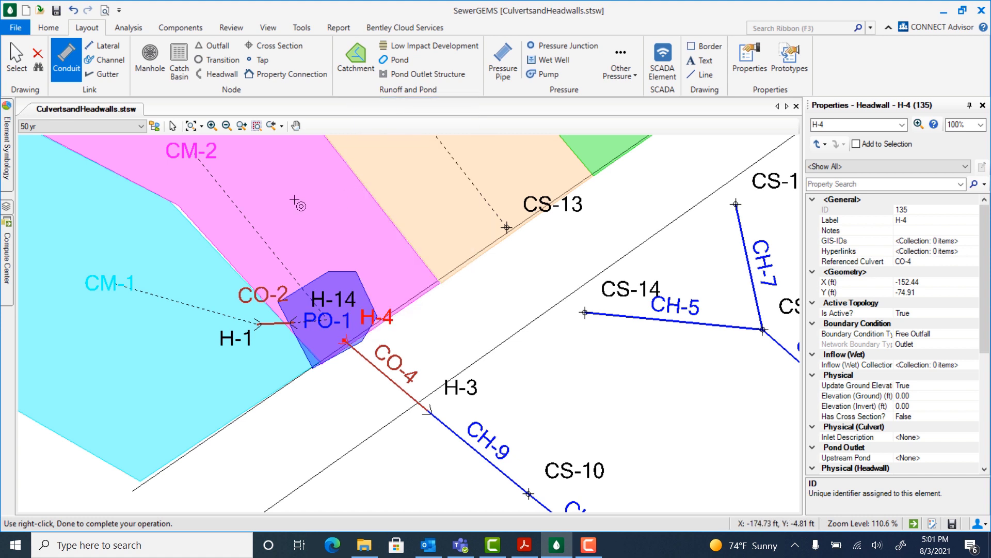
click(172, 127)
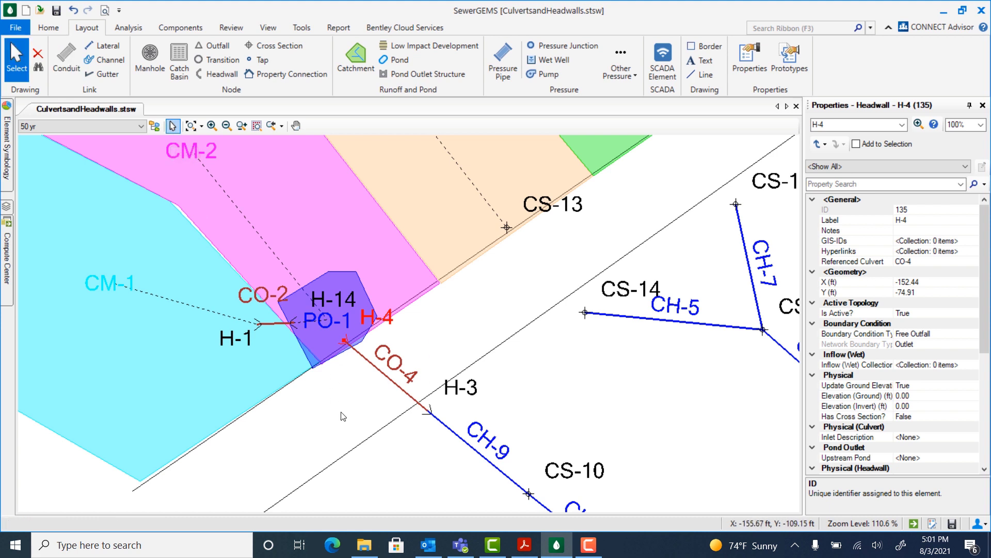
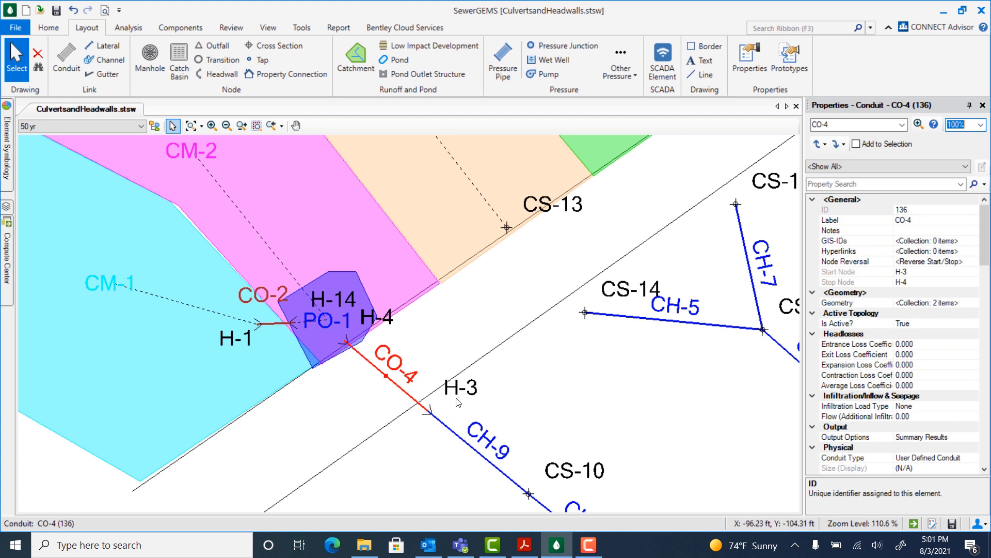
Reverse the start and stop nodes of conduit CO-4 and set its material to Concrete.
click(936, 261)
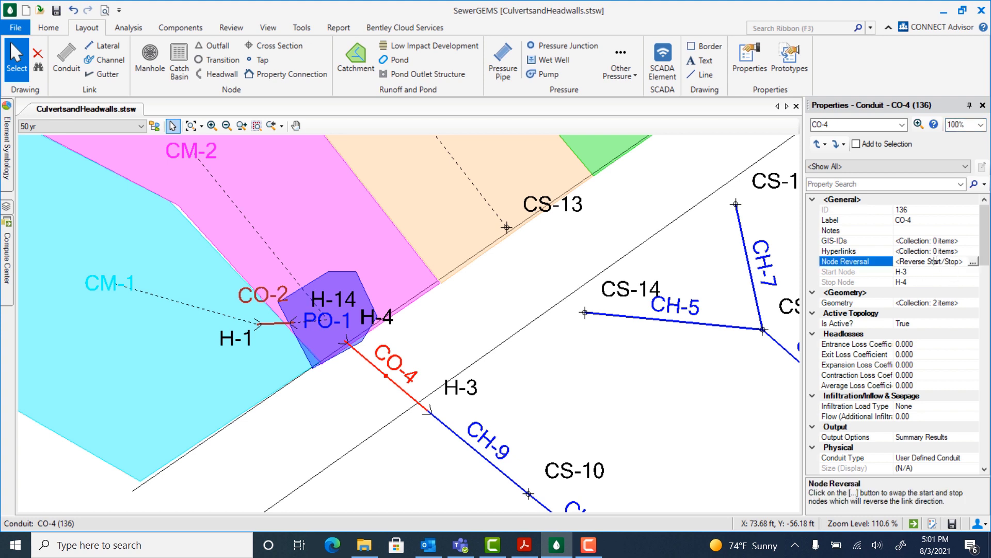
click(973, 263)
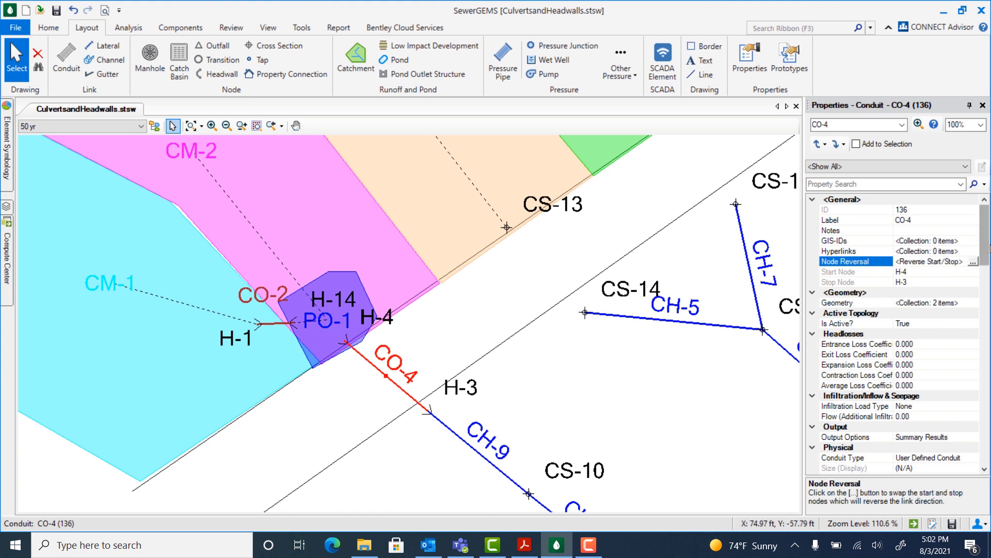
drag(987, 248, 988, 289)
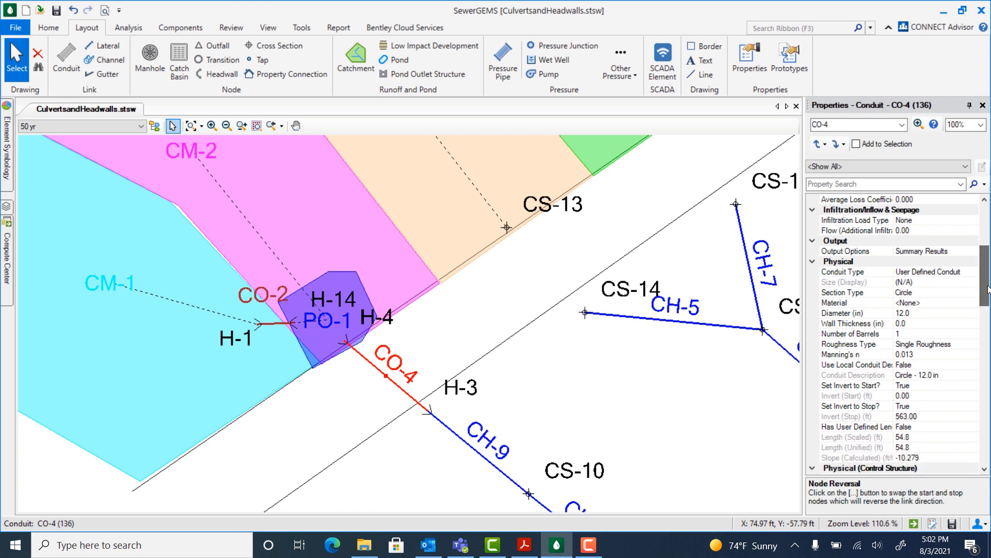
click(914, 303)
click(975, 303)
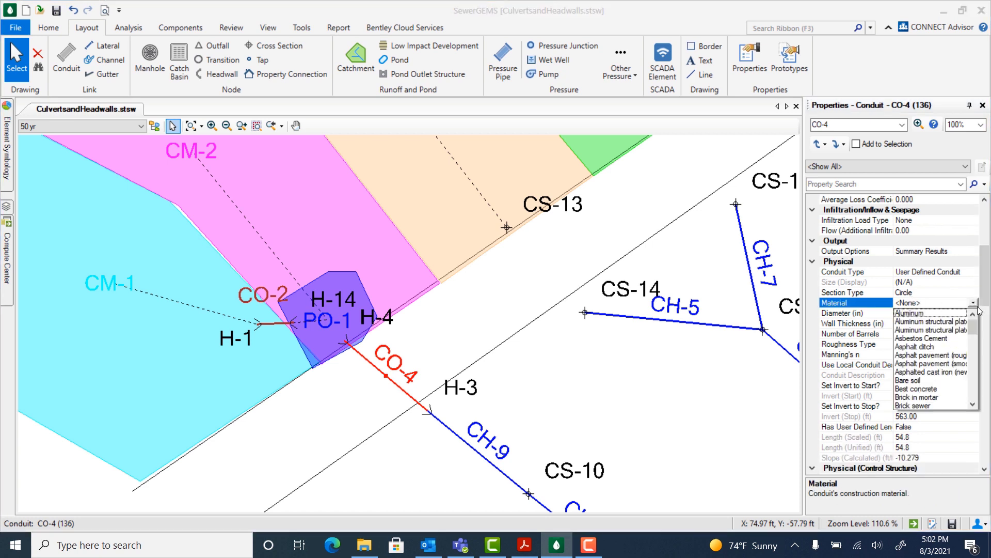
drag(974, 329, 975, 335)
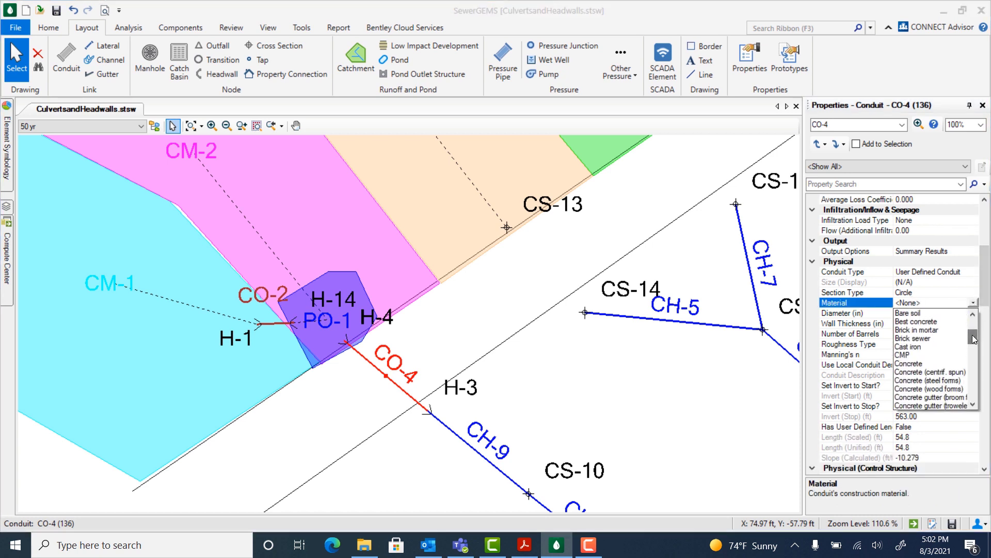
click(918, 364)
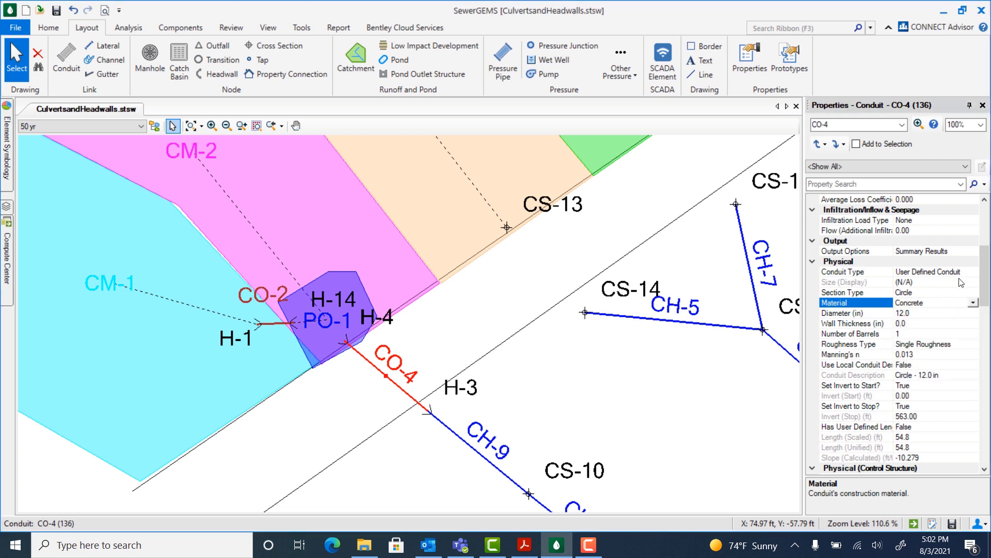
Set the diameter of conduit CO-4 to 24 in.
click(914, 313)
double_click(913, 313)
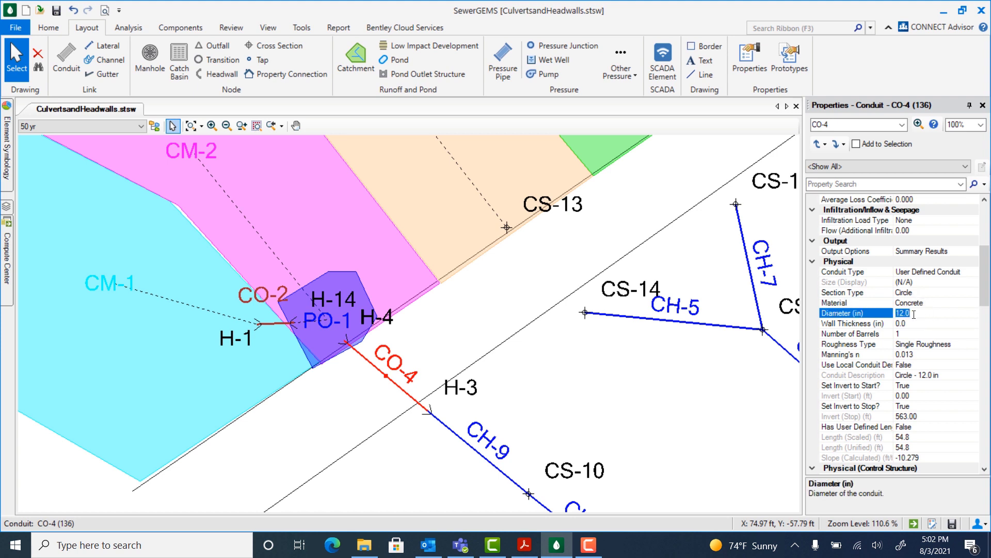
text(24)
click(849, 261)
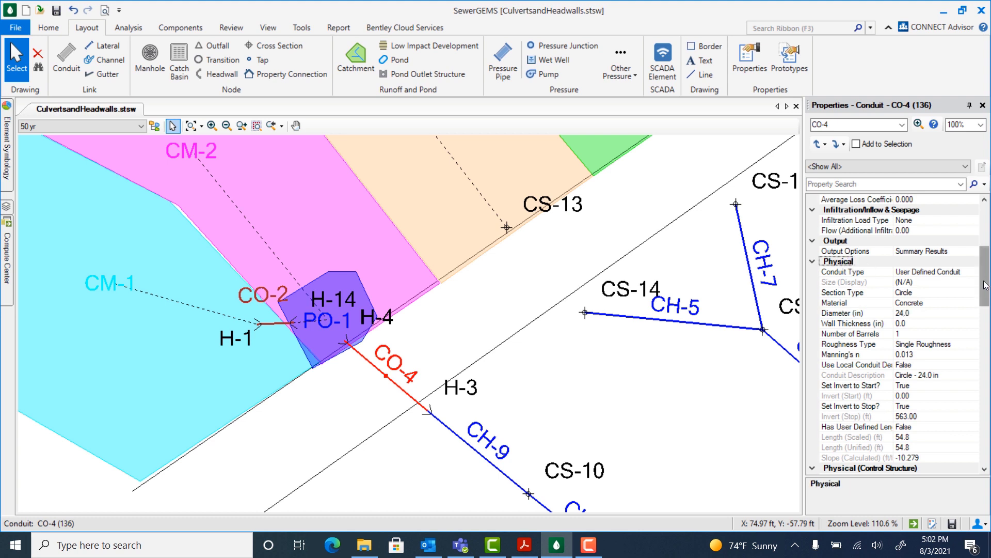
Define conduit CO-4 as a culvert by setting Is Culvert? to True.
scroll(986, 285, down, 5)
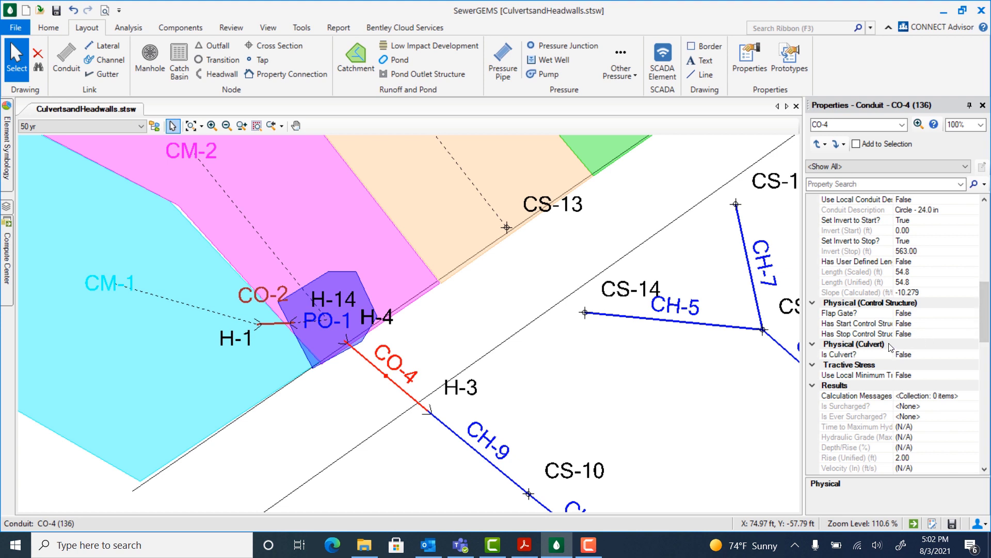
click(917, 358)
click(956, 358)
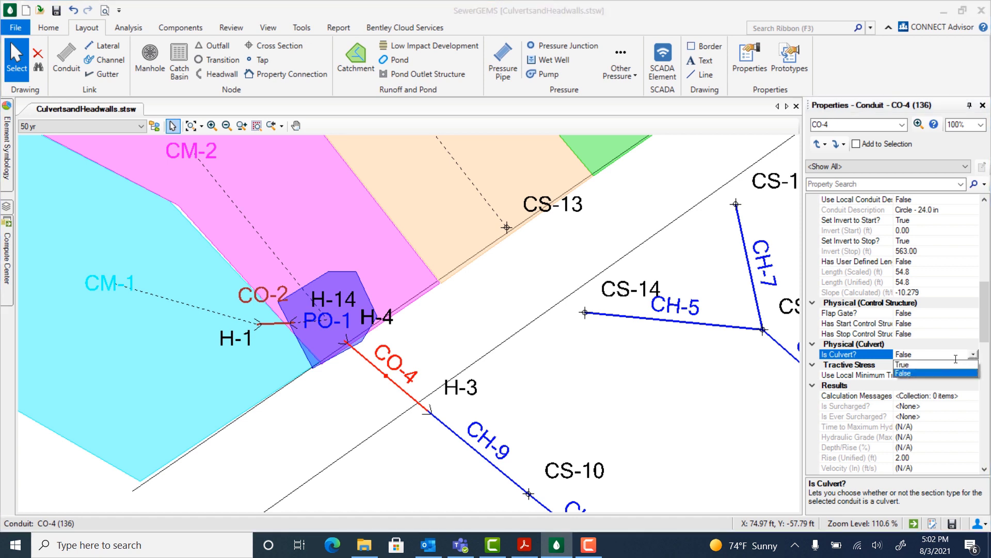
click(903, 364)
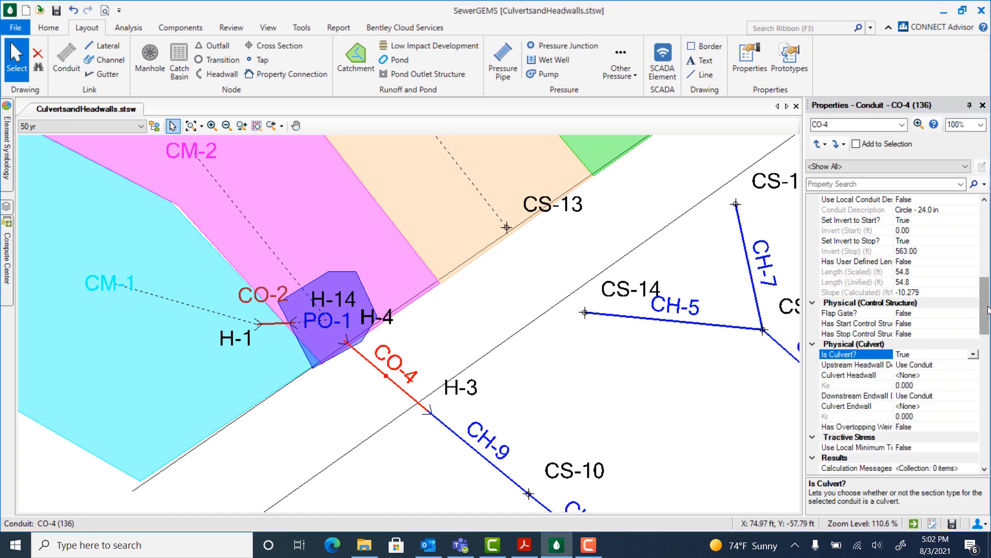
Set culvert CO-4's upstream headwall definition to Use Start Node and its downstream endwall definition to Use Stop Node.
drag(987, 311, 989, 331)
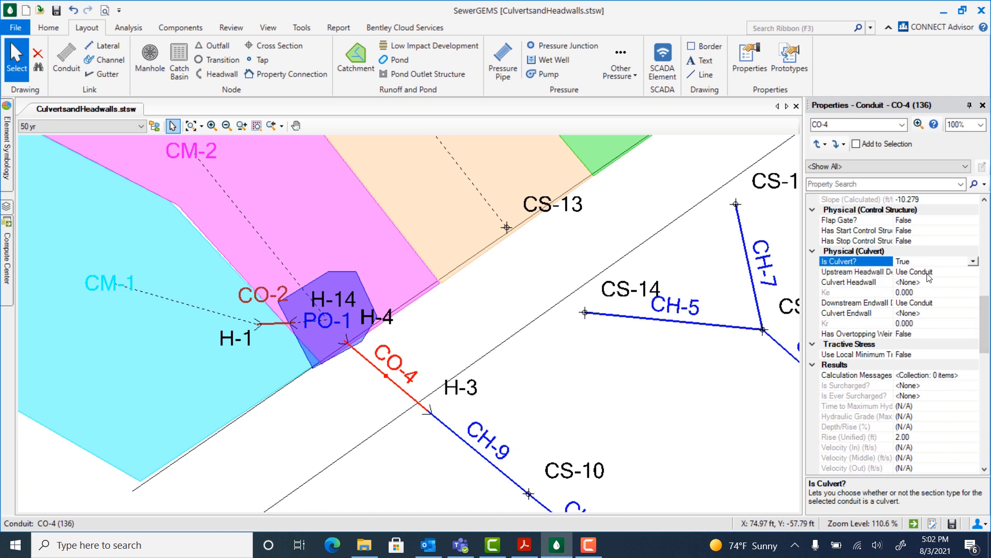
click(945, 273)
click(974, 272)
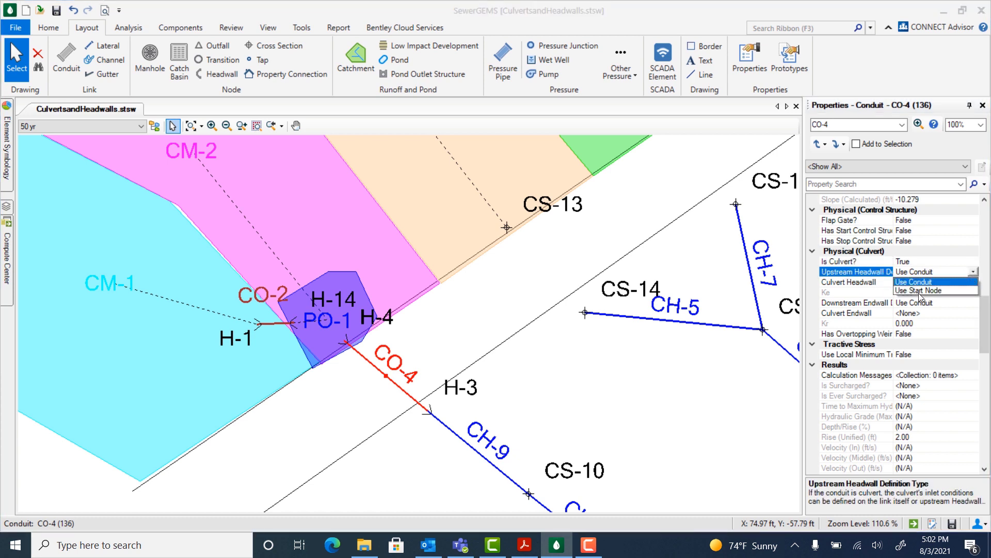
click(918, 291)
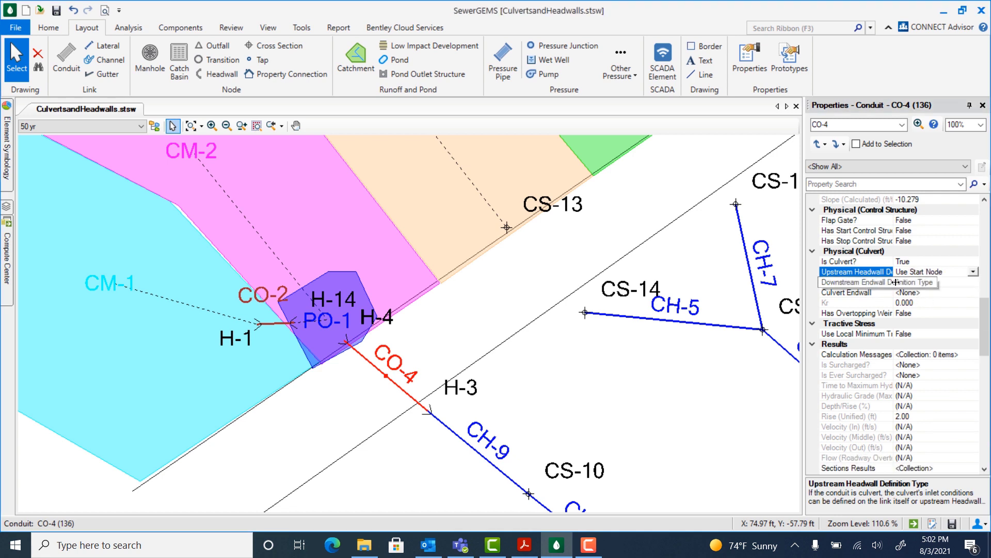
click(868, 282)
click(974, 283)
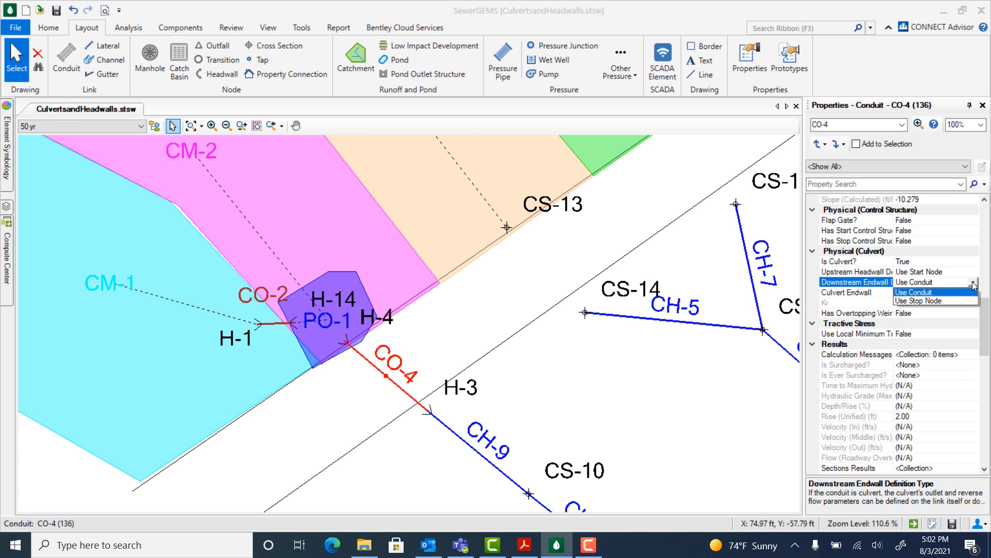
click(924, 301)
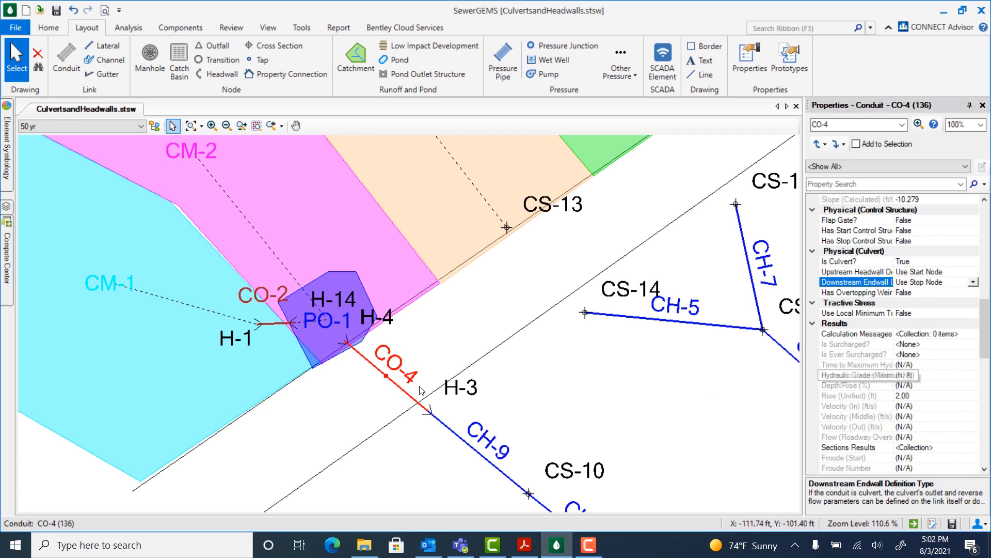
Assign pond PO-1 as the upstream pond of headwall H-4 by selecting it from the drawing.
click(344, 345)
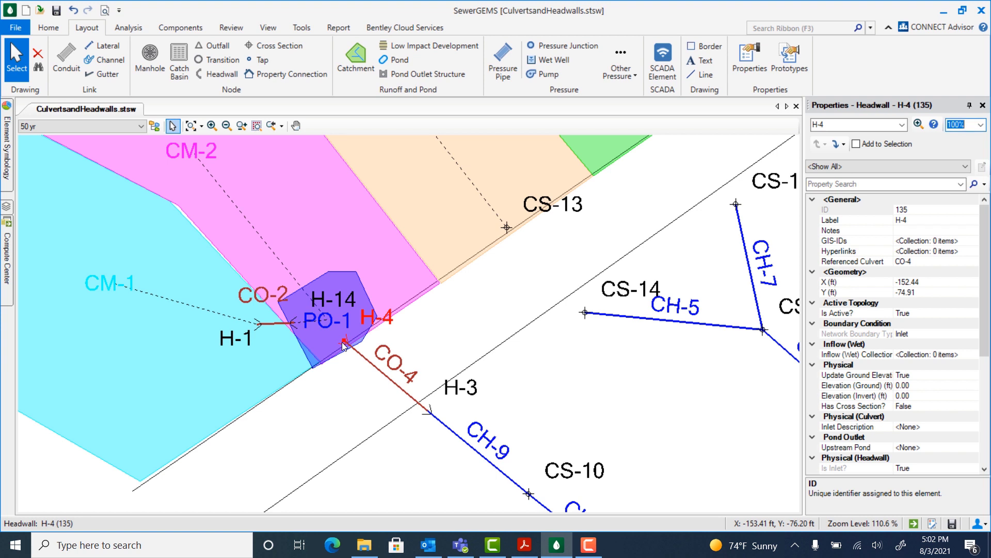
drag(990, 301, 990, 315)
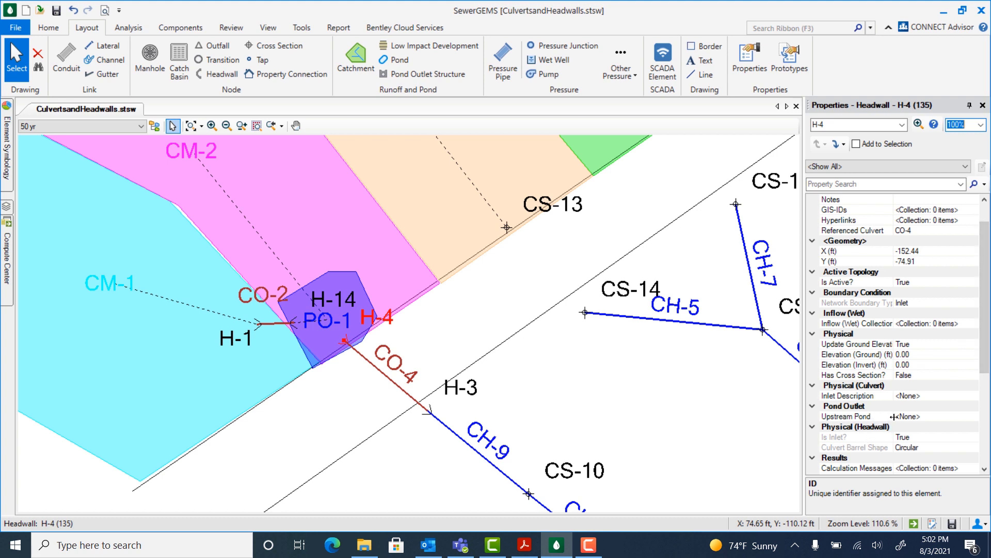
click(911, 417)
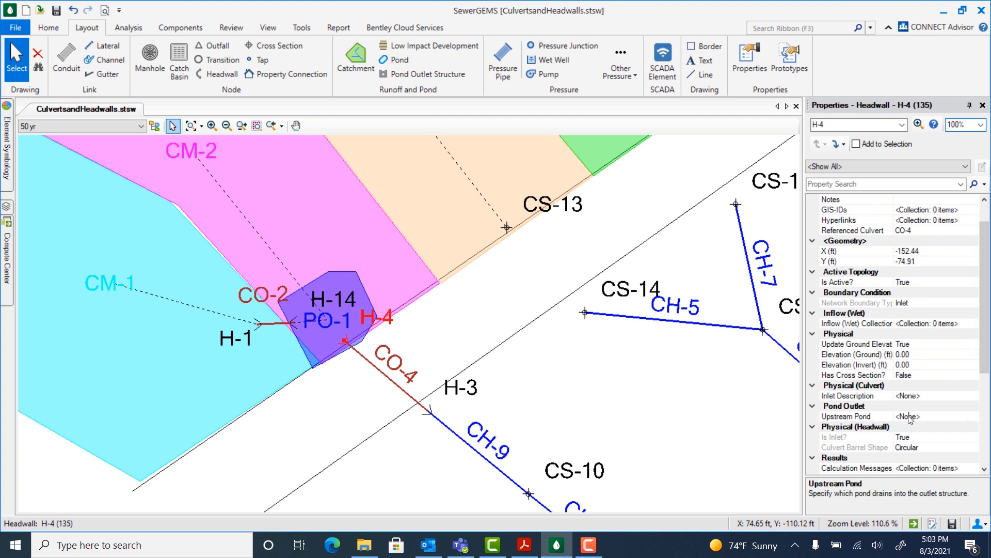
click(973, 416)
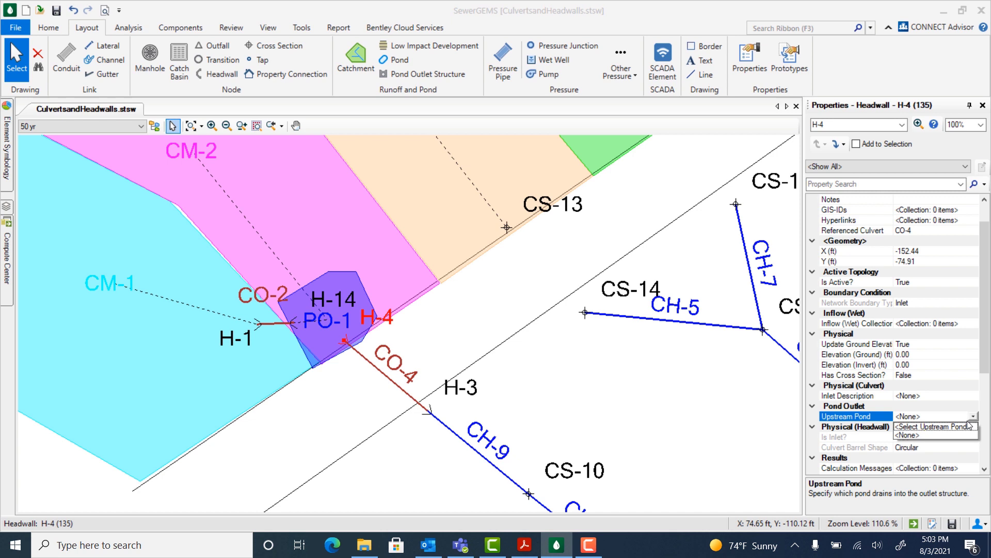
click(932, 428)
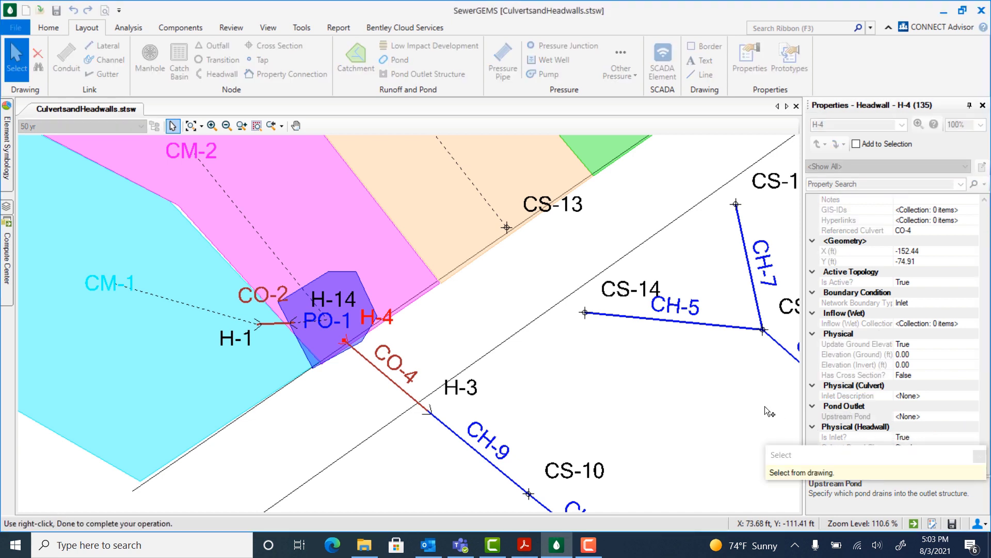
click(329, 332)
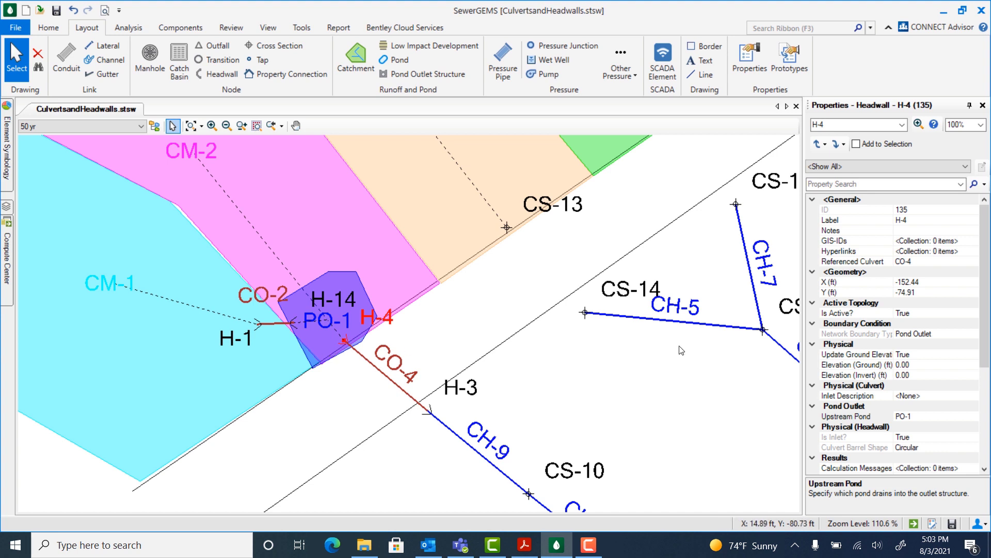
Set headwall H-4's ground elevation to 568 ft and its invert elevation to 564 ft.
click(987, 306)
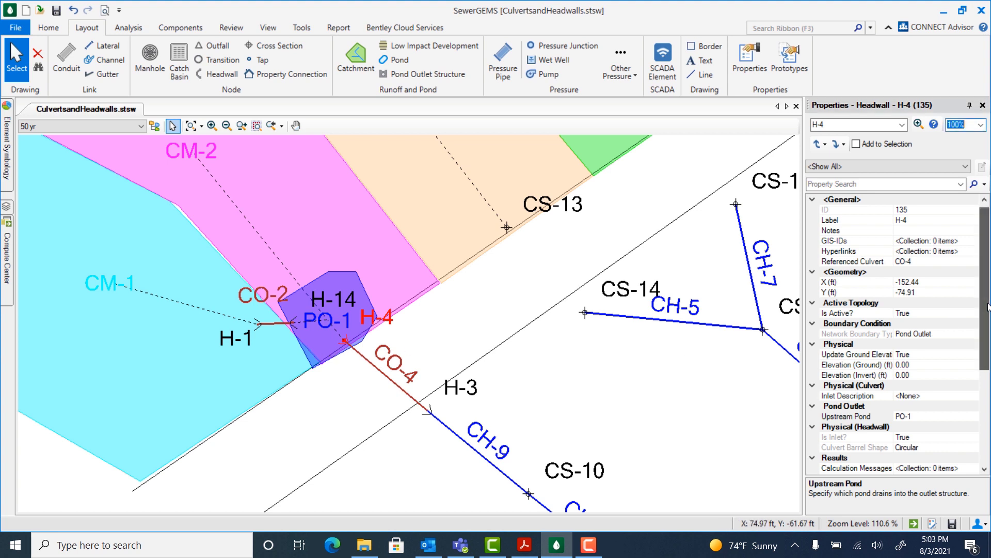
click(902, 365)
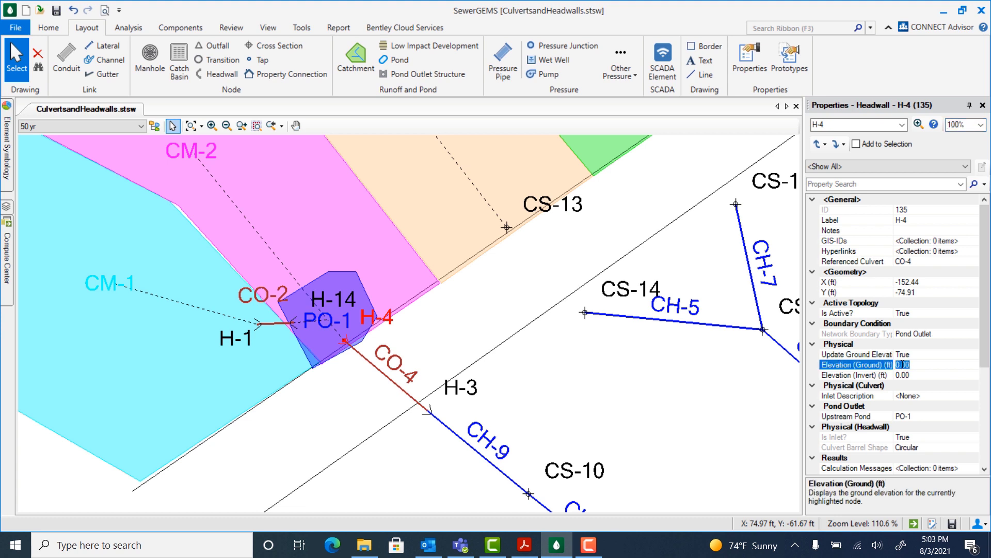
text(568)
click(907, 376)
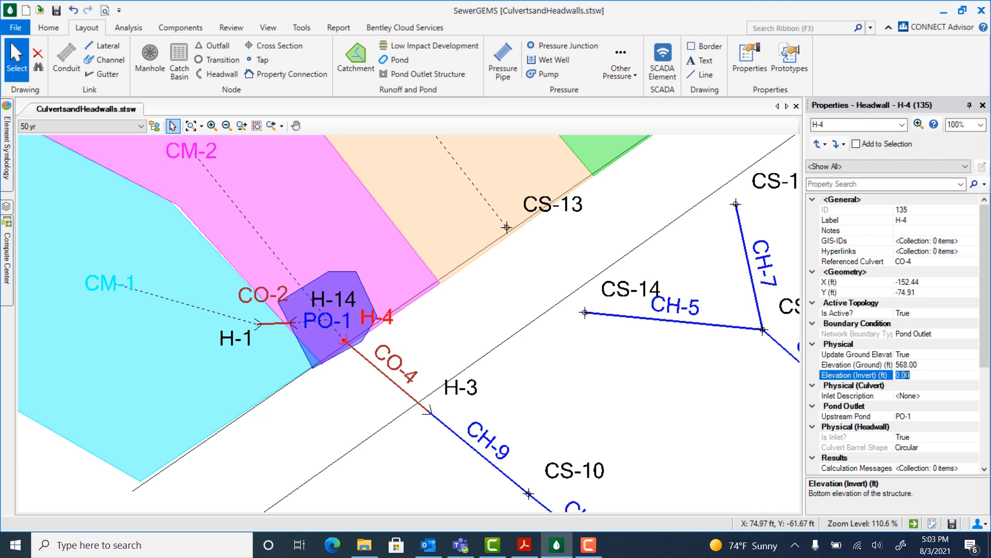
text(564)
click(868, 344)
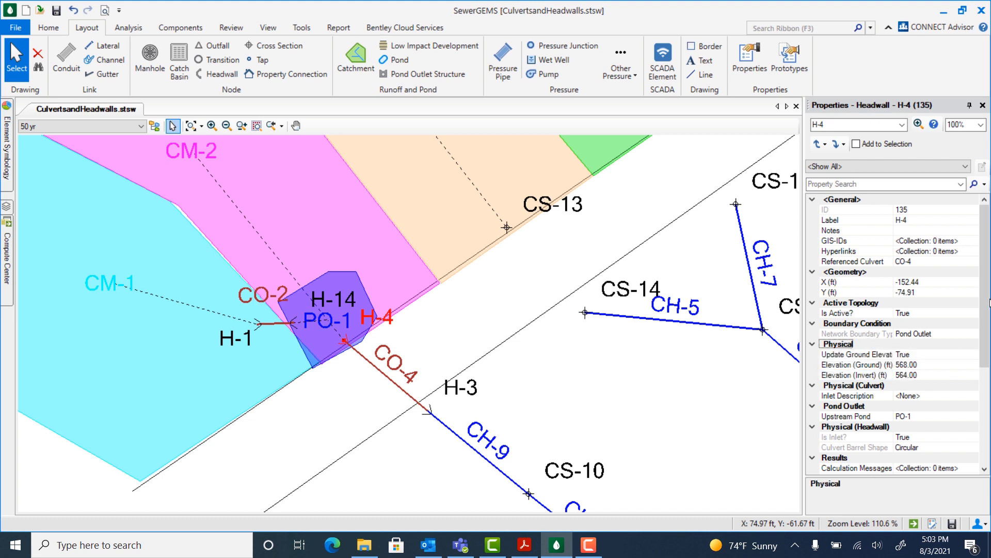
Import the circular Concrete - Square edge w/headwall inlet from the FHWA culvert coefficients library into the culvert catalog for headwall H-4.
drag(984, 305, 990, 350)
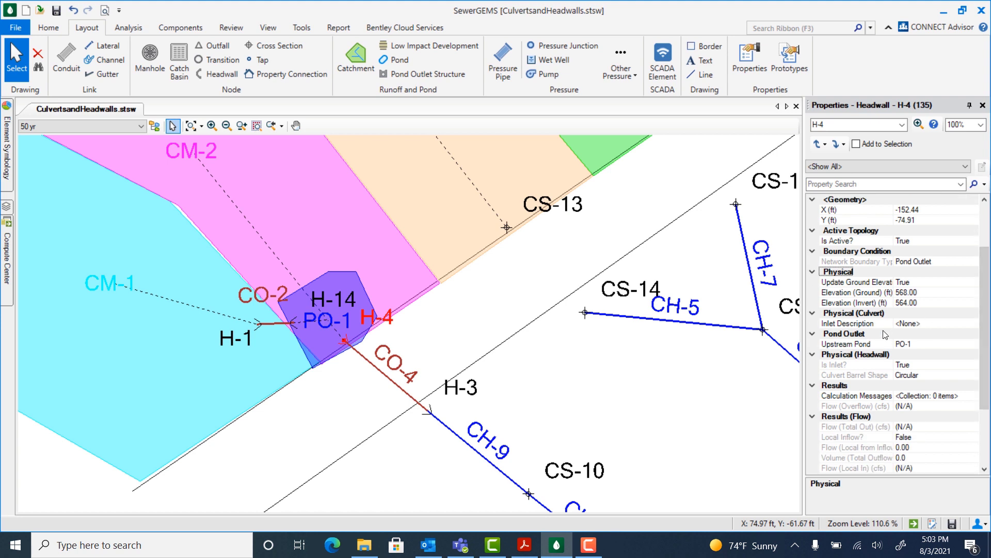
click(919, 323)
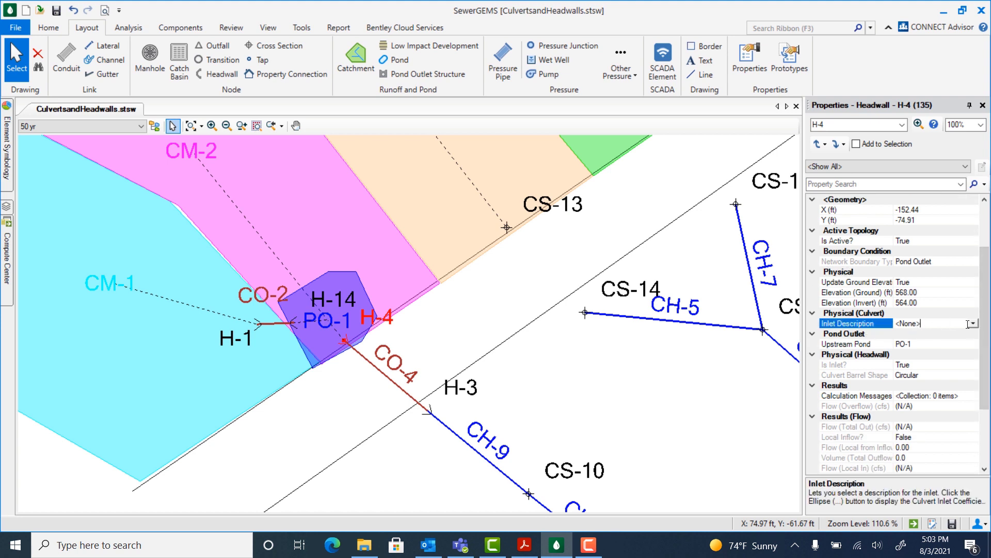
click(973, 324)
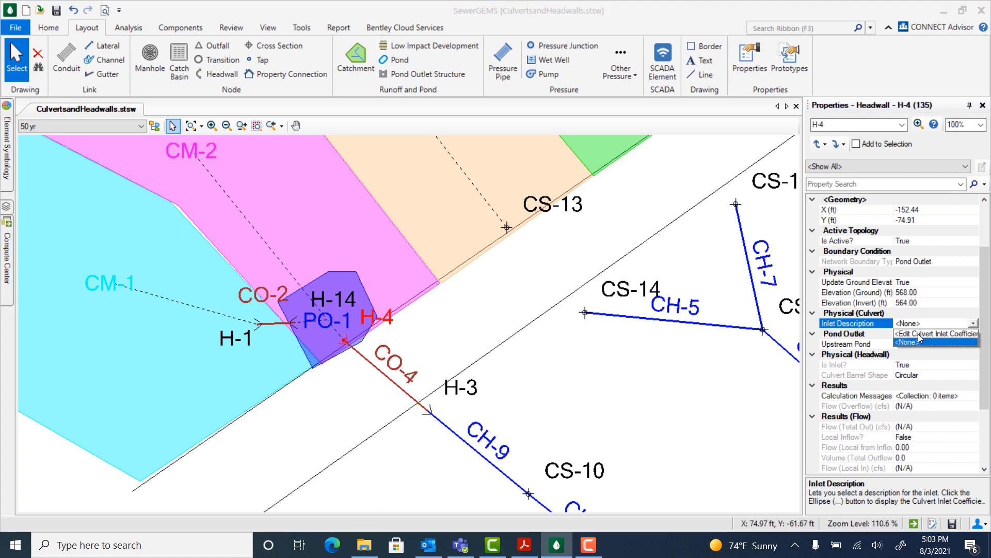
click(918, 334)
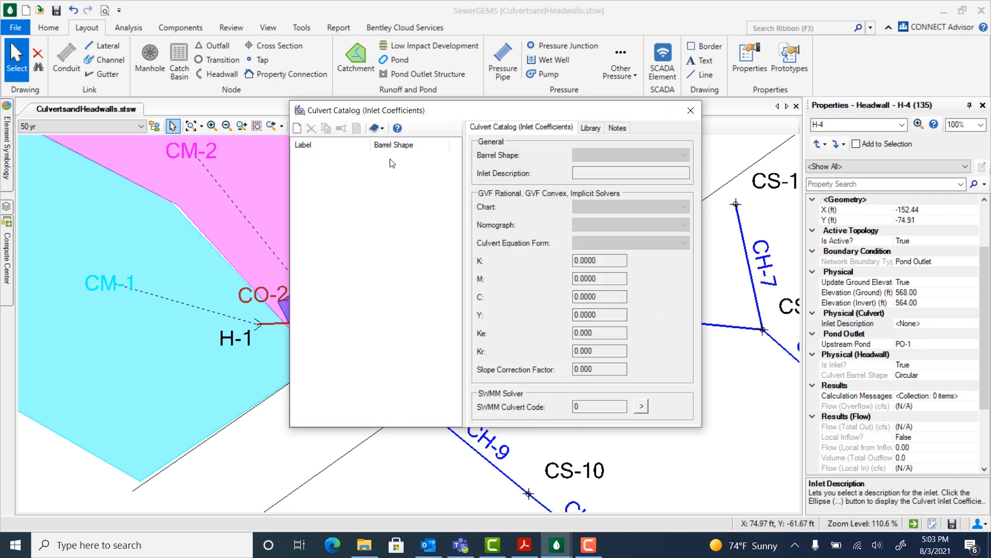
click(380, 132)
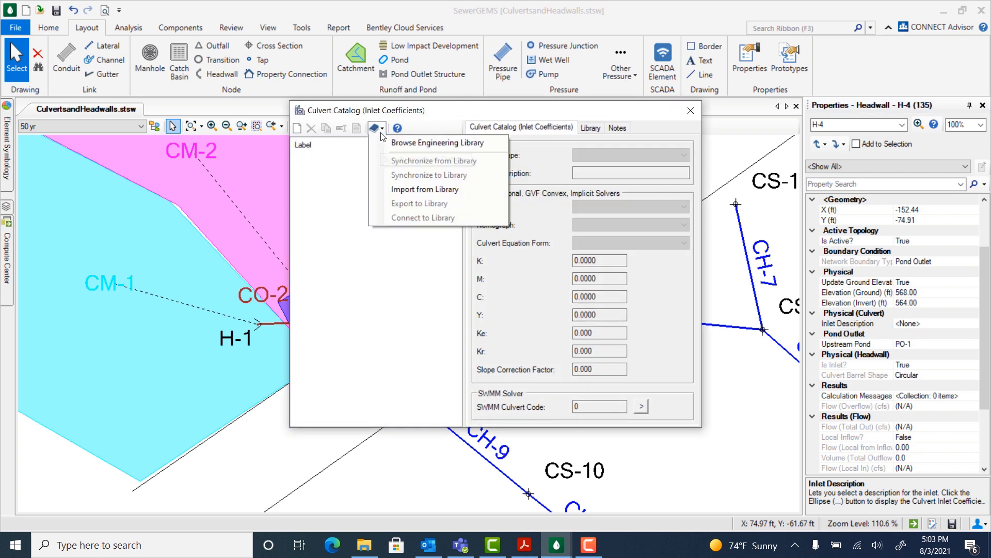
click(411, 190)
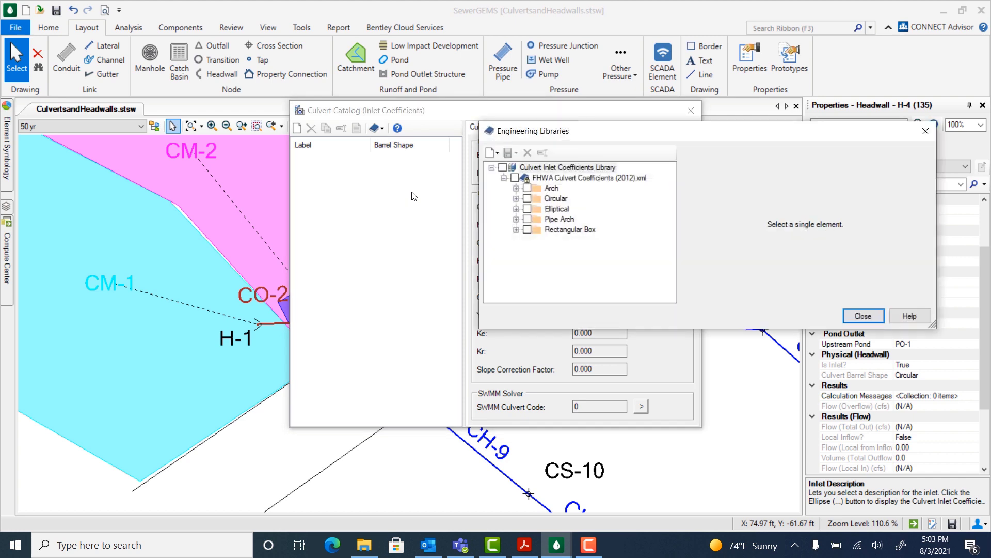
click(516, 199)
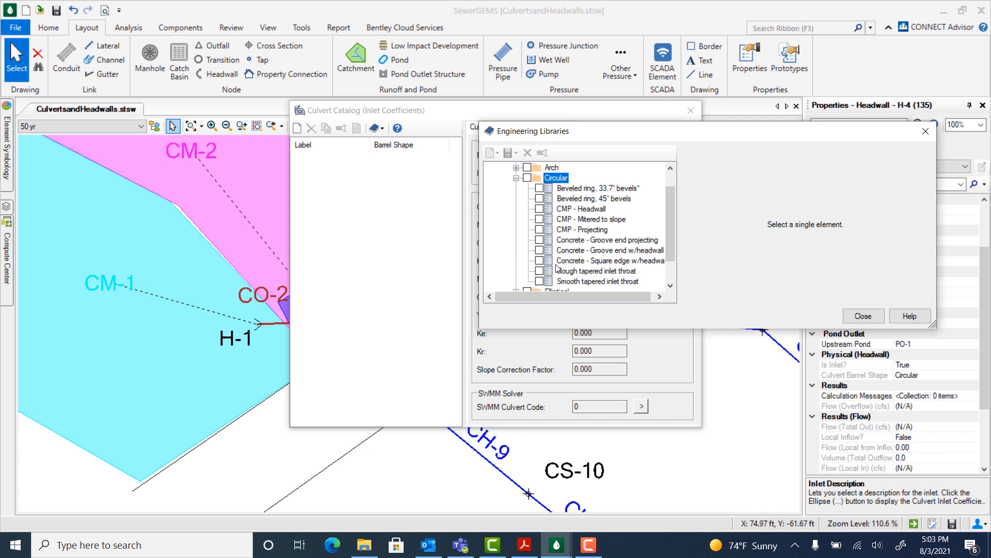
click(539, 262)
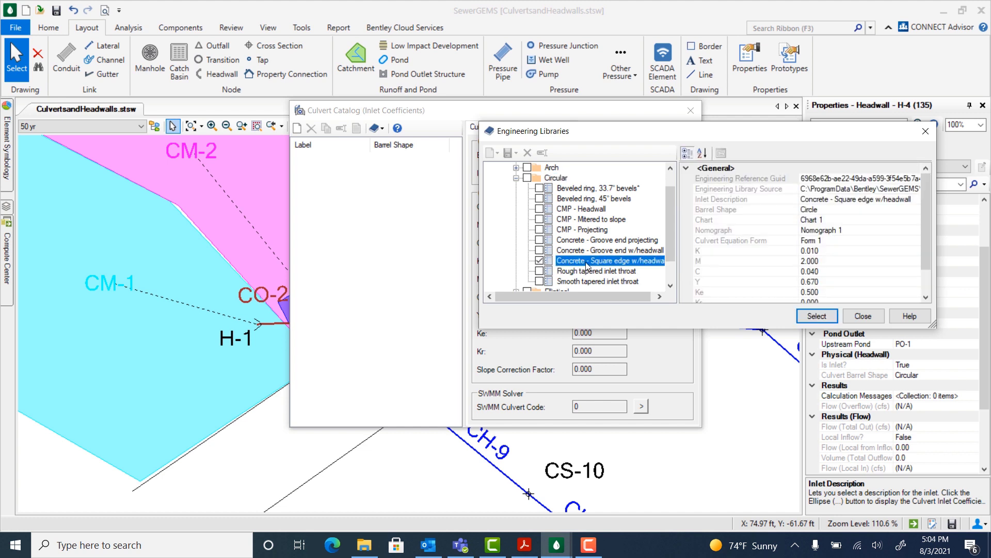
click(817, 316)
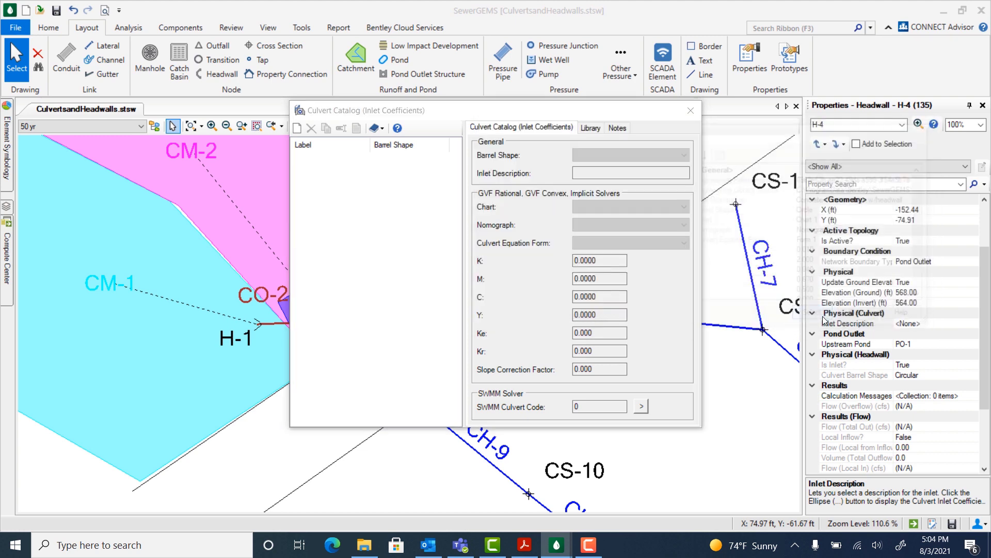
Set the Kr coefficient of the imported concrete square-edge inlet to 0.1 and close the culvert catalog.
click(594, 354)
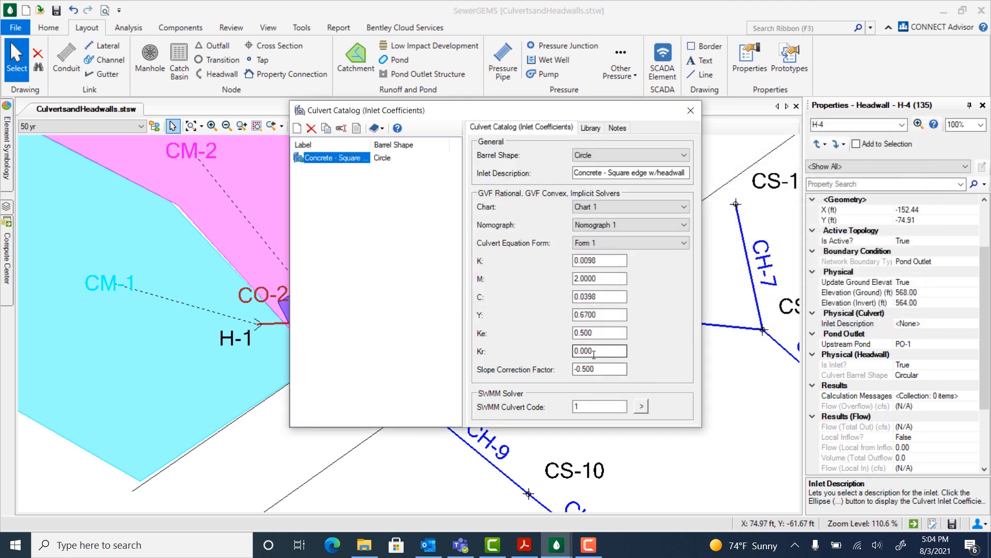
double_click(595, 351)
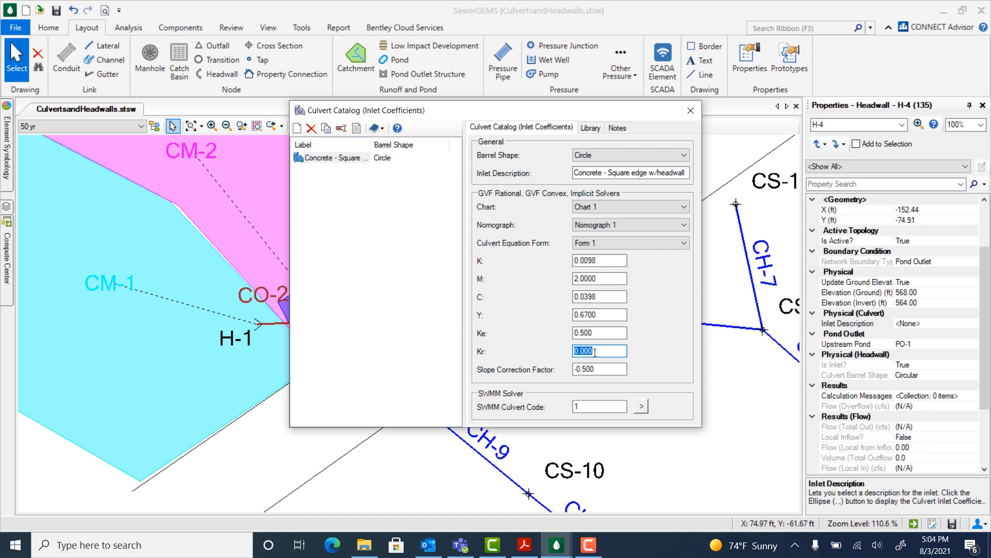
text(0.1)
click(510, 132)
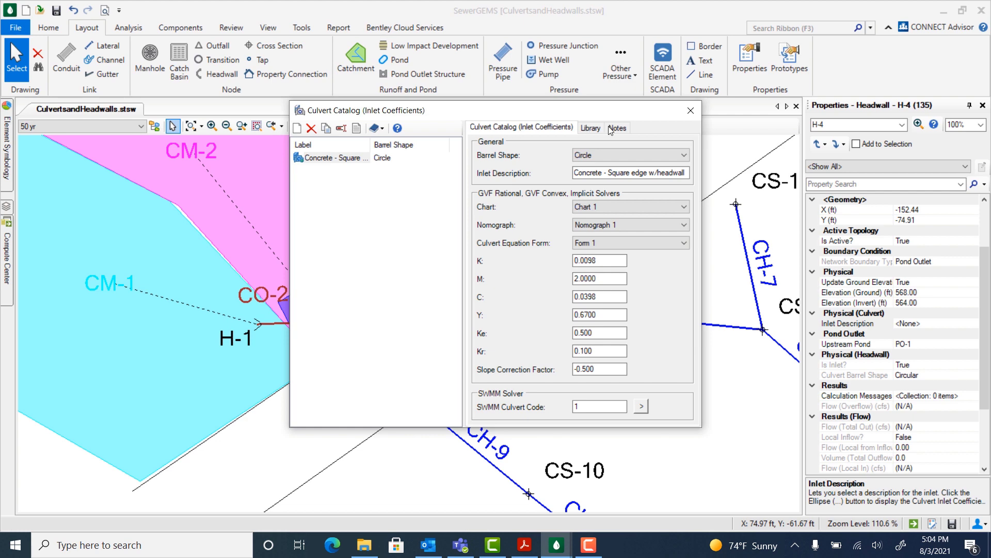
click(691, 111)
Set headwall H-4's inlet description to Concrete - Square edge w/headwall.
click(877, 323)
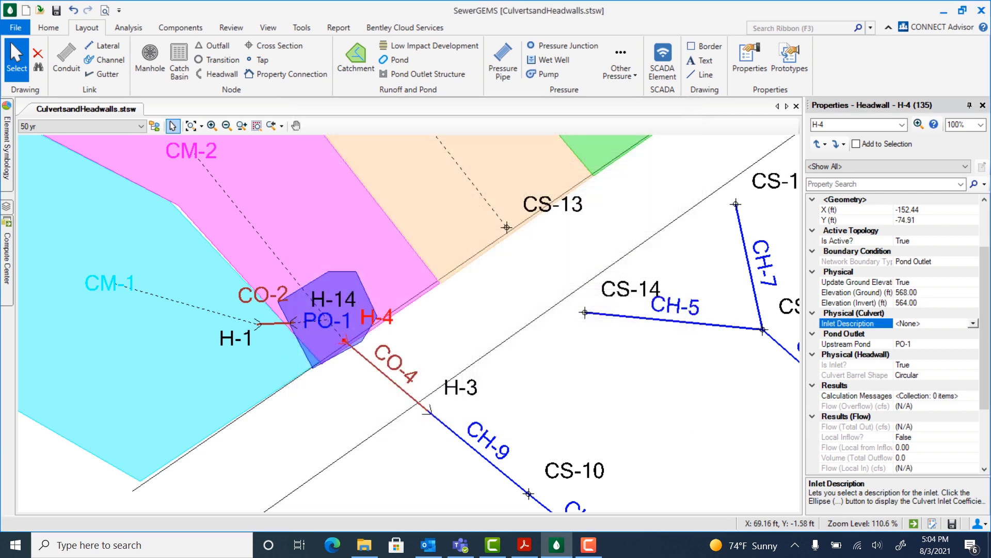
click(973, 323)
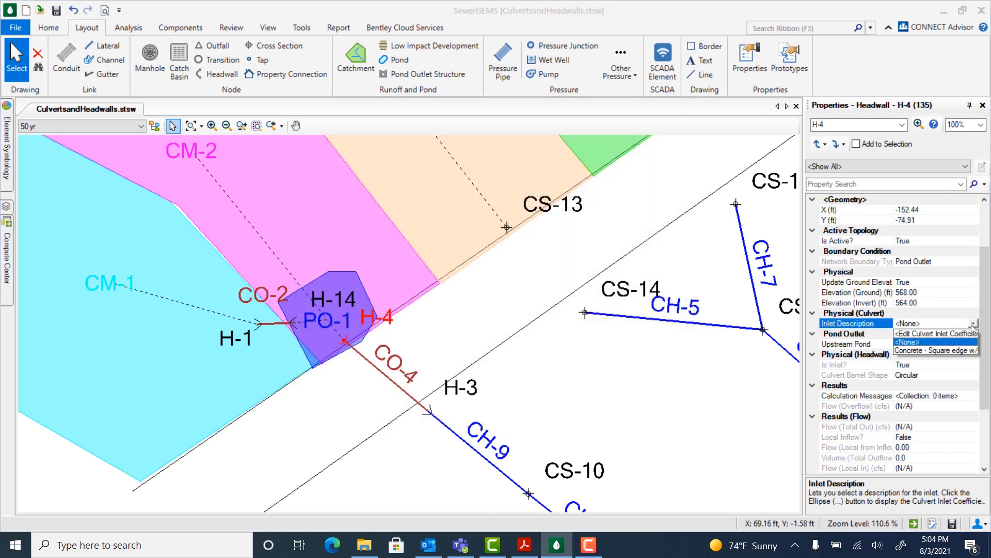
click(922, 350)
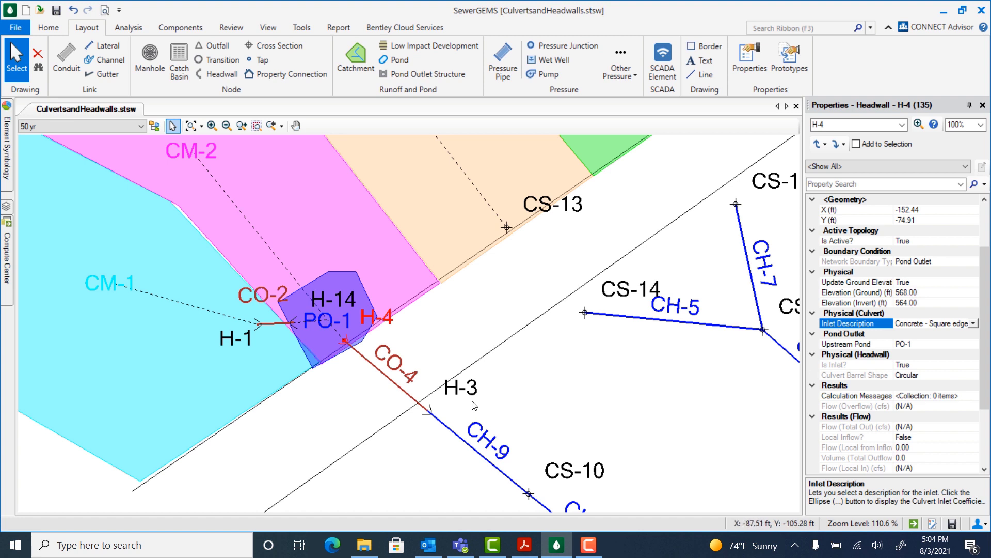
Set headwall H-3's inlet description to Concrete - Square edge w/headwall.
click(428, 413)
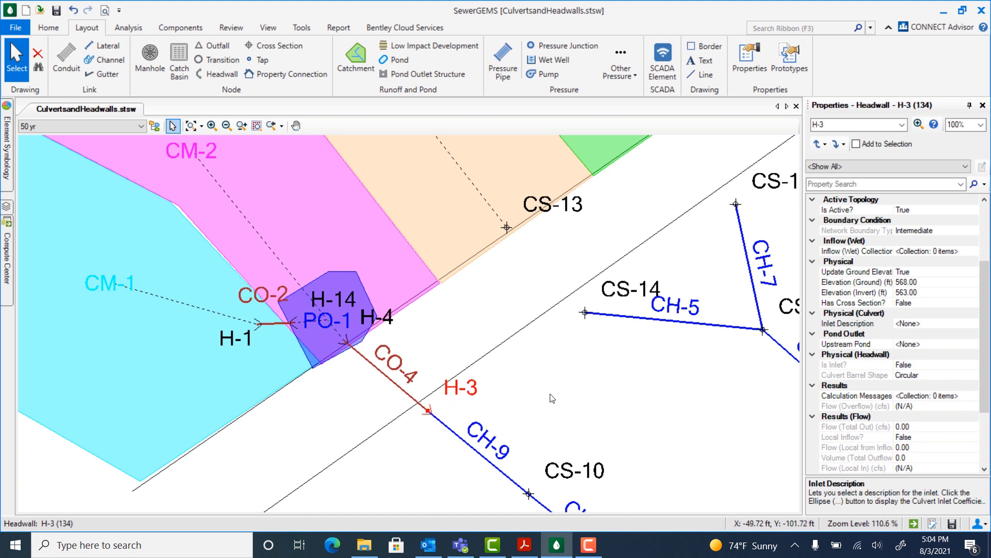
click(962, 324)
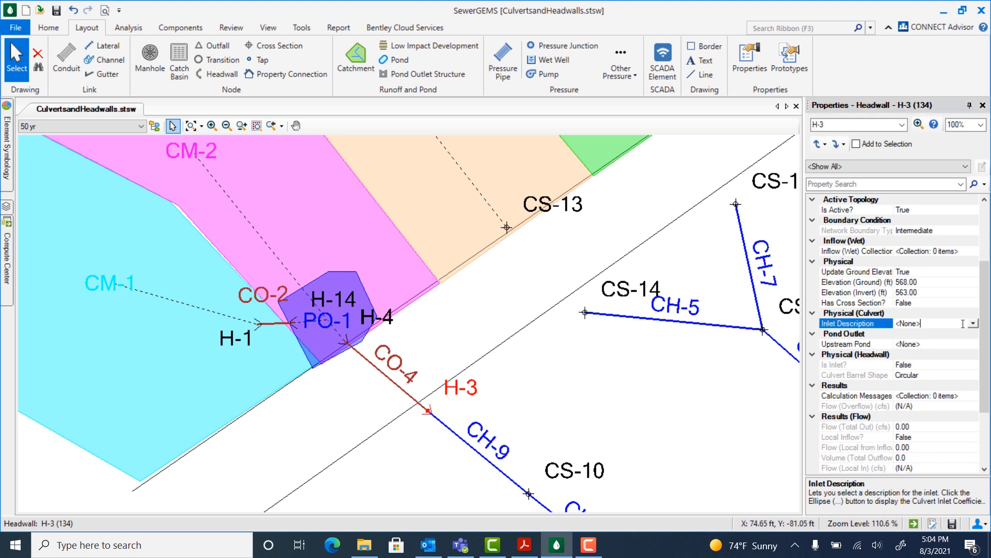
click(973, 324)
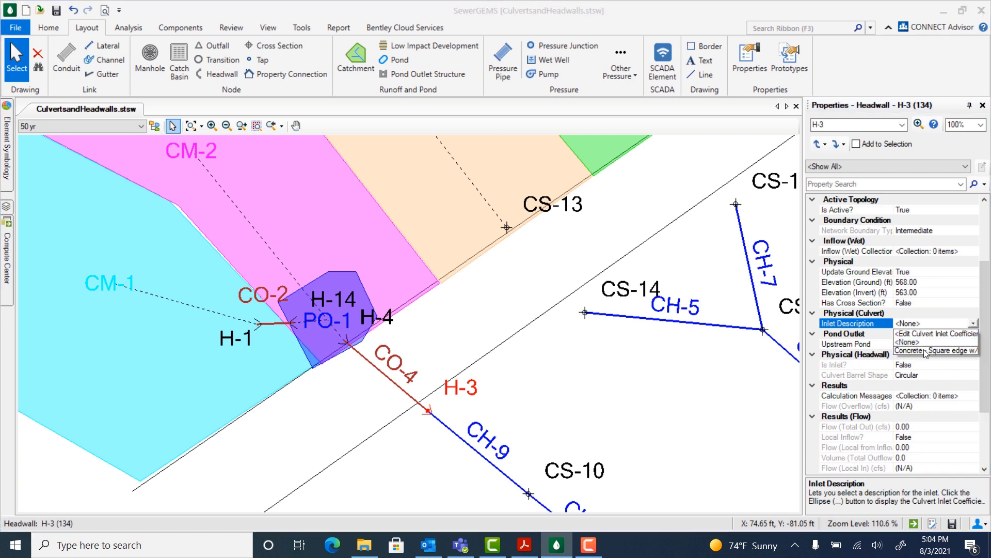
click(924, 349)
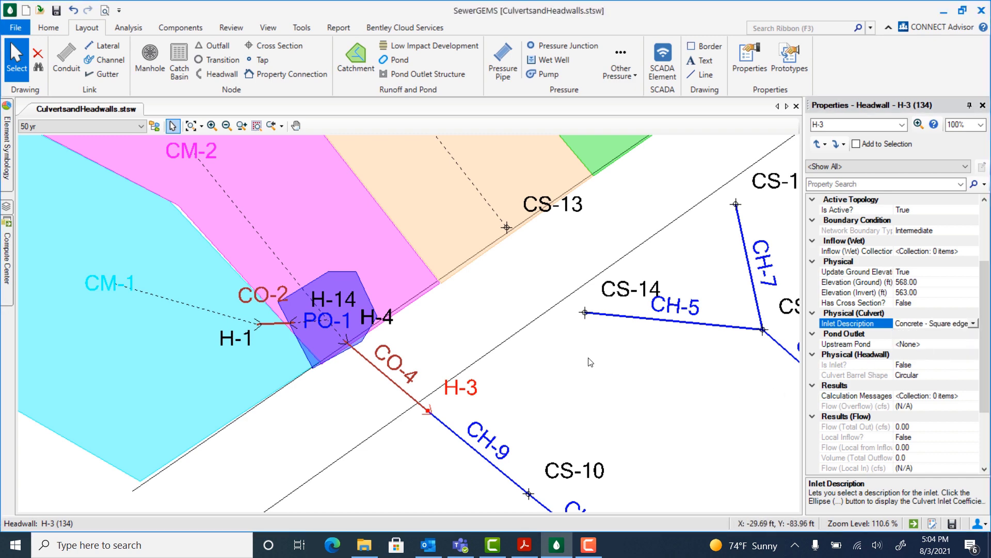
Morph cross sections CS-13 and CS-14 on either side of the road into headwalls.
middle_drag(582, 356, 501, 447)
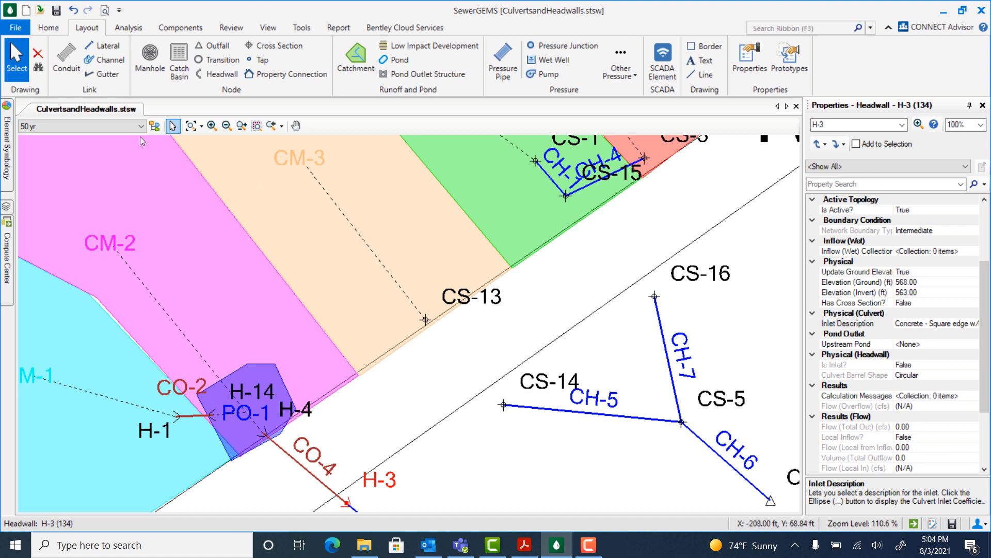
click(213, 76)
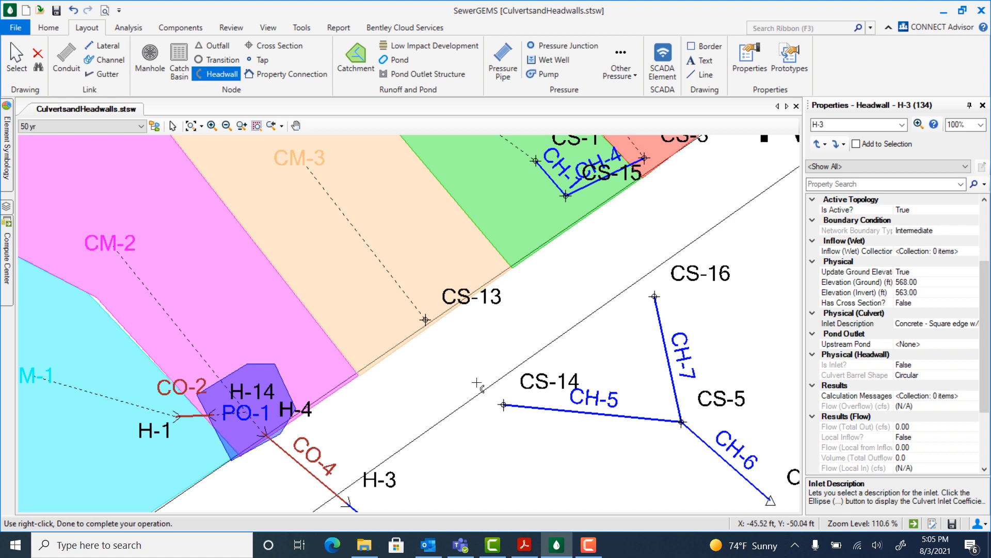
click(426, 319)
click(504, 405)
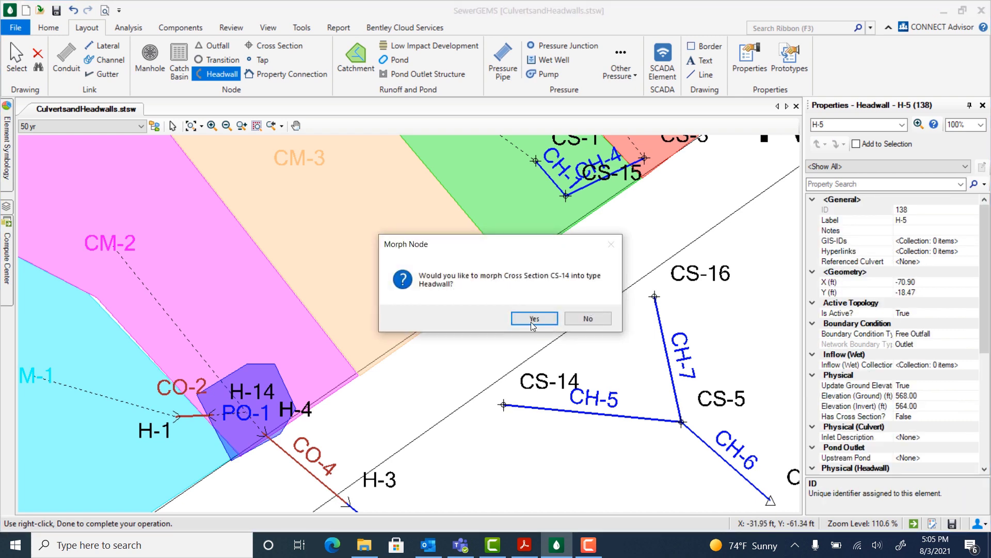
click(533, 319)
Draw a conduit under the road from headwall H-5 to headwall H-6 and finish the layout.
click(430, 316)
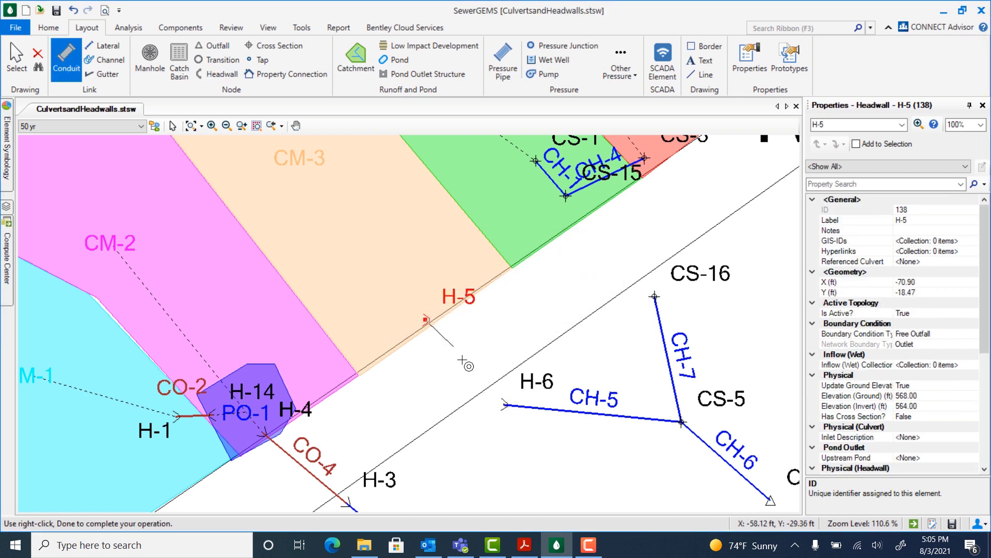
click(503, 404)
right_click(513, 349)
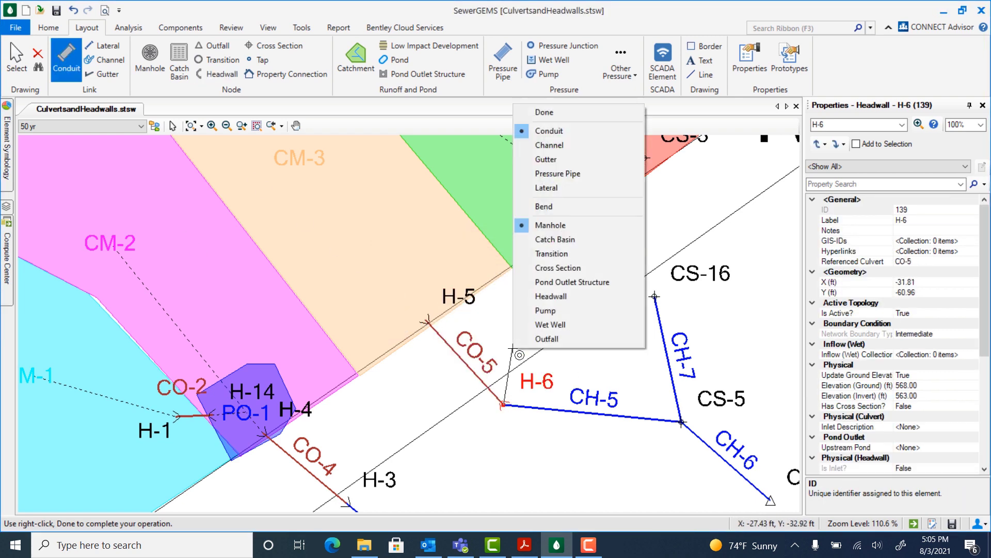
click(532, 114)
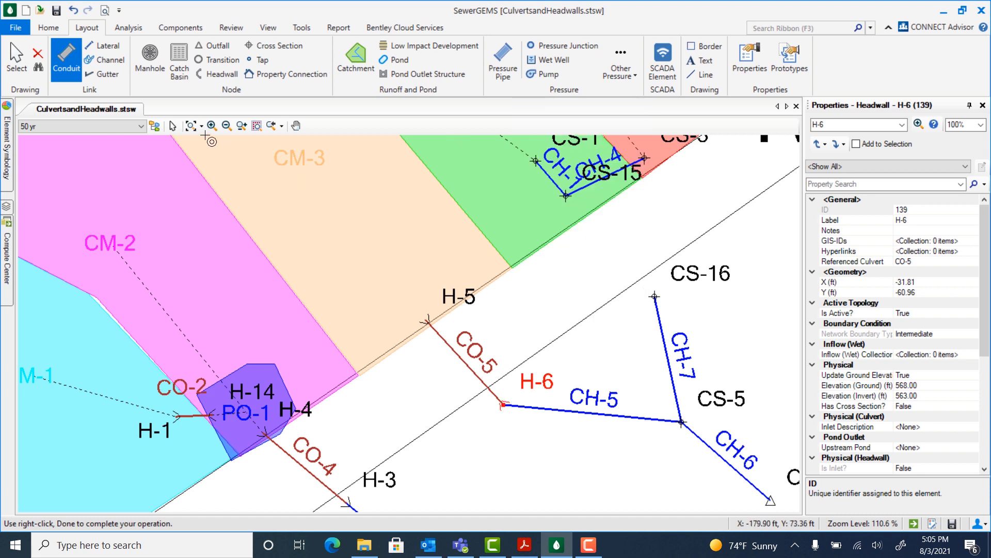
click(174, 127)
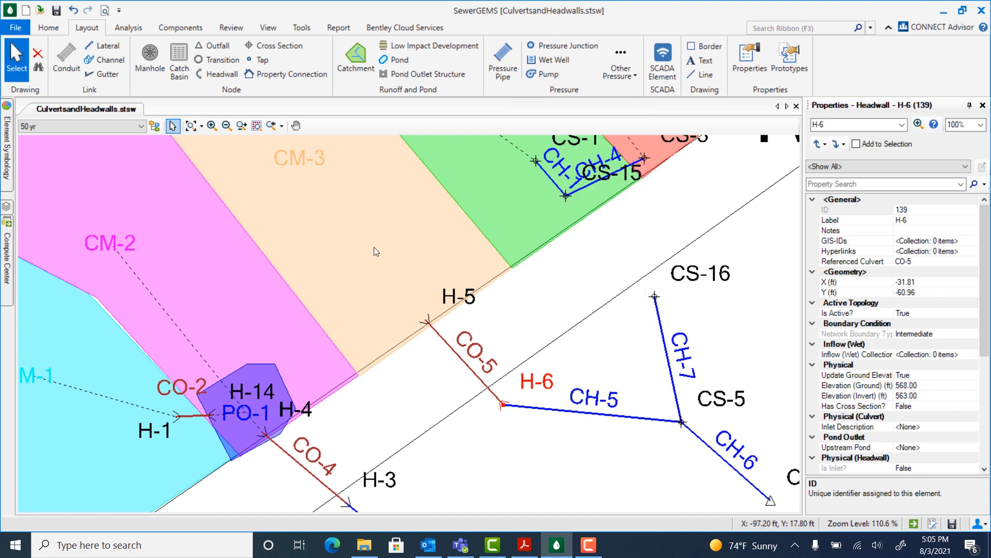
Set catchment CM-3's outflow element to headwall H-5 by selecting it from the drawing.
click(308, 174)
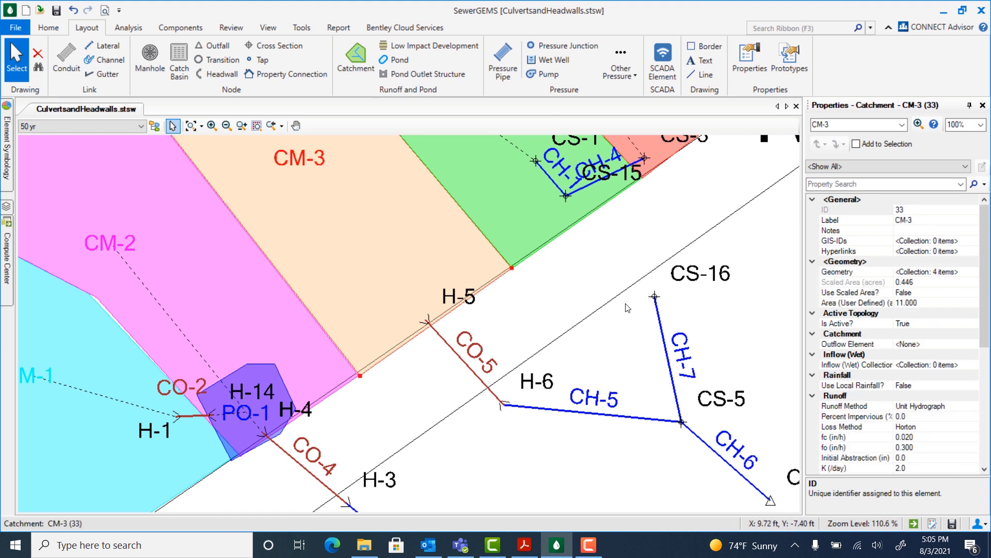
click(984, 310)
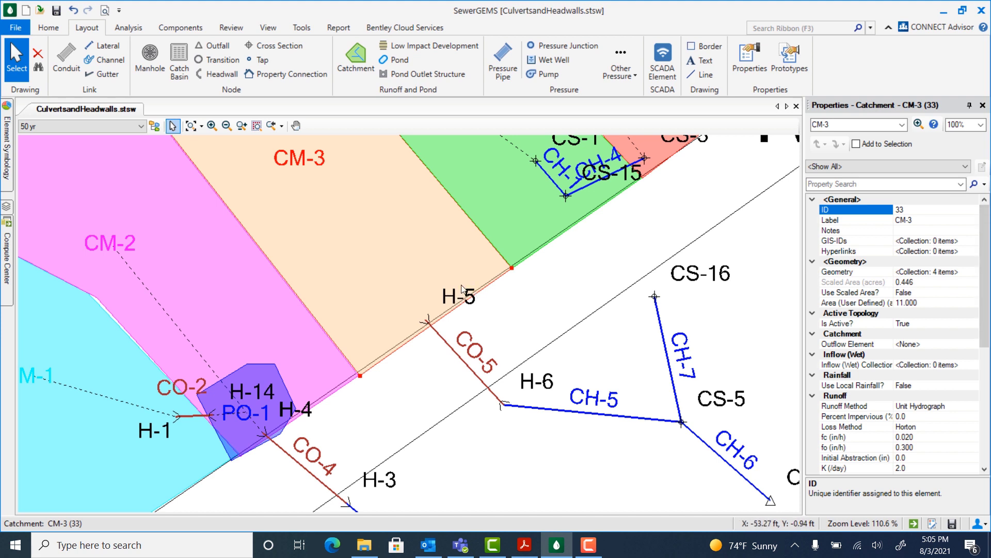
click(913, 344)
click(974, 344)
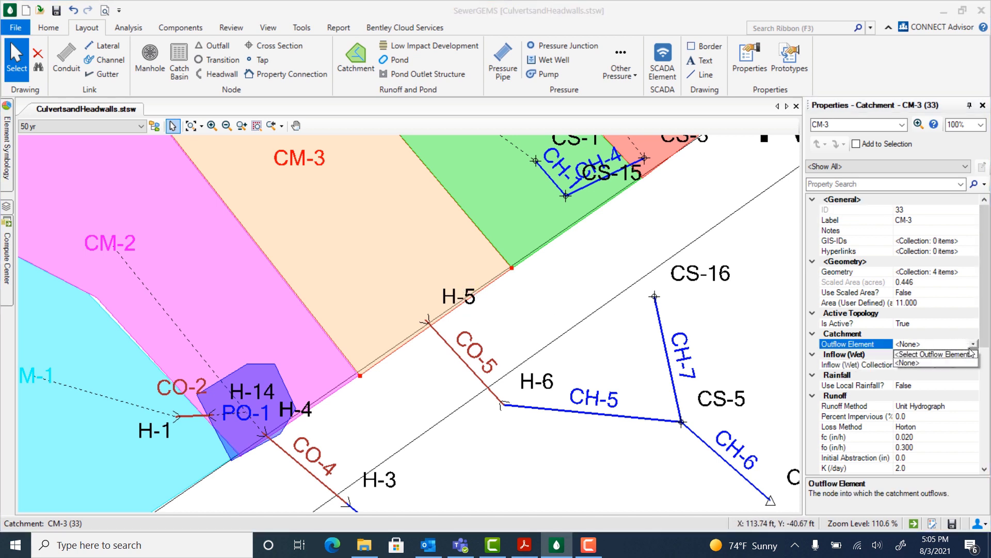
click(931, 354)
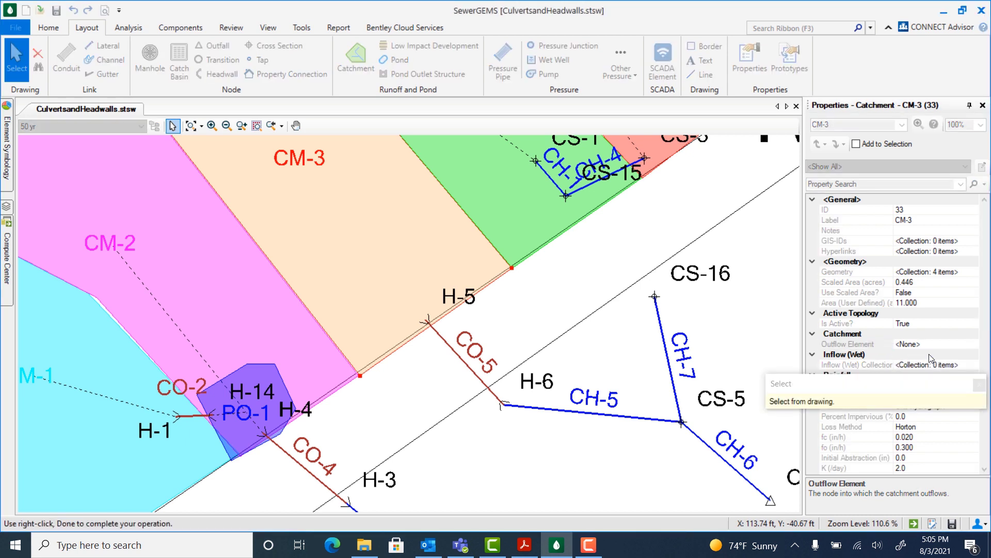
click(427, 324)
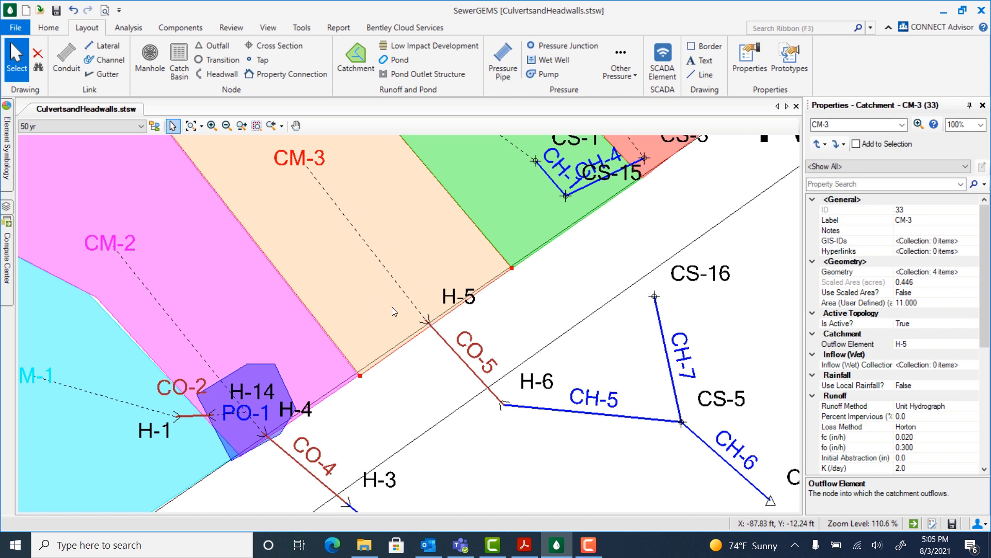
Set conduit CO-5's material to Concrete and its diameter to 24 in.
click(463, 363)
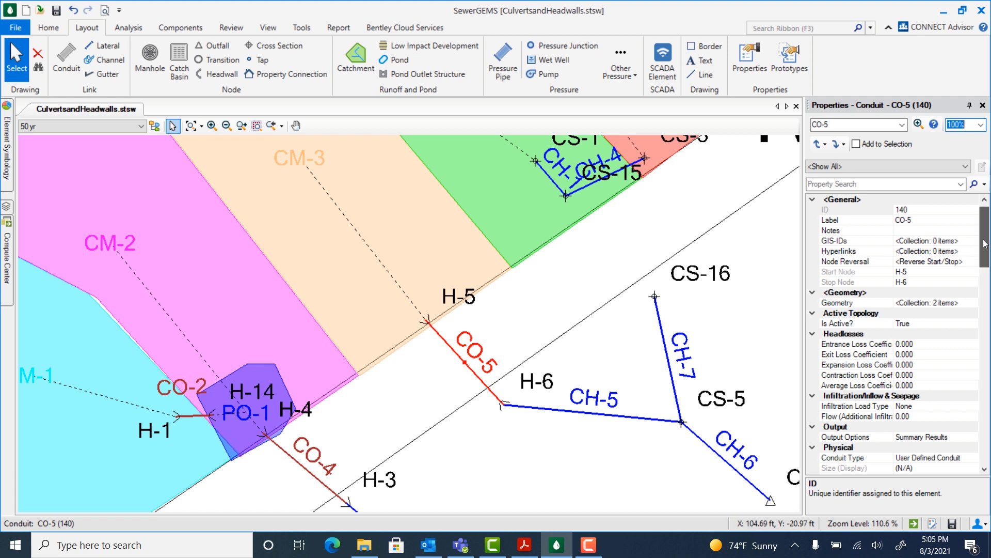
drag(989, 246, 988, 263)
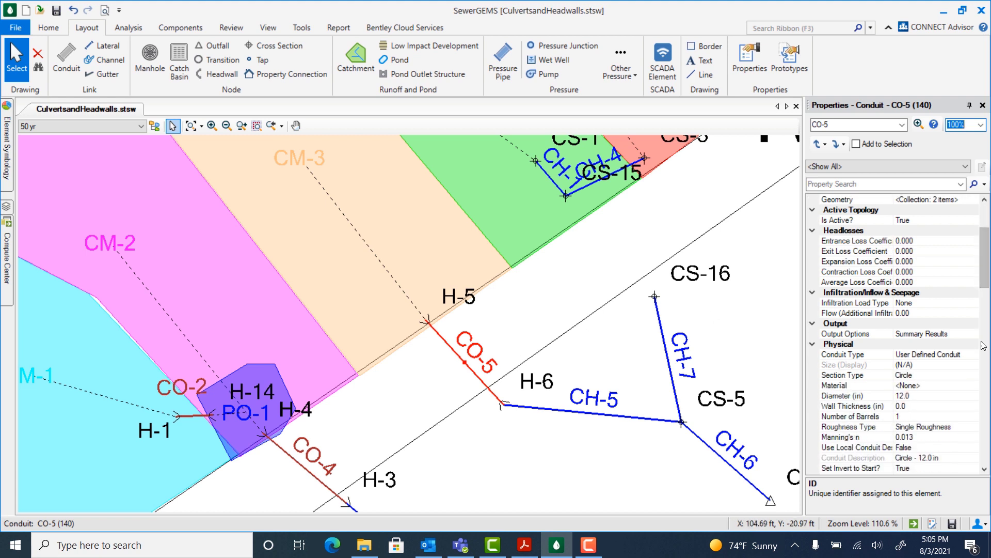
click(913, 385)
click(973, 386)
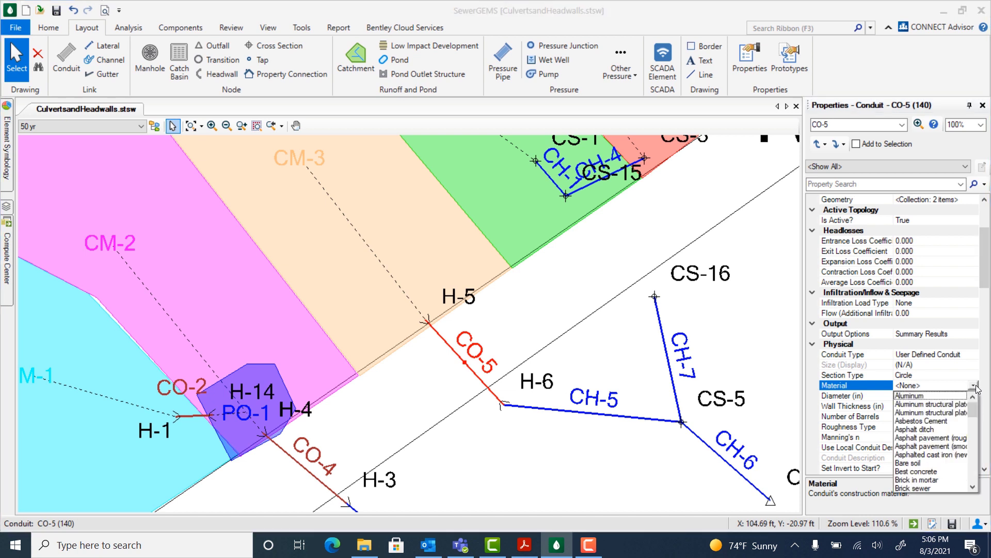
scroll(974, 413, down, 3)
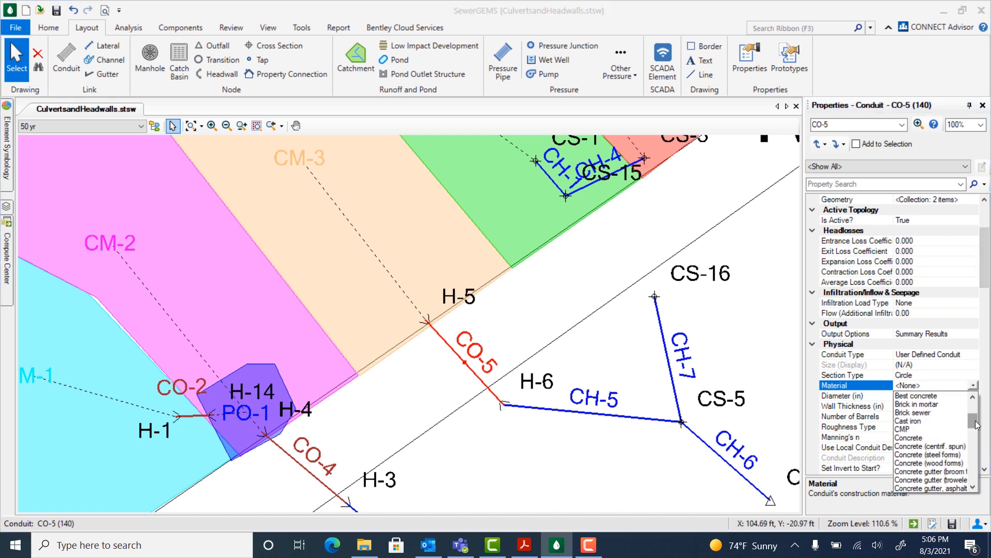
click(908, 437)
click(909, 396)
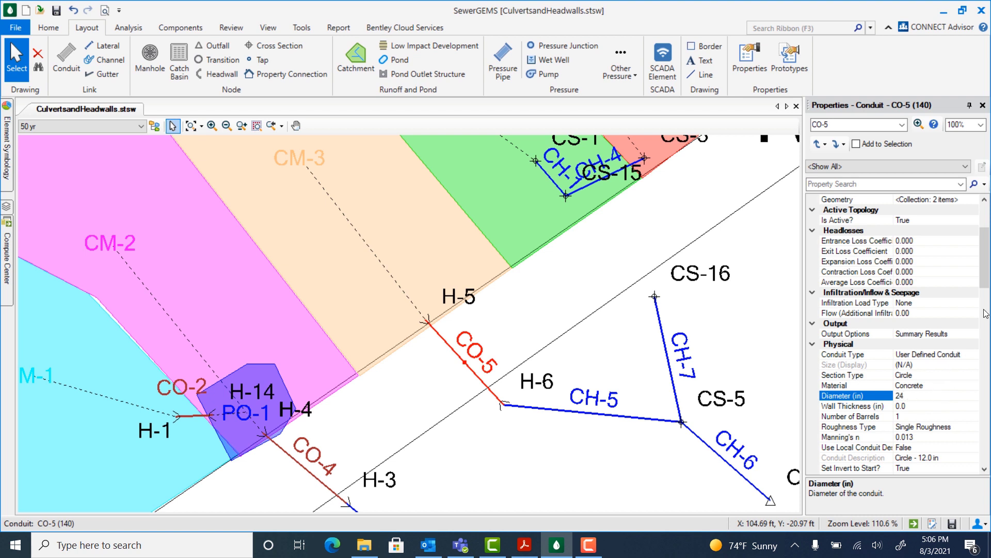
Mark conduit CO-5 as a culvert by setting Is Culvert? to True.
scroll(990, 272, down, 3)
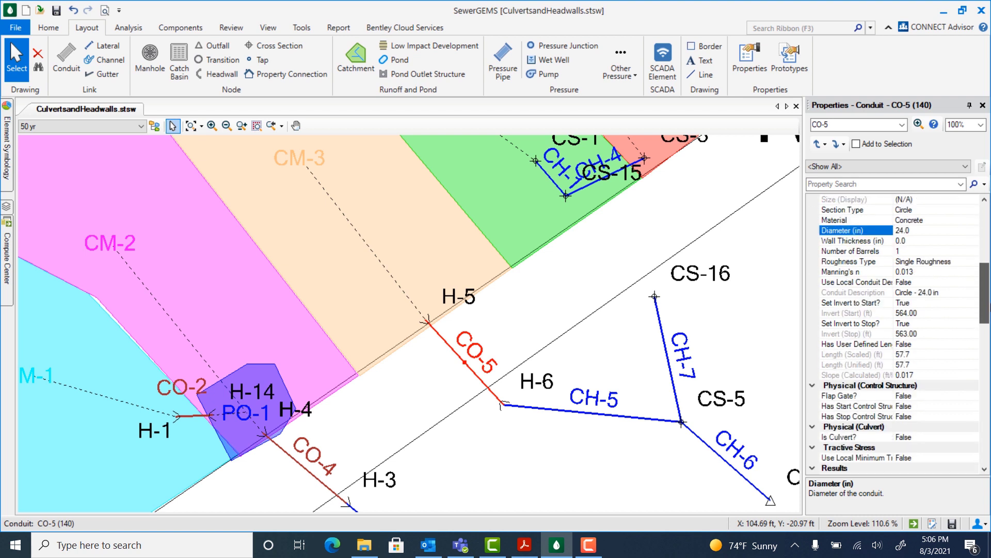
click(902, 426)
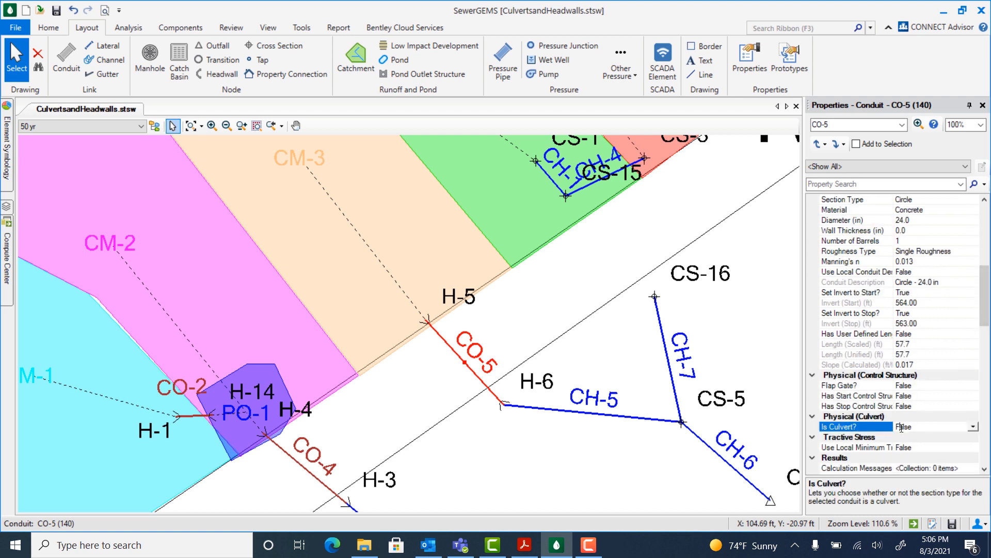
click(972, 427)
click(907, 443)
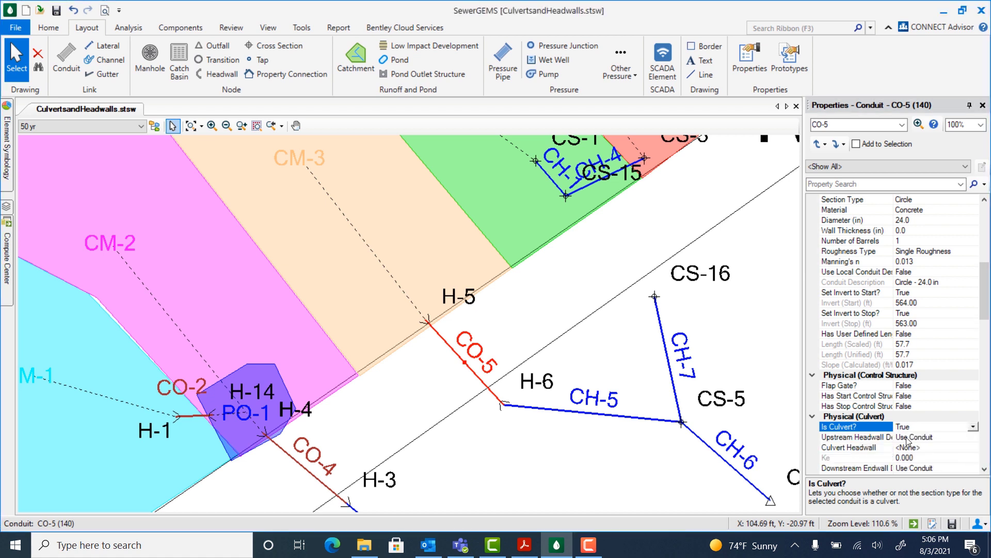
Set CO-5's upstream headwall definition to Use Start Node and its downstream endwall definition to Use Stop Node.
scroll(978, 344, down, 4)
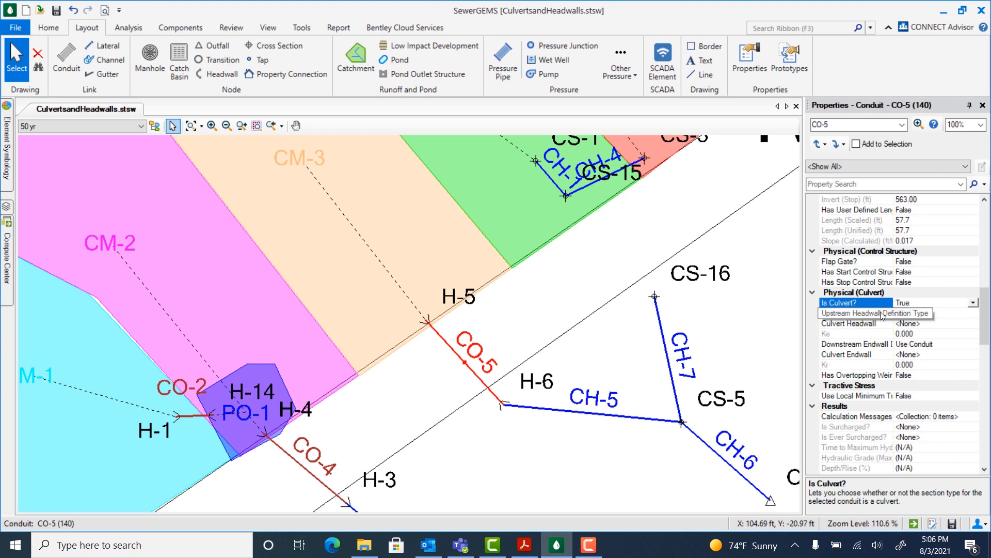
click(881, 313)
click(973, 313)
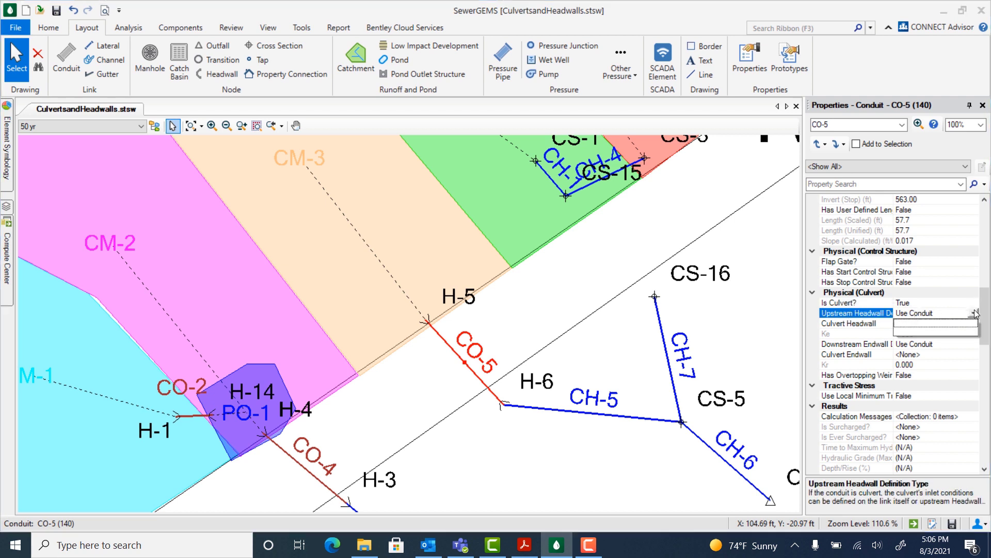
click(938, 334)
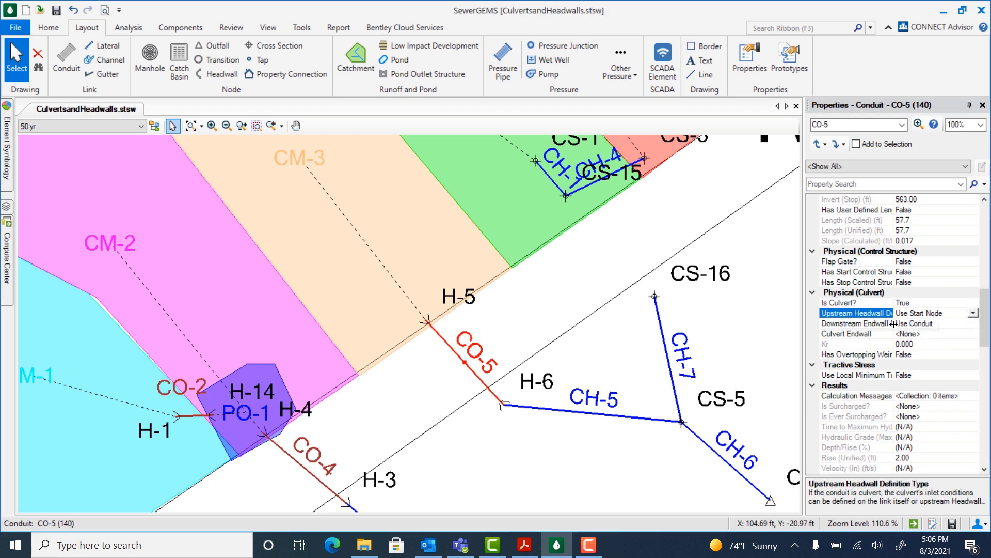
click(918, 324)
click(972, 323)
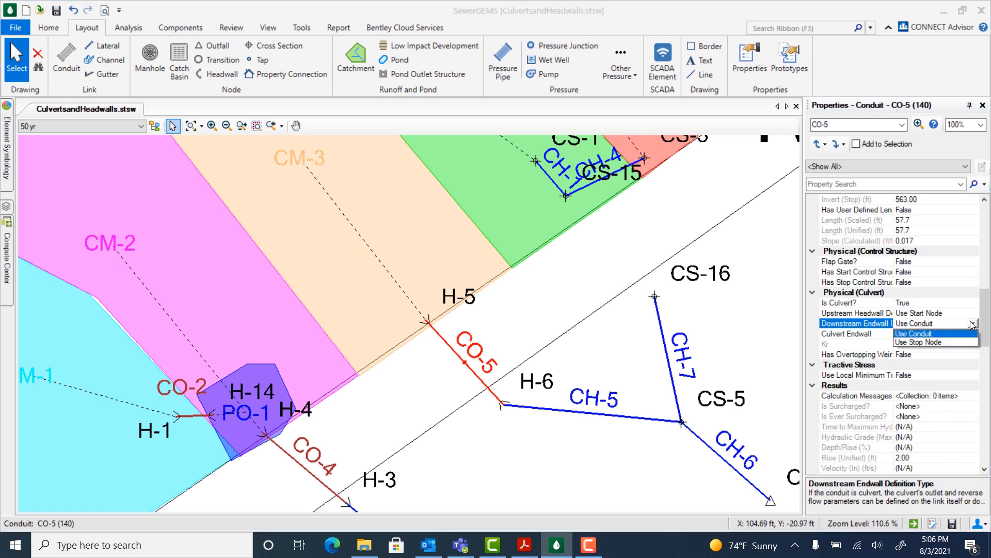
click(920, 343)
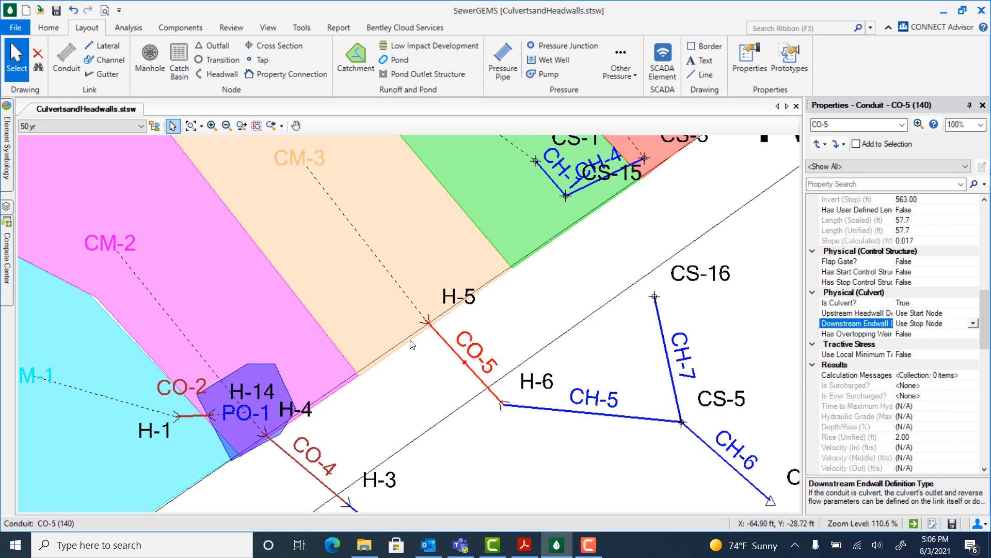
Set headwall H-5's inlet description to Concrete - Square edge w/headwall.
click(425, 321)
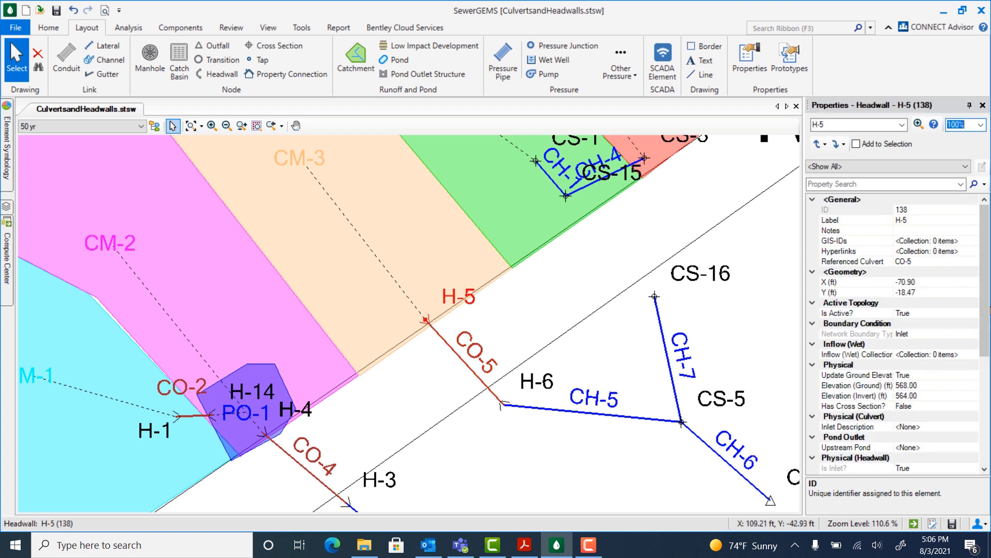
drag(986, 298, 987, 327)
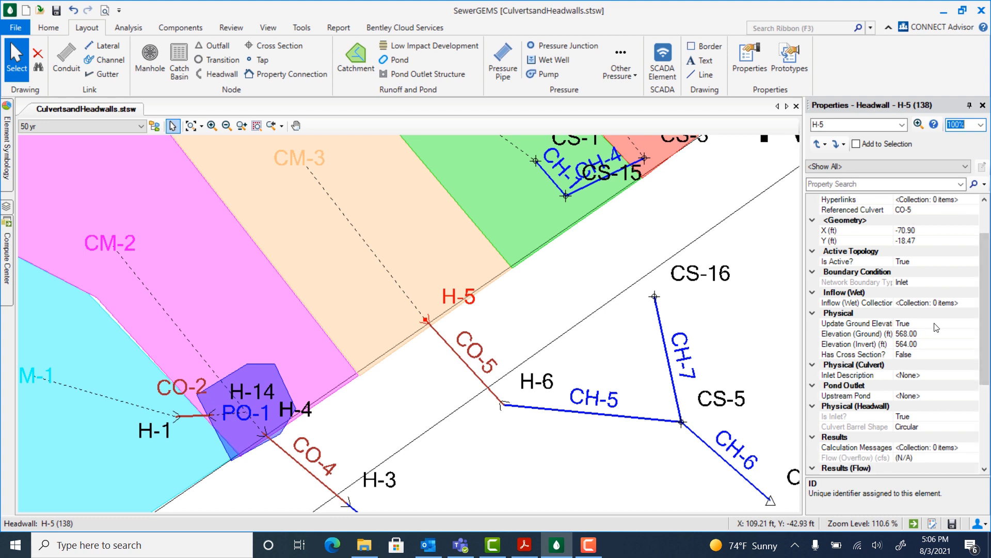
click(905, 376)
click(973, 375)
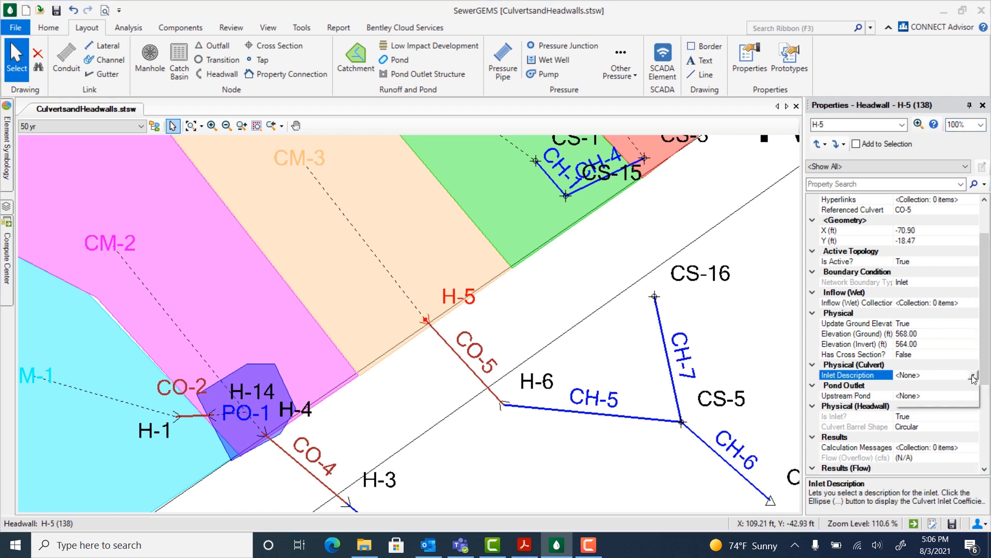
click(913, 402)
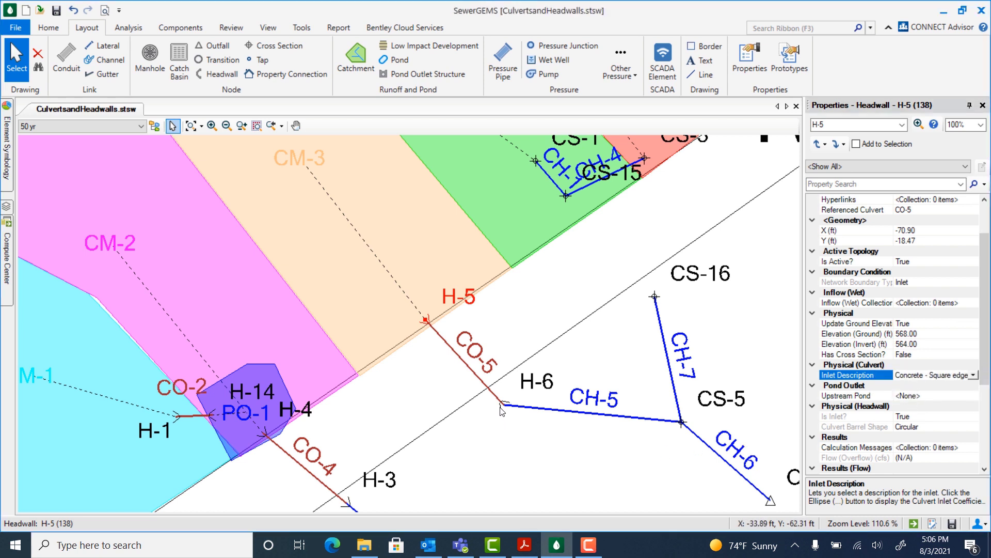
Set headwall H-6's inlet description to Concrete - Square edge w/headwall.
click(503, 405)
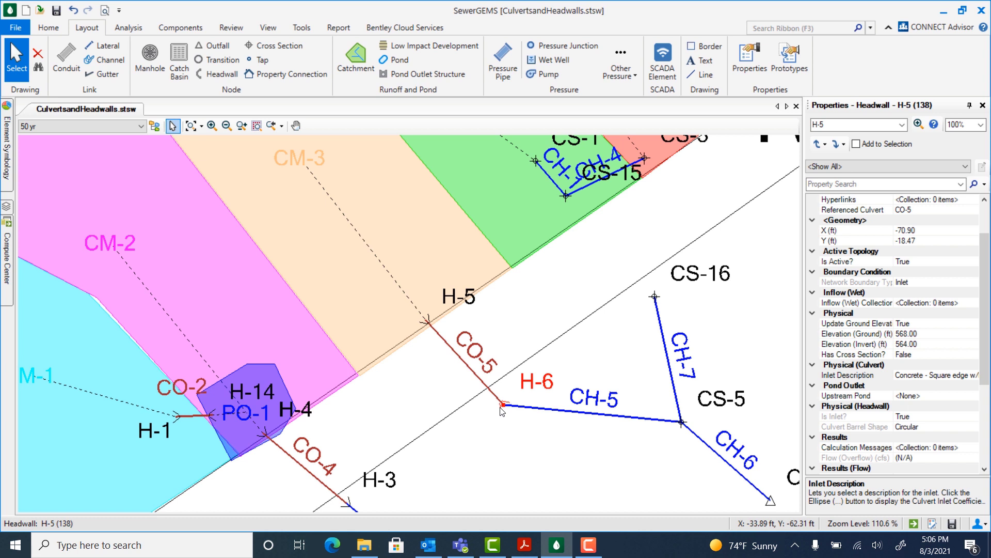
click(922, 375)
click(922, 375)
click(911, 402)
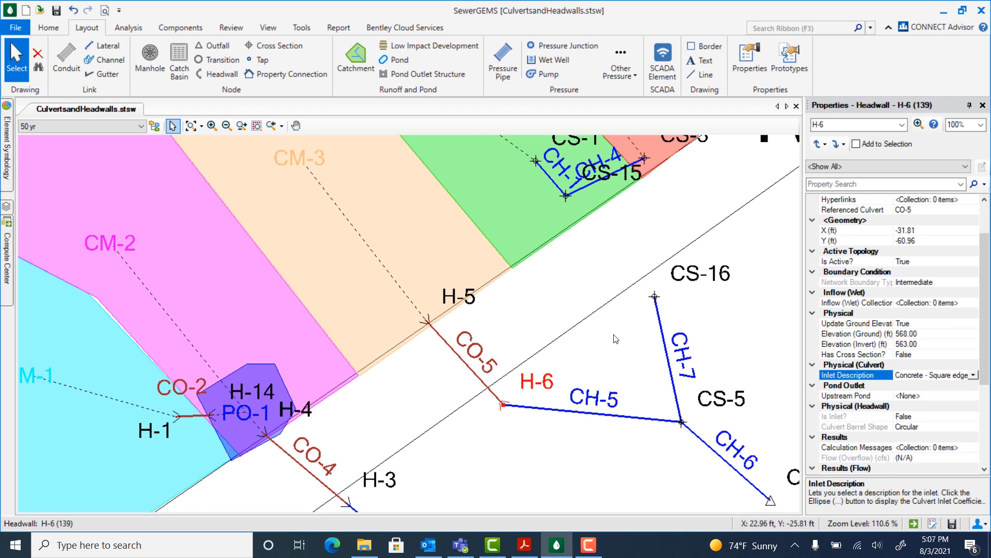
Morph cross sections CS-15 and CS-16 on either side of the road into headwalls.
mouse_move(616, 338)
middle_down()
mouse_move(586, 391)
mouse_move(516, 443)
mouse_move(499, 437)
middle_up()
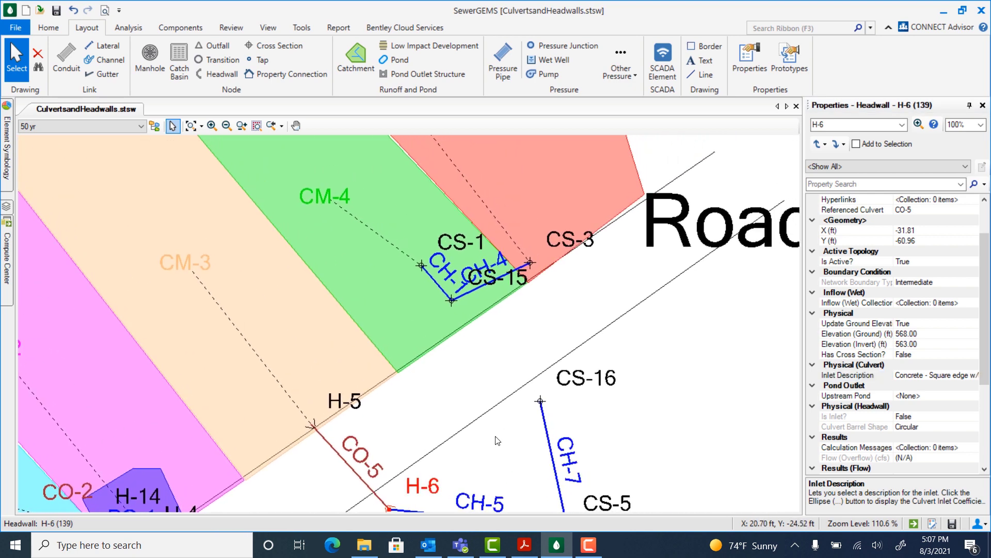
click(214, 75)
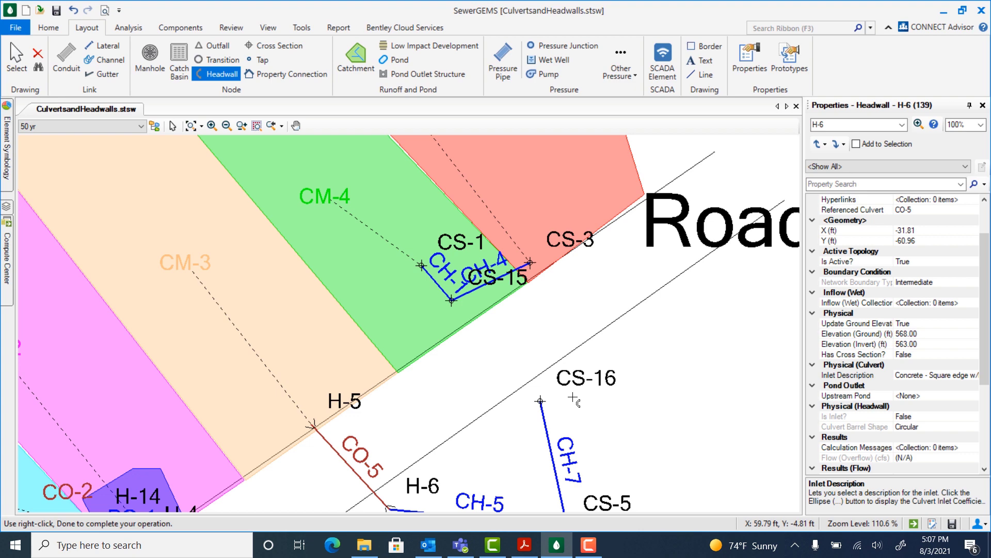
click(541, 401)
click(534, 317)
click(540, 402)
click(533, 318)
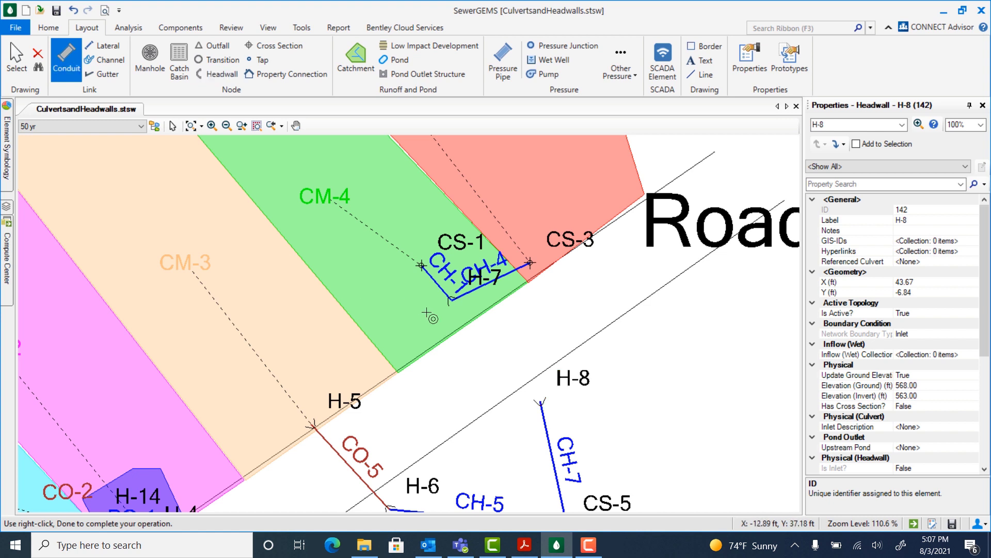
Draw a conduit under the road from headwall H-7 to headwall H-8 and finish the layout.
click(458, 305)
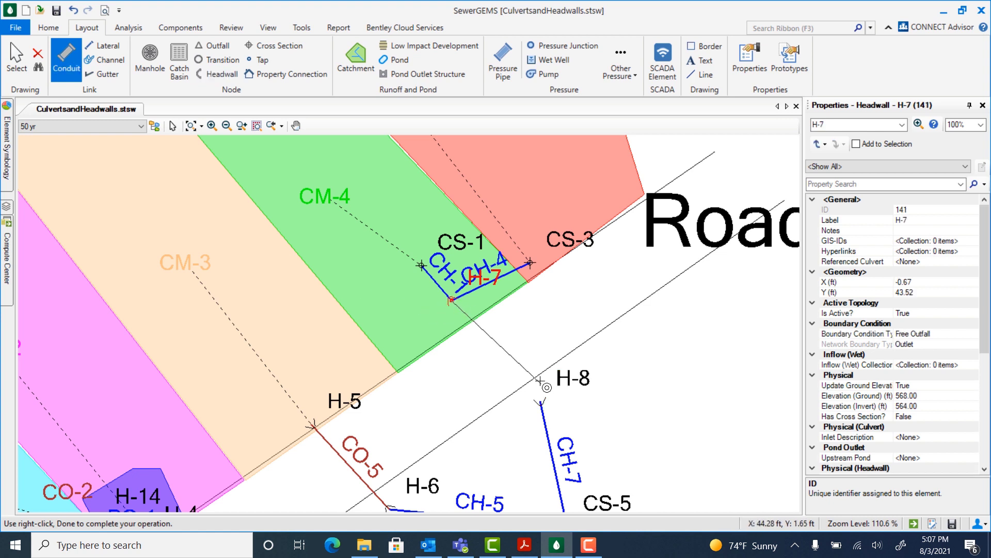
click(541, 402)
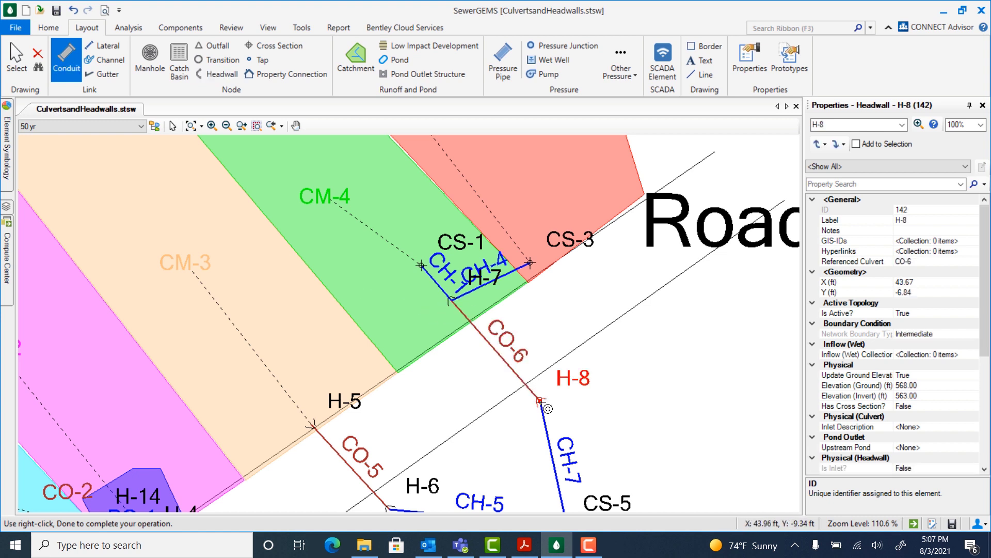
right_click(539, 310)
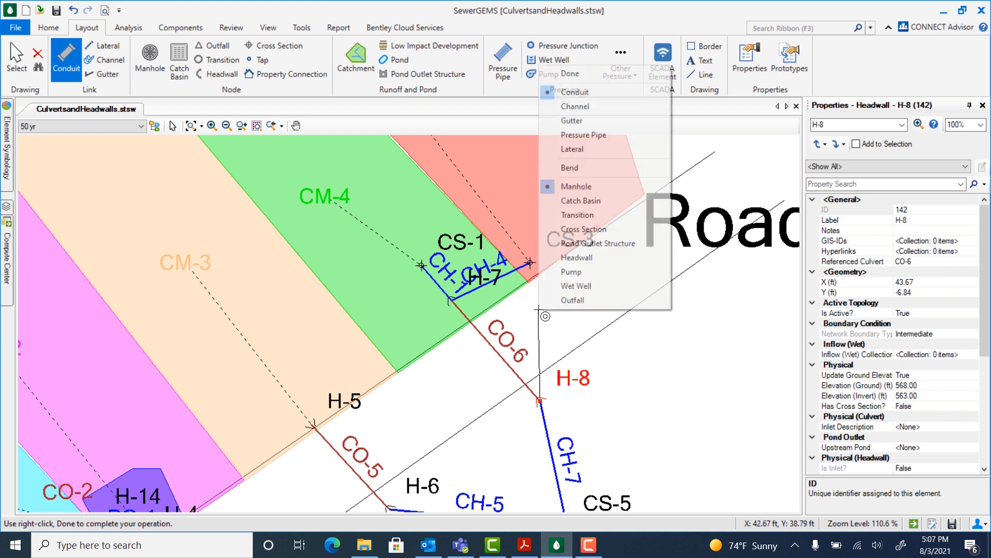
click(570, 74)
click(173, 126)
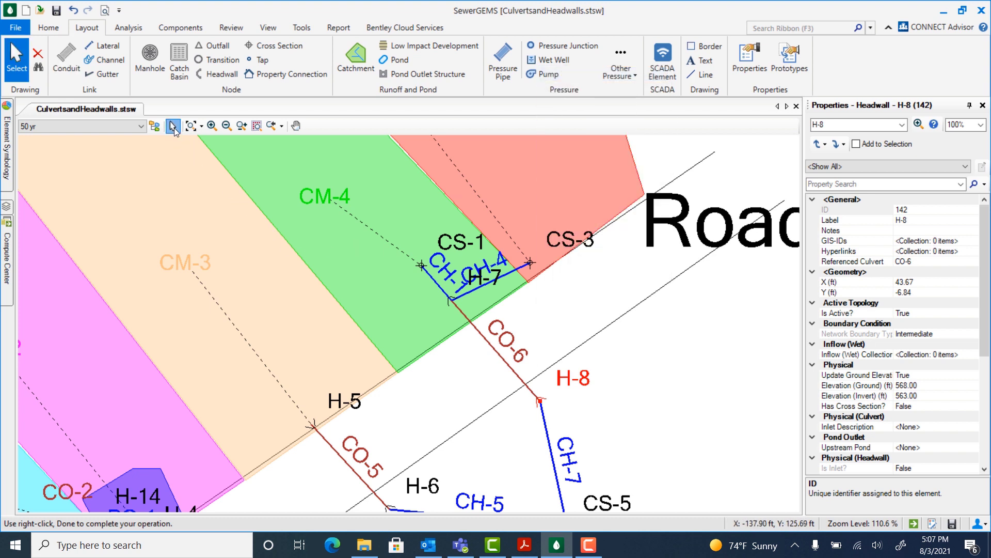
Set conduit CO-6's material to Concrete and its diameter to 24 in.
click(494, 352)
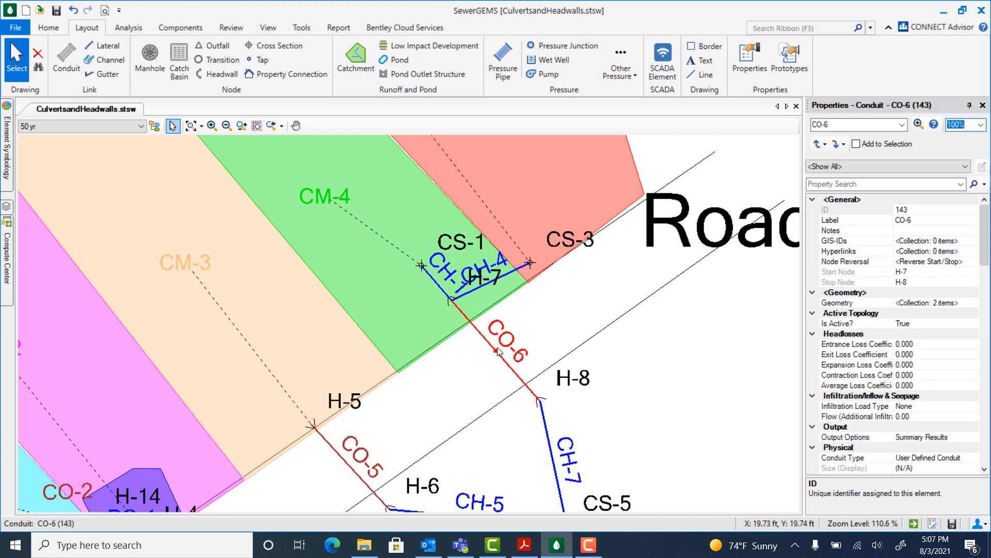
drag(987, 234, 987, 272)
click(913, 313)
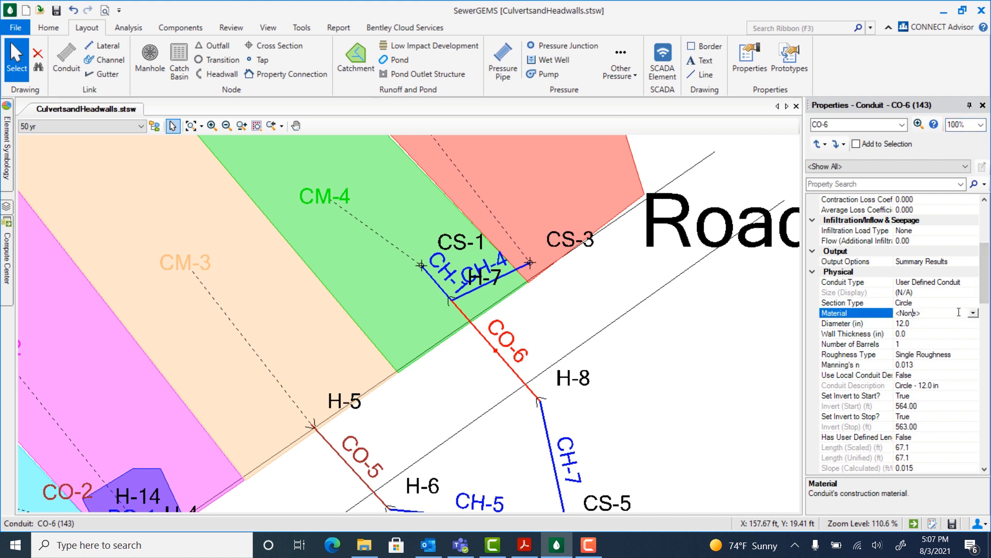
click(973, 313)
scroll(972, 343, down, 3)
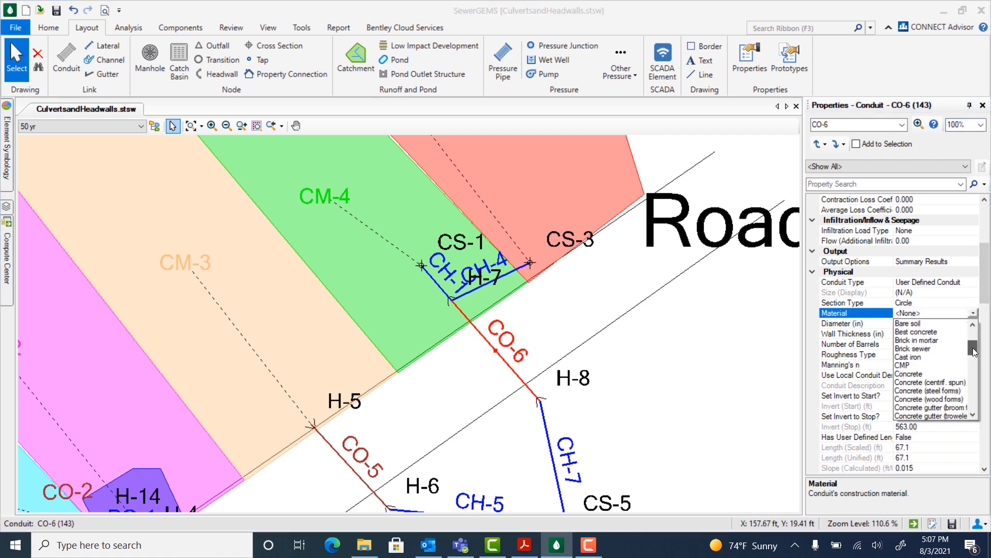
click(919, 357)
click(911, 325)
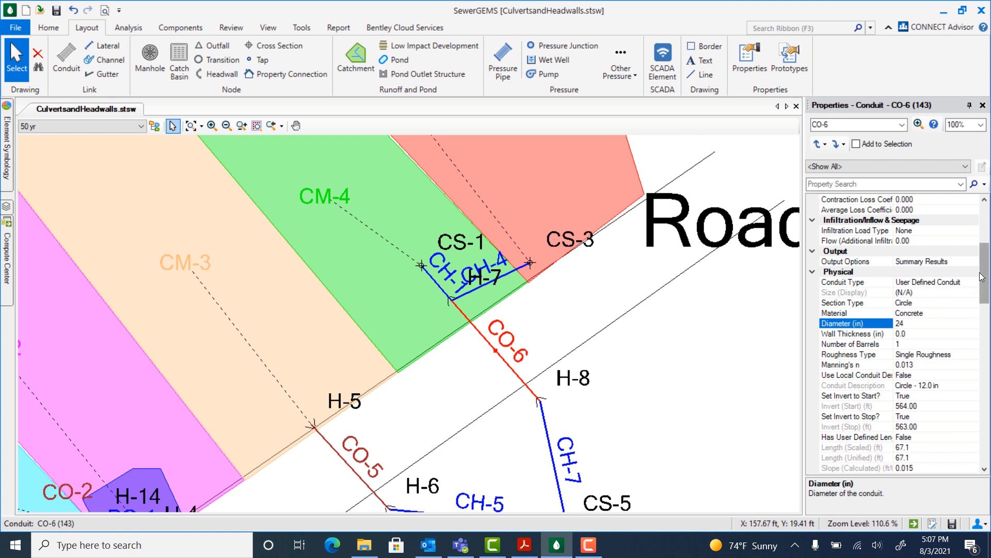
Mark conduit CO-6 as a culvert by setting Is Culvert? to True.
drag(985, 280, 988, 309)
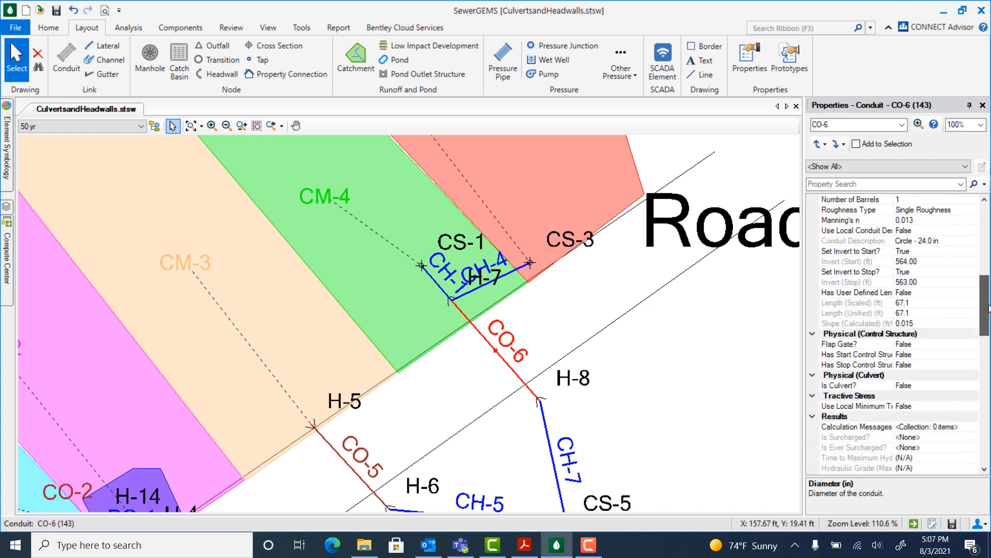
click(904, 386)
click(973, 385)
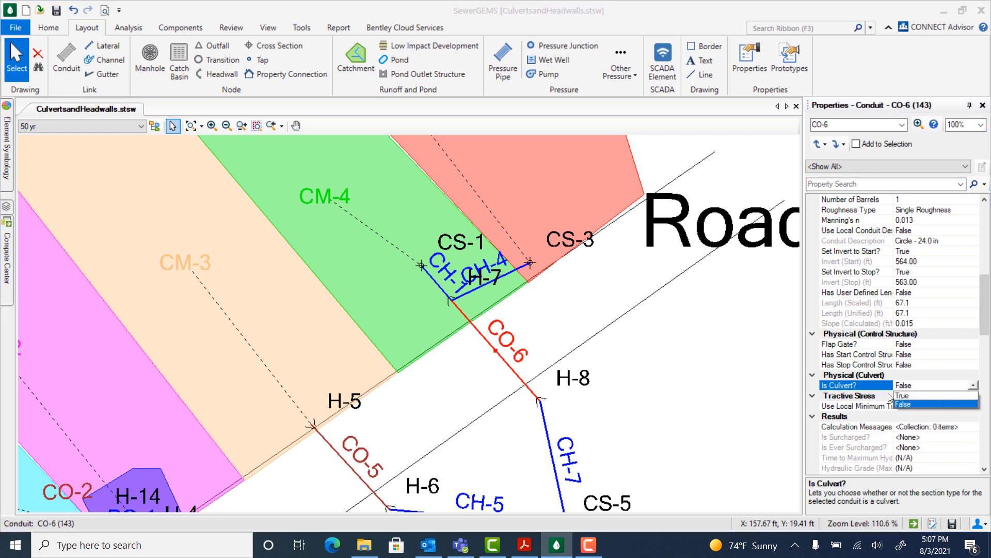
click(904, 396)
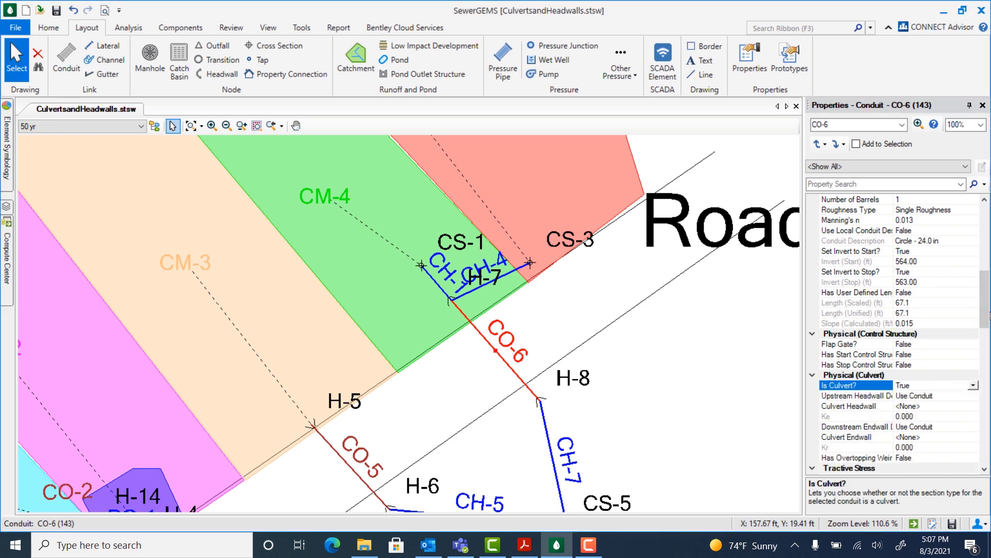
Set conduit CO-6's upstream headwall definition to Use Start Node and its downstream endwall definition to Use Stop Node.
scroll(920, 350, down, 2)
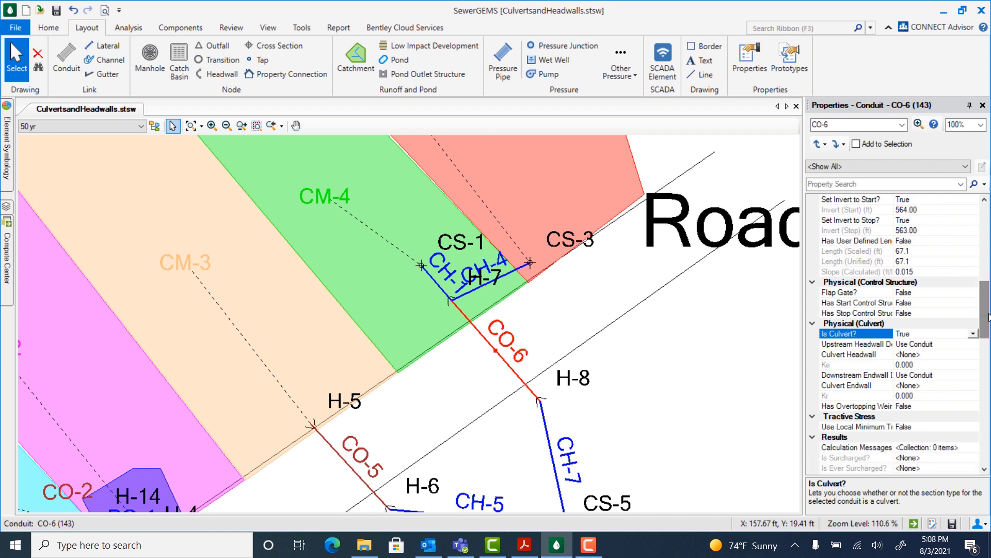
click(914, 347)
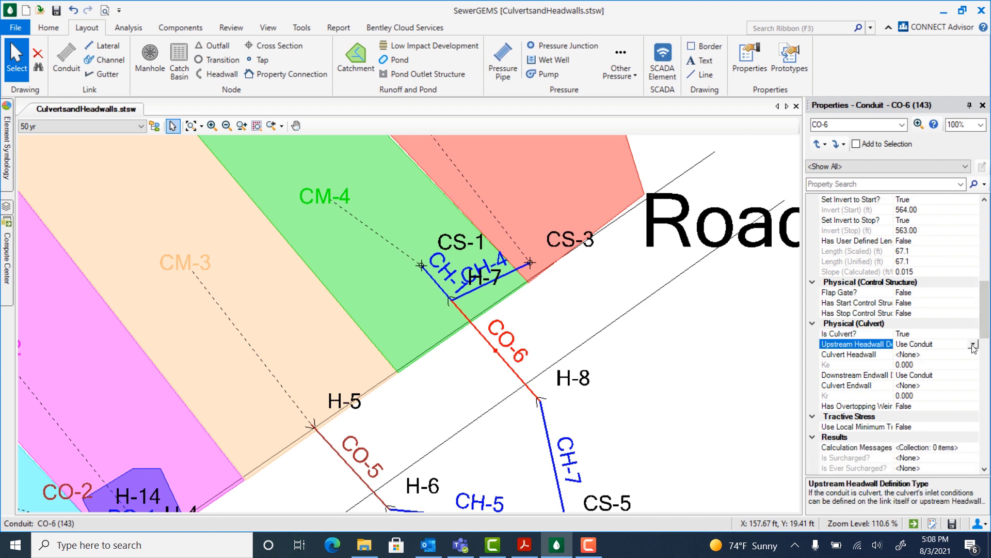
click(973, 344)
click(936, 363)
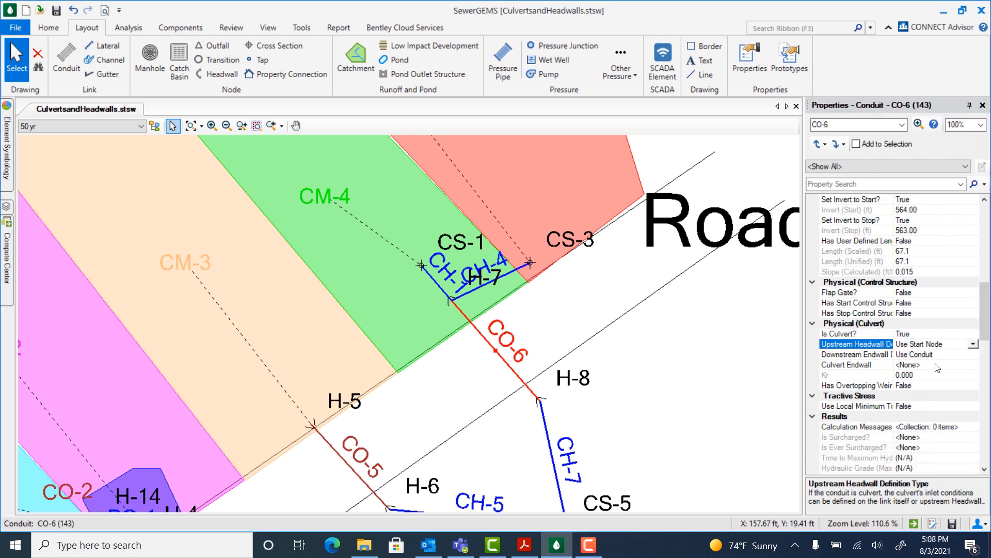
click(912, 354)
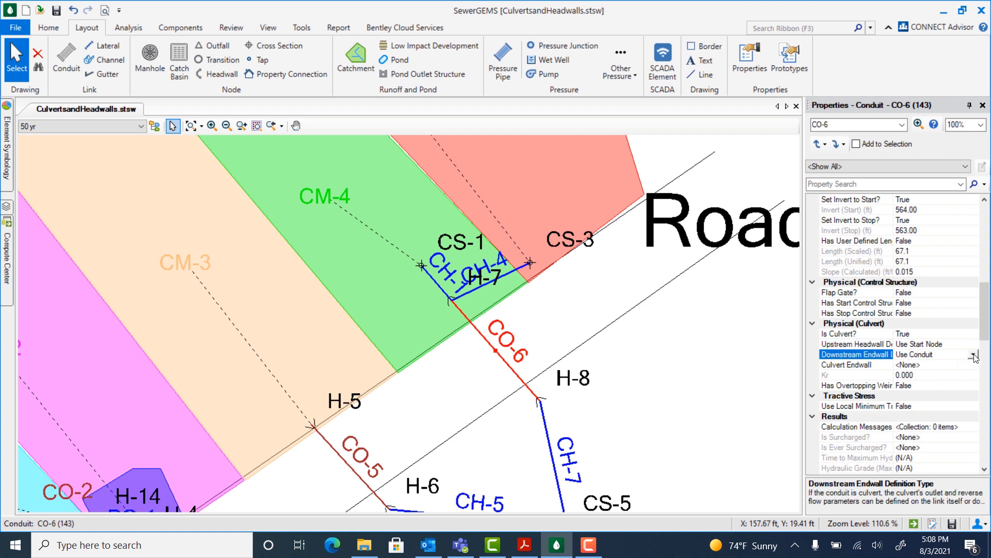
click(974, 354)
click(914, 373)
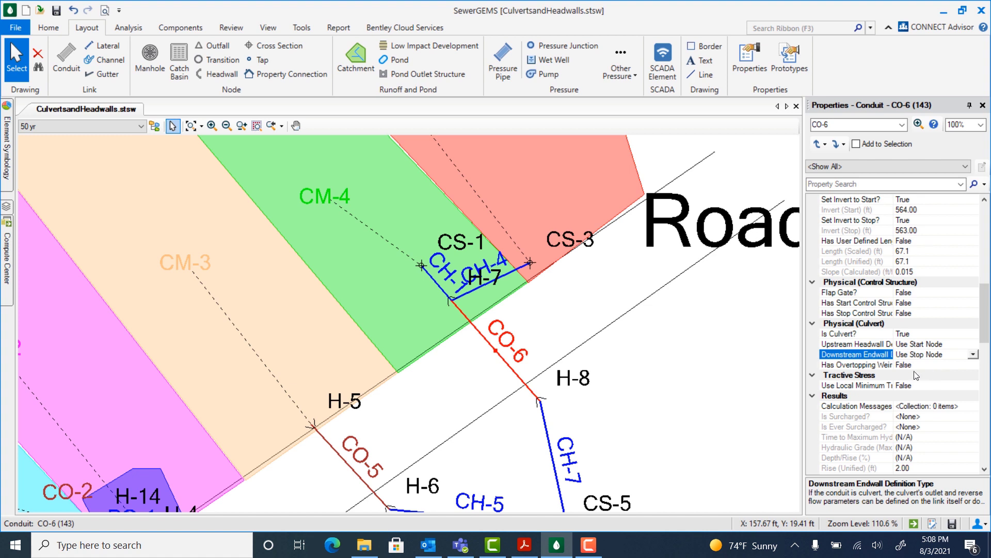
Assign the Concrete - Square edge inlet description to headwall H-7.
click(451, 301)
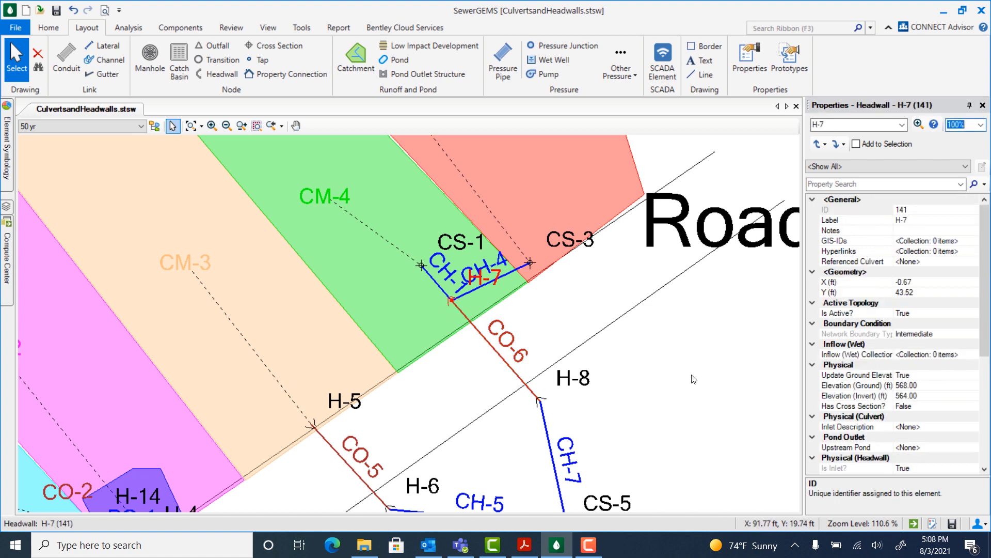
scroll(915, 401, down, 1)
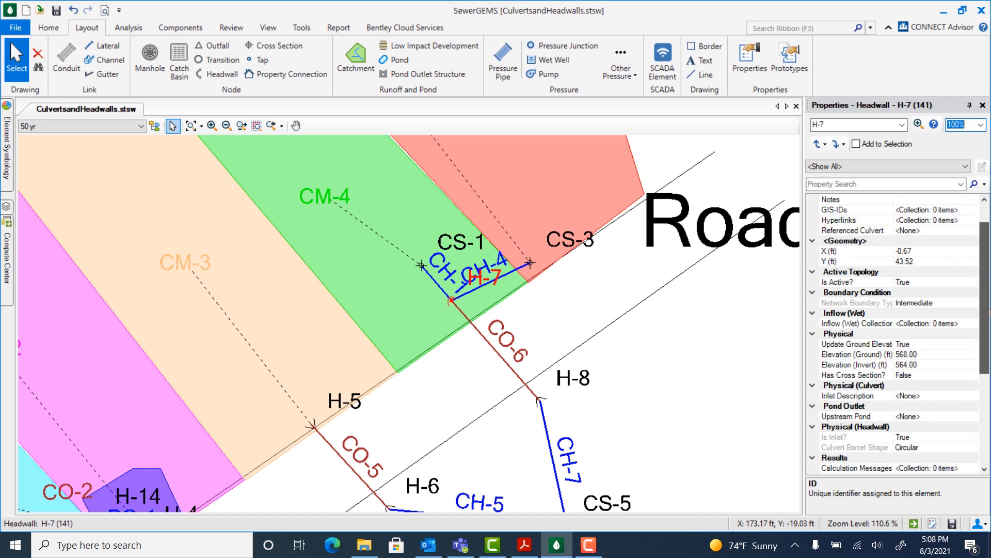
click(905, 398)
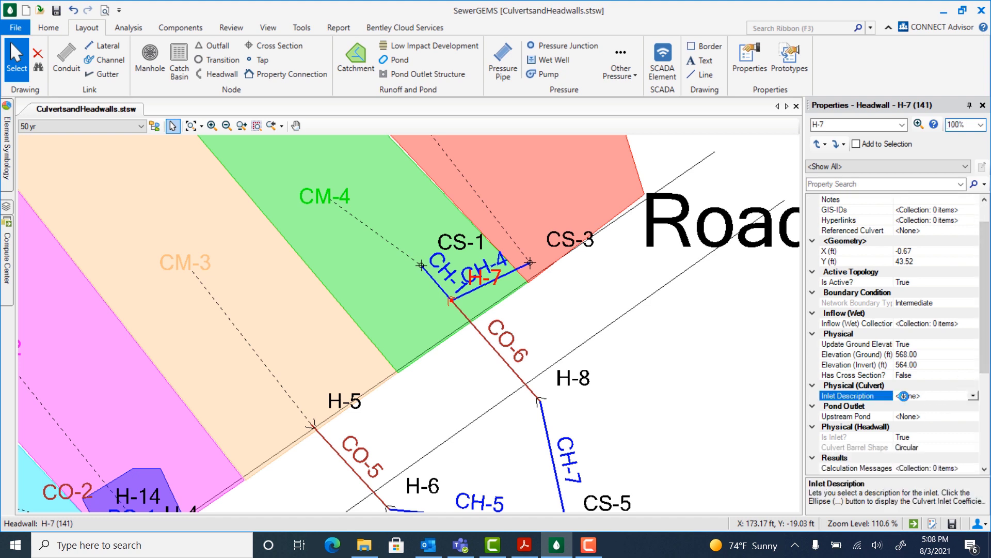
click(972, 395)
click(918, 424)
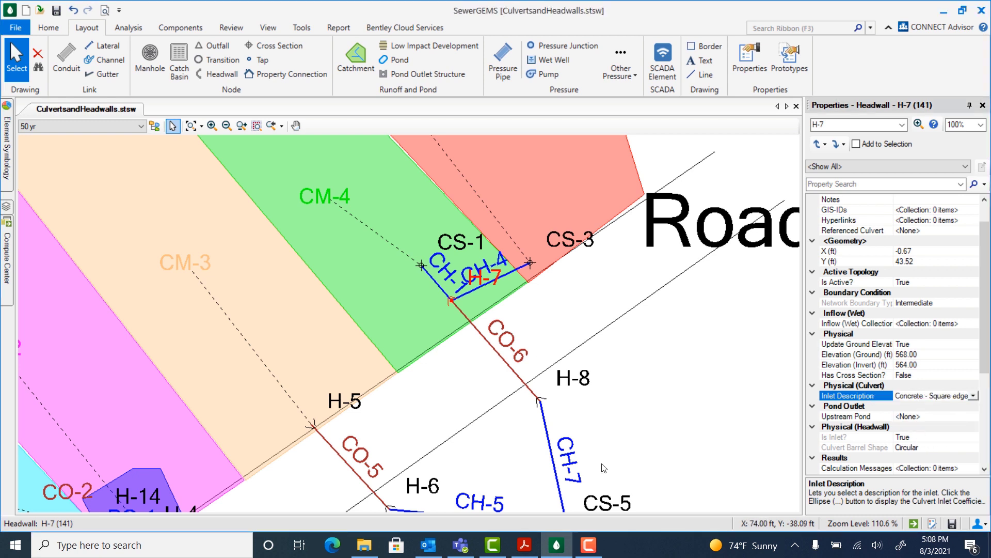
Assign the Concrete - Square edge inlet description to headwall H-8 and deselect it.
click(540, 402)
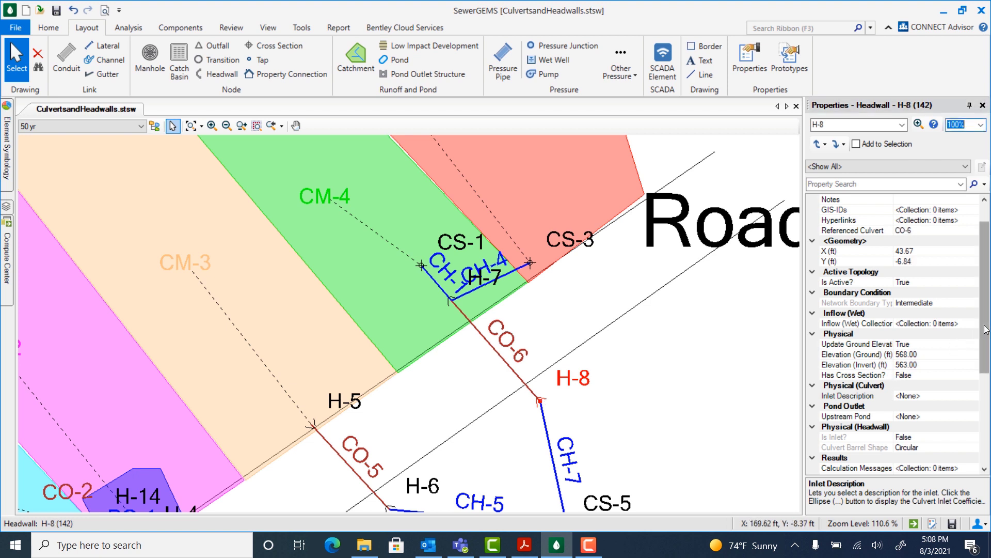
drag(984, 330, 984, 348)
click(915, 365)
click(973, 364)
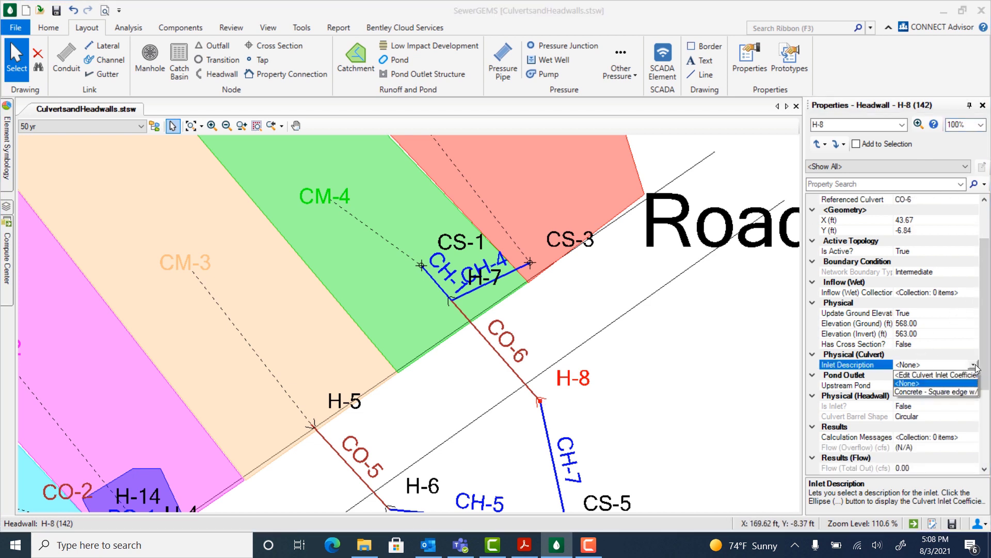
click(930, 391)
click(663, 367)
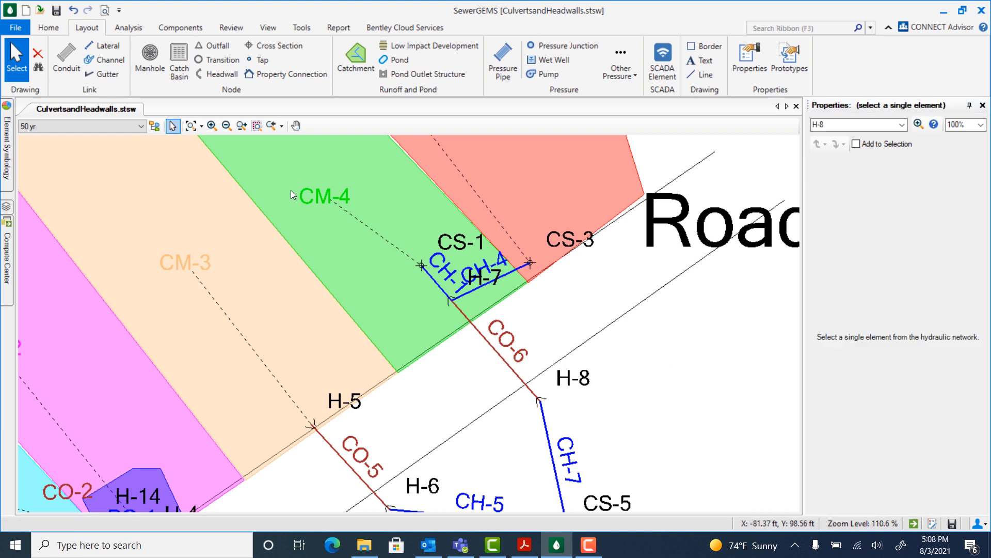
Make 10 Yr the current scenario, compute it and close the calculation summary.
click(190, 126)
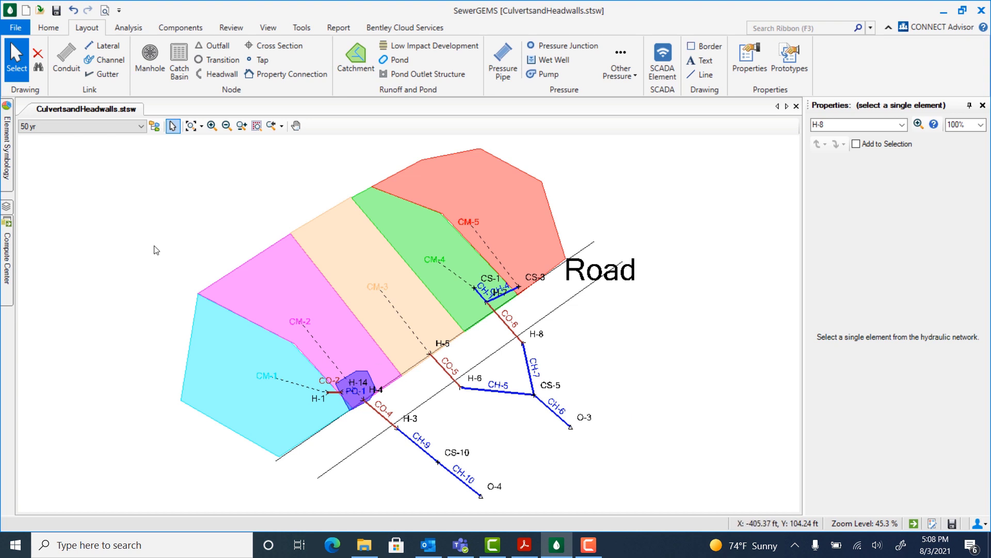
click(100, 133)
click(41, 140)
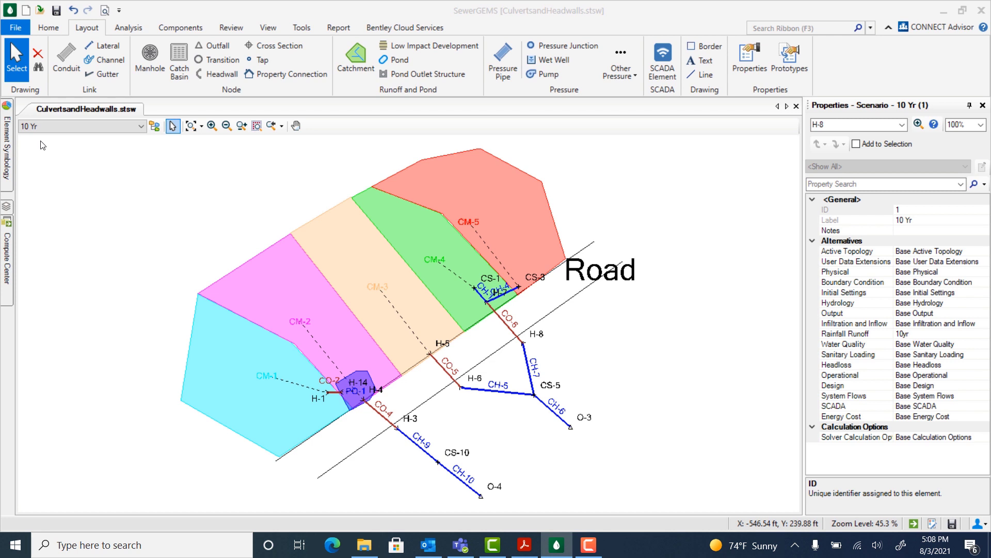
click(129, 28)
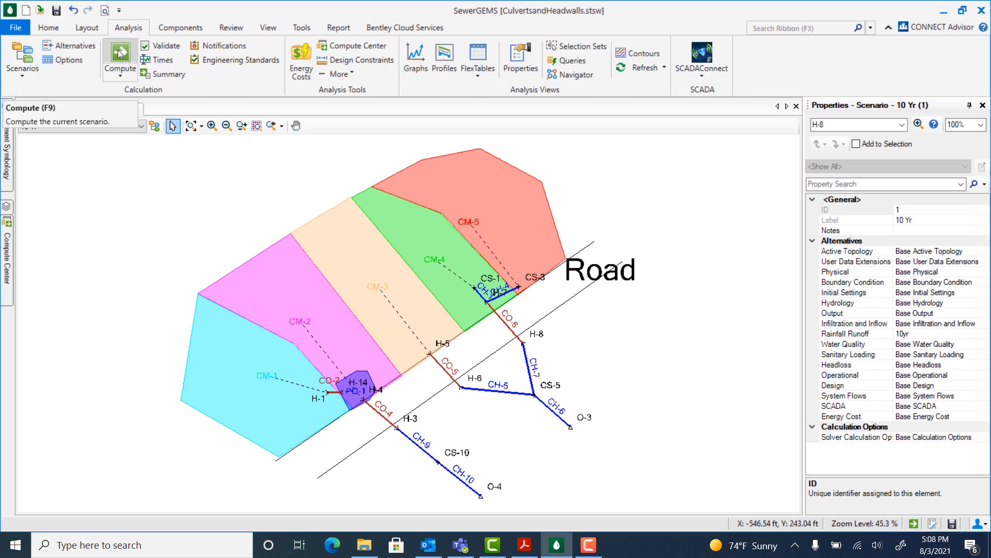
click(120, 52)
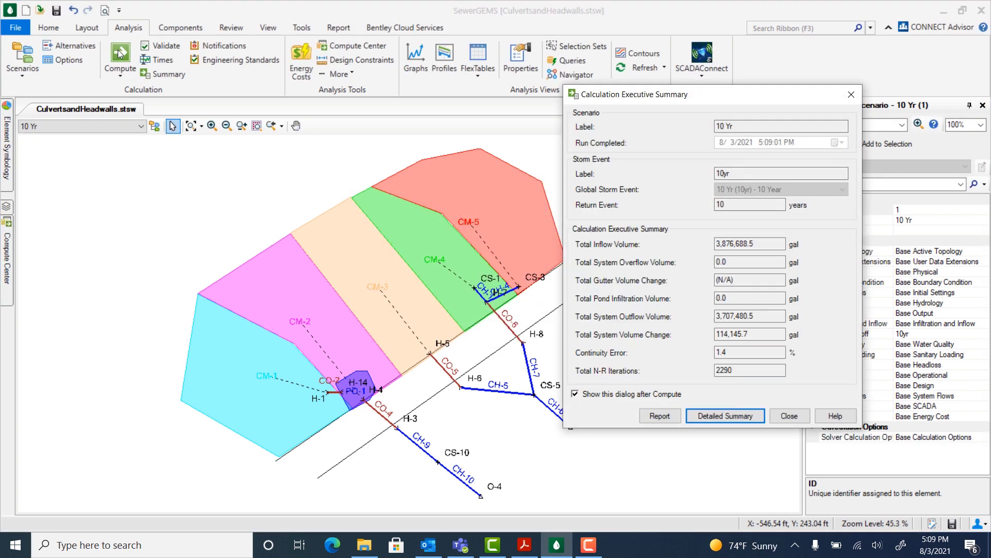
click(787, 415)
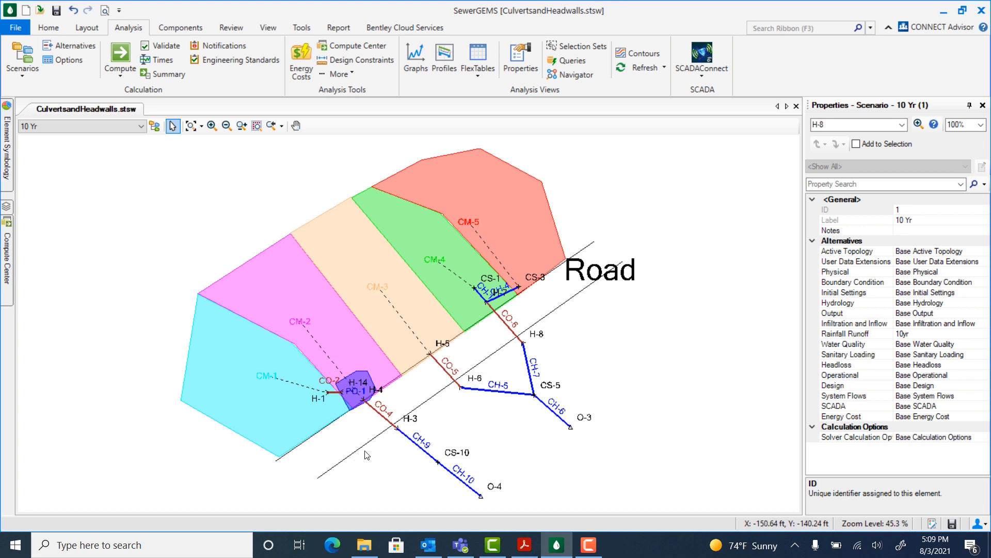
Graph Depth/Rise for culverts CO-4, CO-5 and CO-6 in the 10 Yr scenario, then close the graph.
click(380, 415)
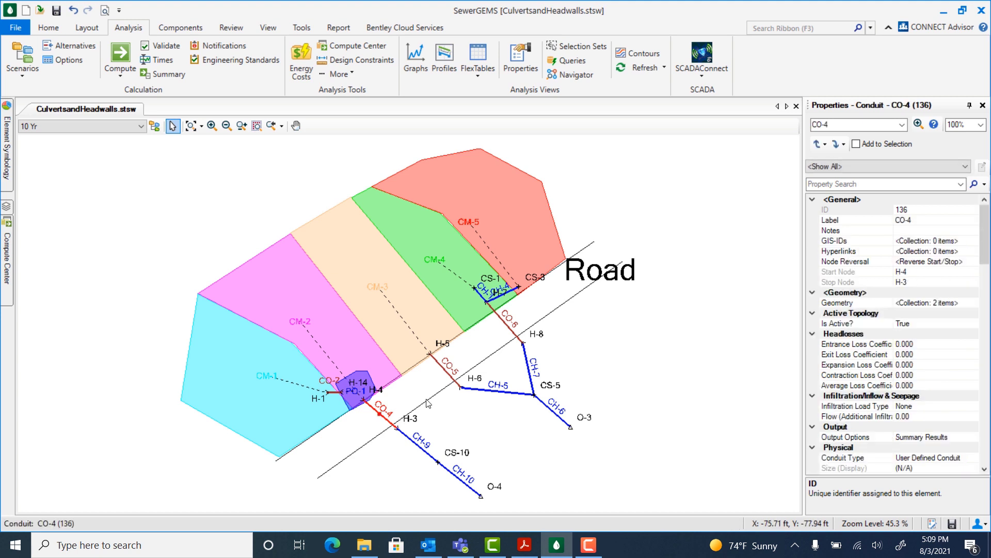
ctrl+click(448, 371)
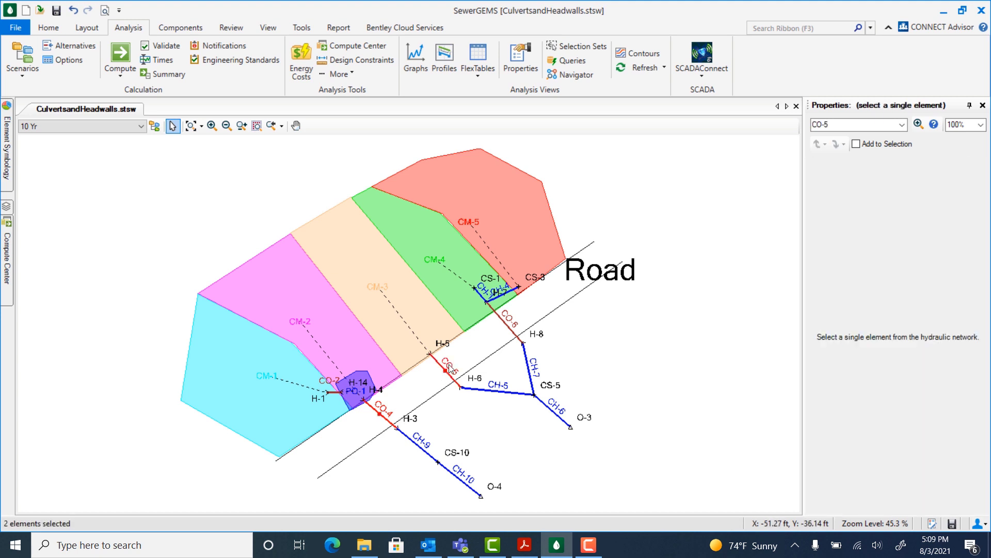
right_click(505, 322)
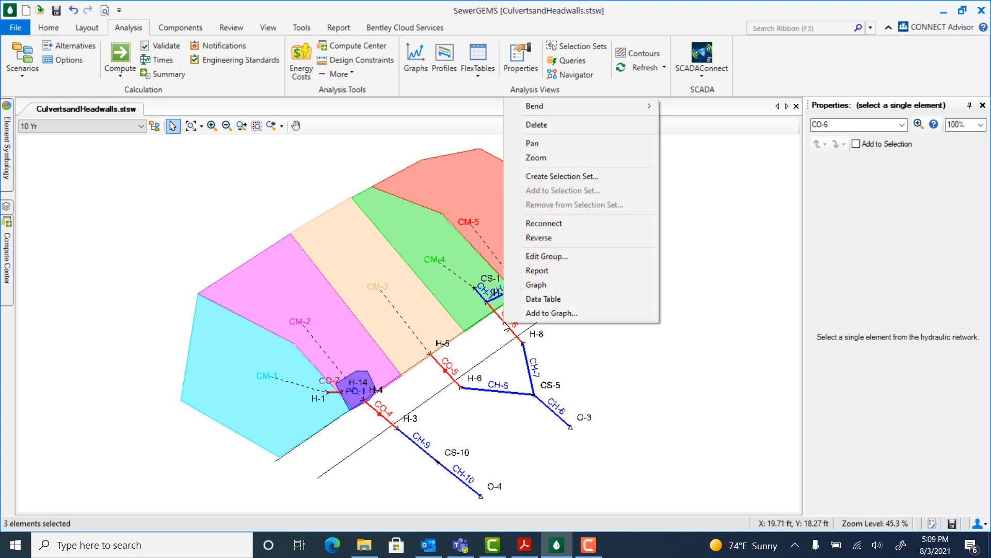
click(543, 286)
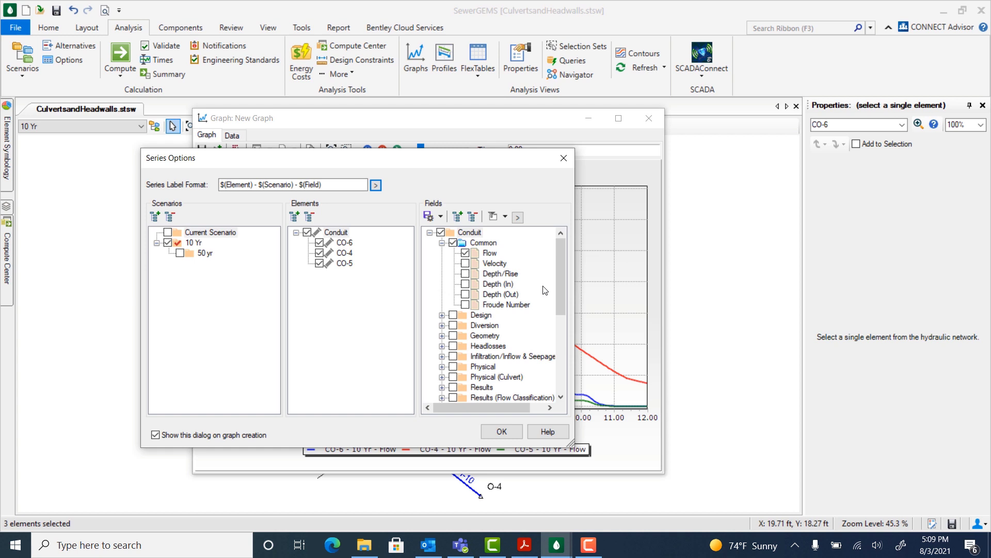
click(466, 275)
click(502, 432)
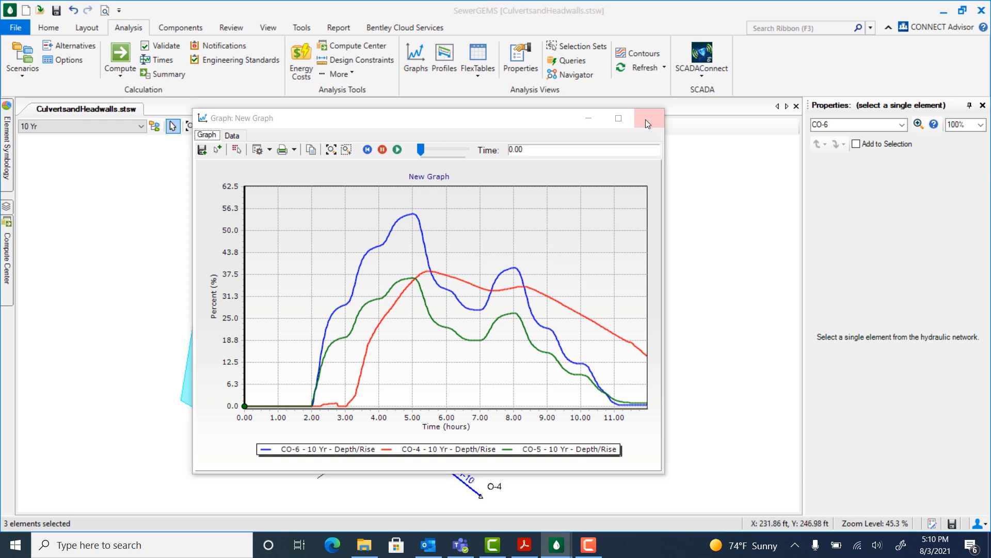
click(649, 118)
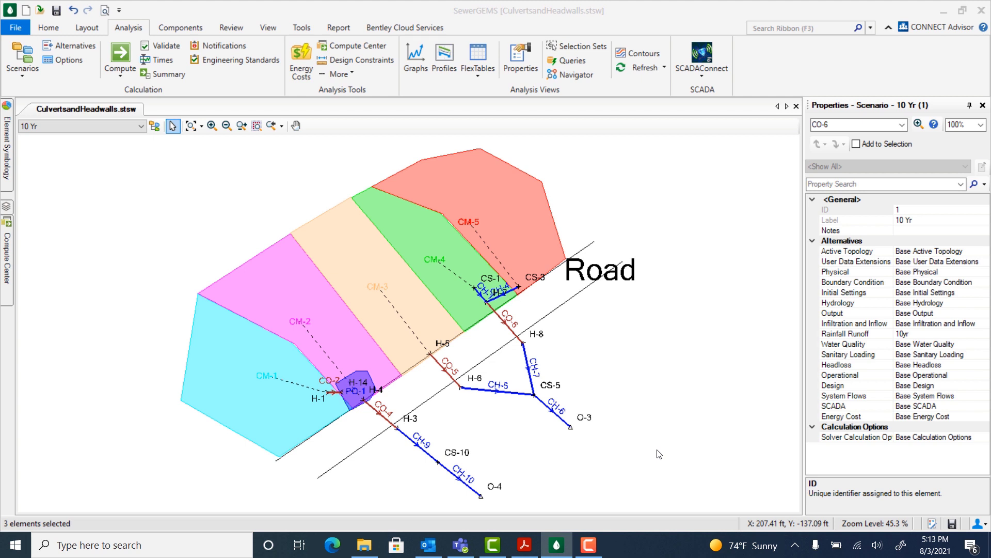
Graph only Depth (In) for culverts CO-4, CO-5 and CO-6 in the 10 Yr scenario, then close the graph.
click(389, 420)
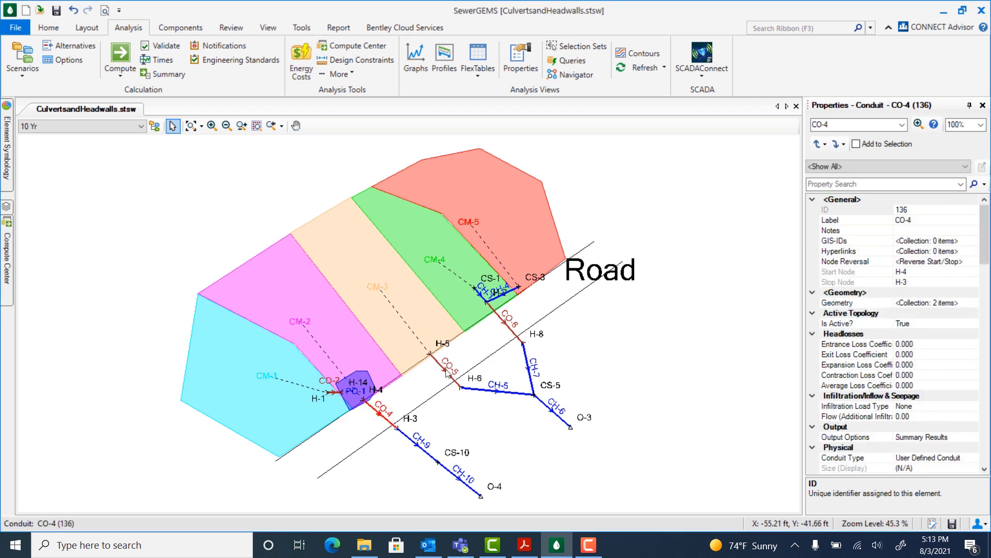
ctrl+click(451, 375)
ctrl+click(512, 329)
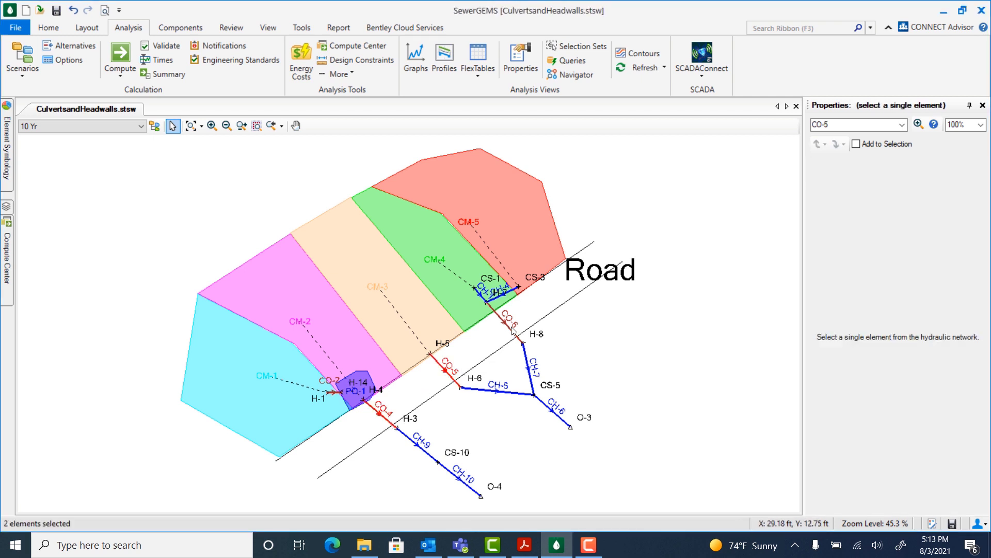
right_click(513, 328)
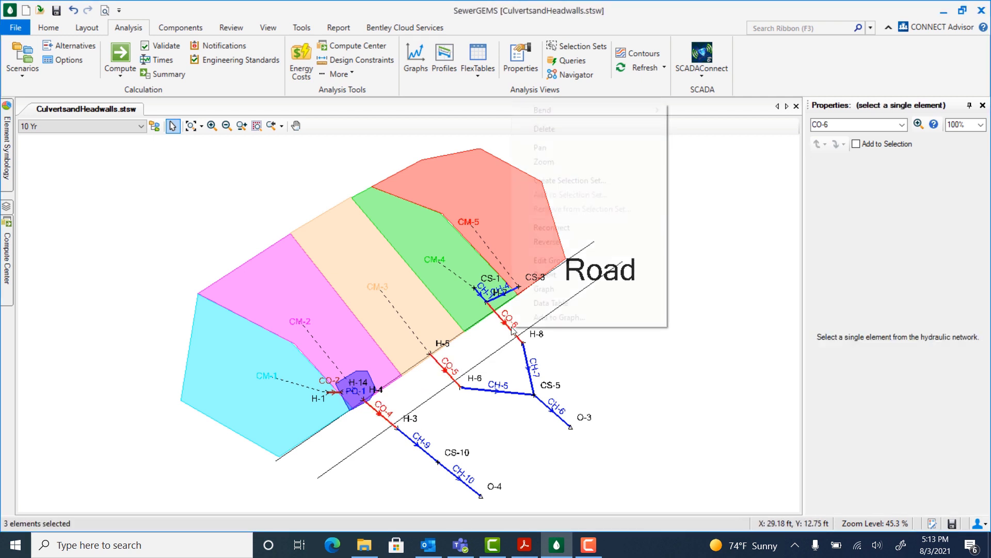
click(544, 289)
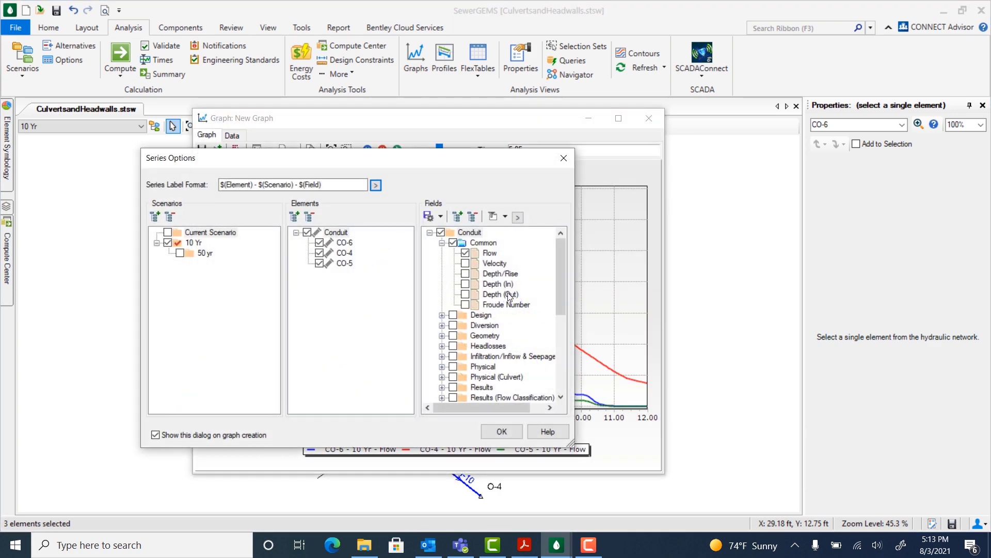
click(466, 253)
click(465, 284)
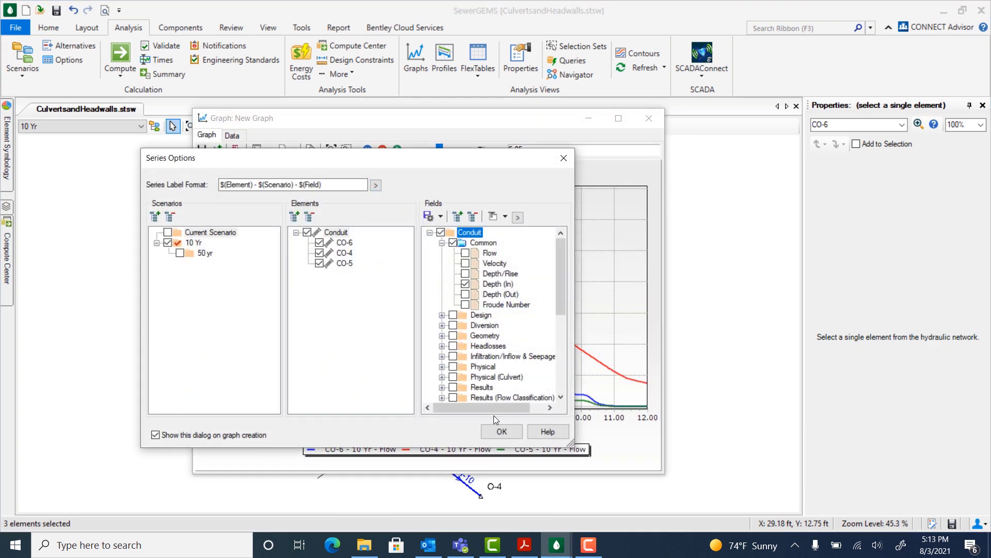
click(502, 431)
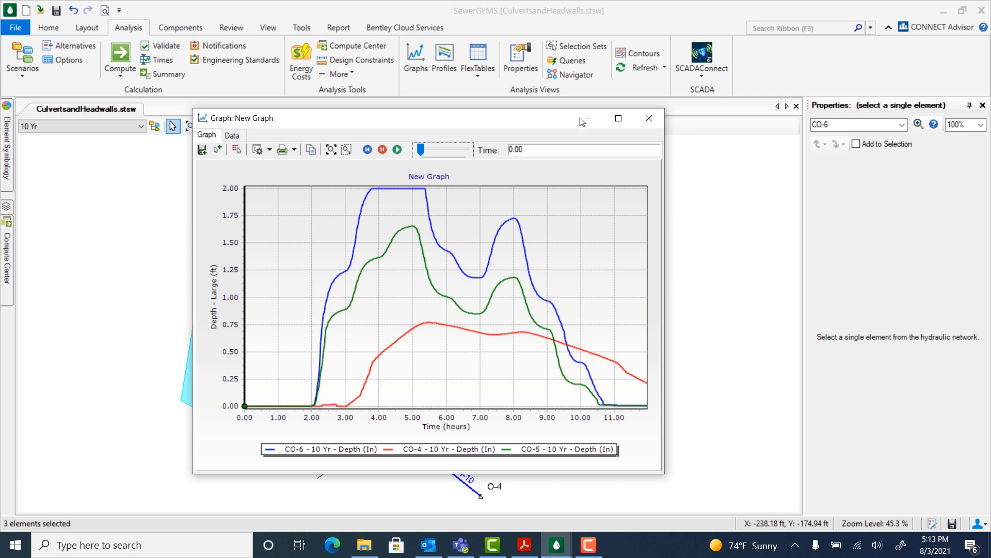
click(649, 117)
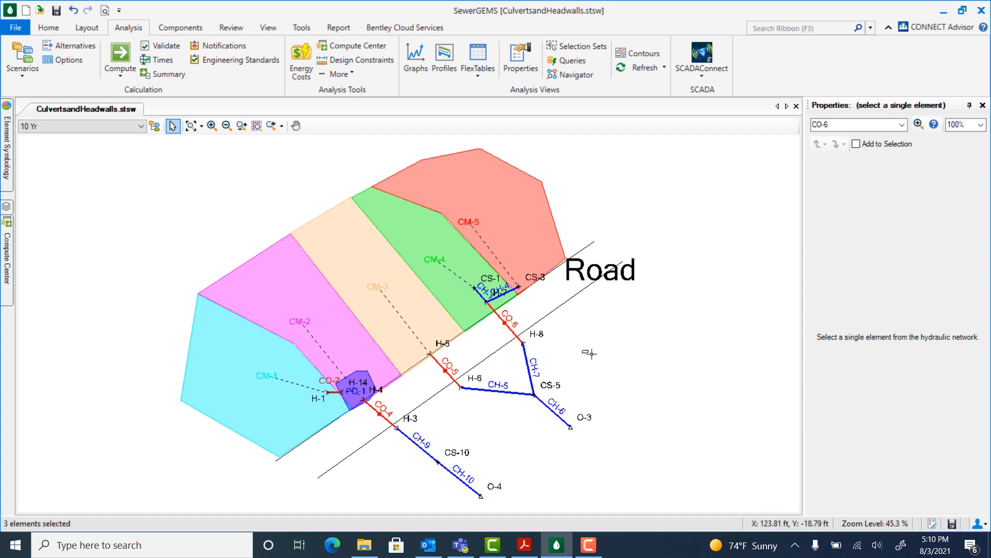
Clear the culvert selection and create a new profile in the profile manager.
click(609, 364)
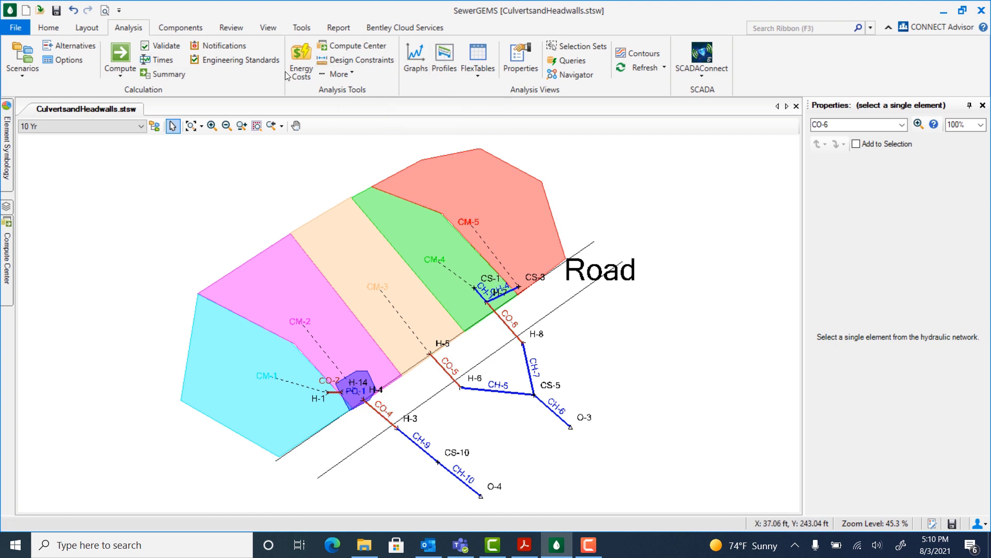
click(271, 28)
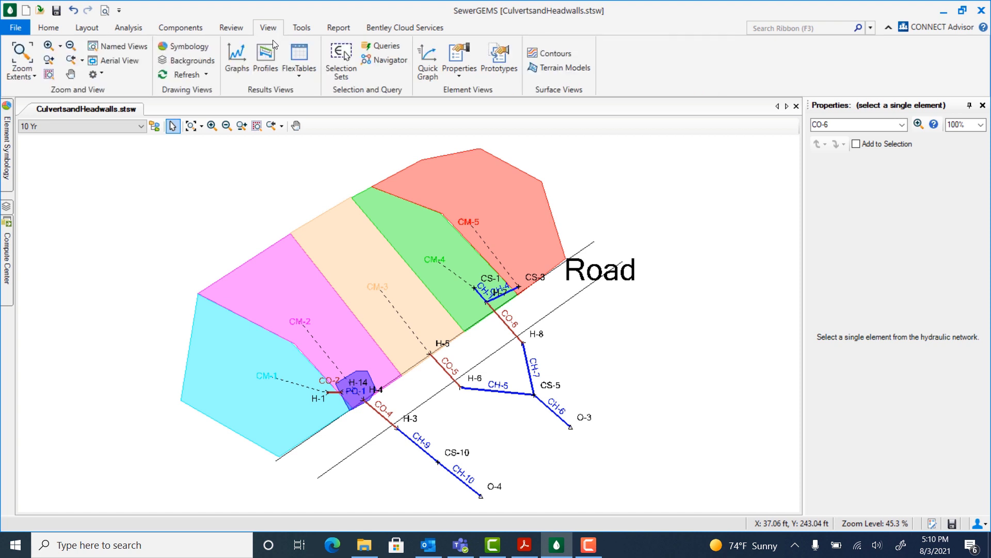
click(264, 57)
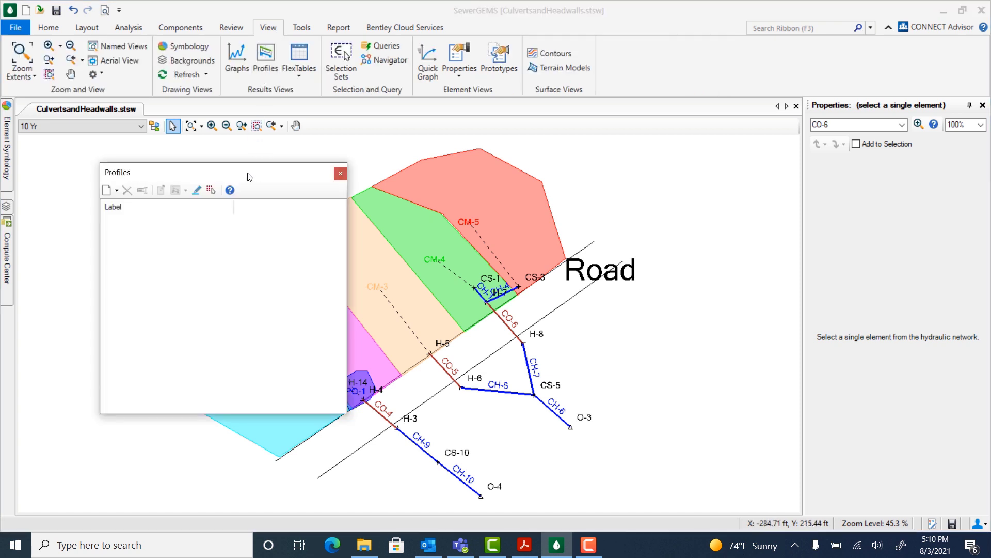
drag(236, 165, 208, 148)
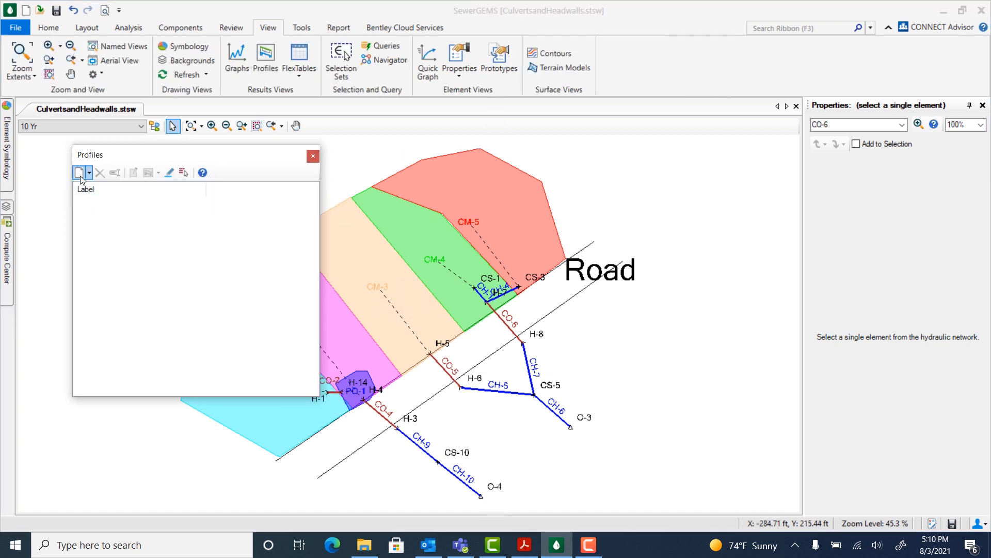
click(79, 173)
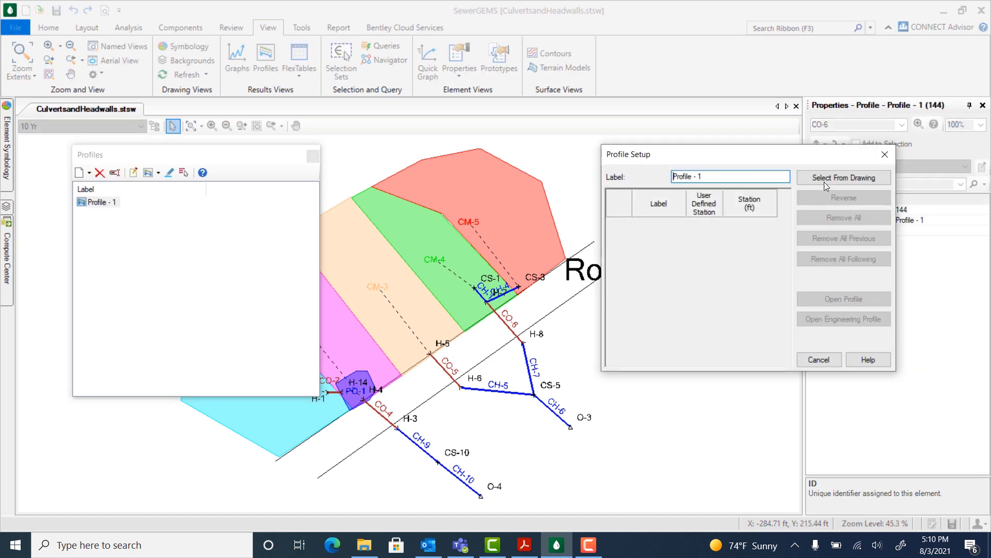
Set the profile path from the drawing, running from CS-3 through culvert CO-6 to outfall O-3.
click(826, 177)
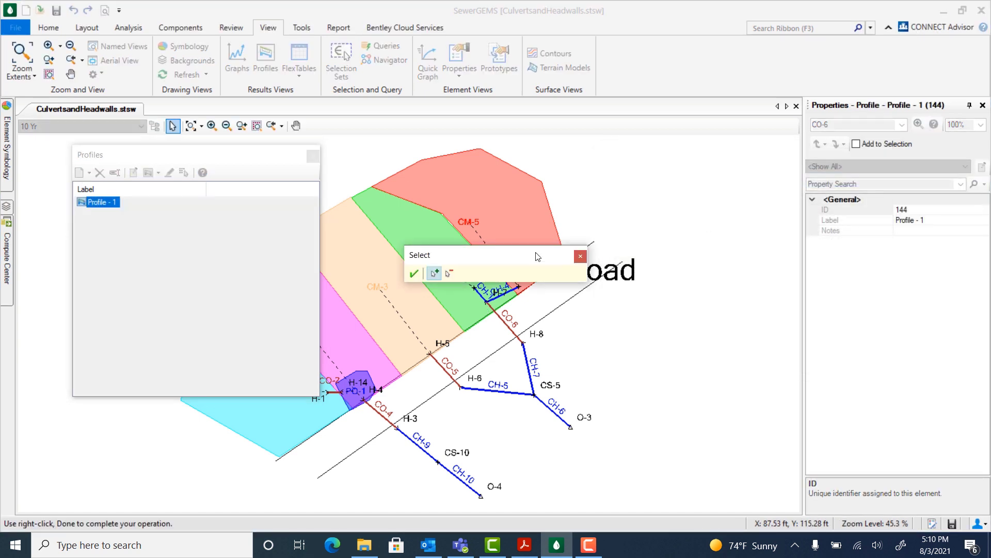
mouse_move(529, 259)
mouse_down()
mouse_move(571, 219)
mouse_move(595, 220)
mouse_up()
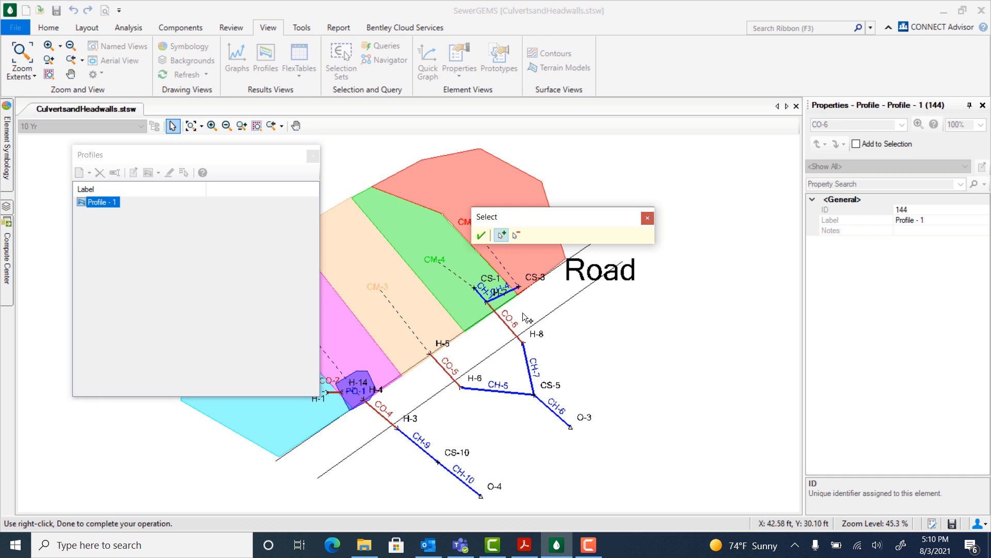
scroll(523, 314, up, 1)
scroll(522, 312, up, 1)
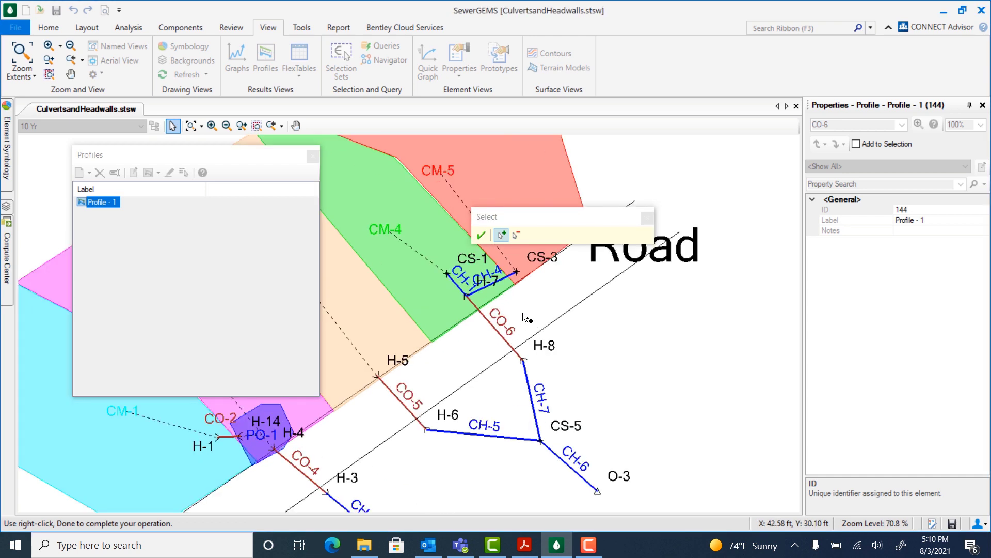
click(517, 272)
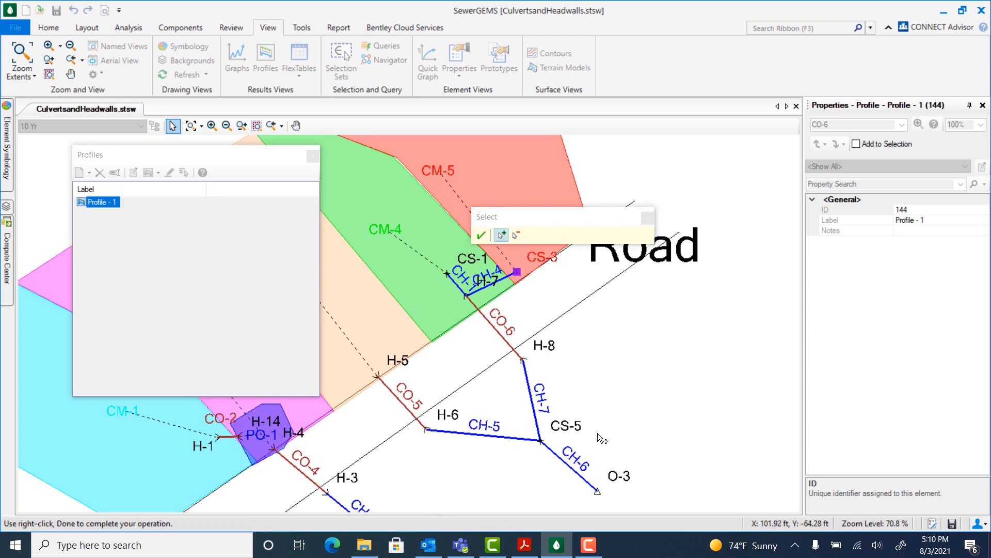
click(597, 492)
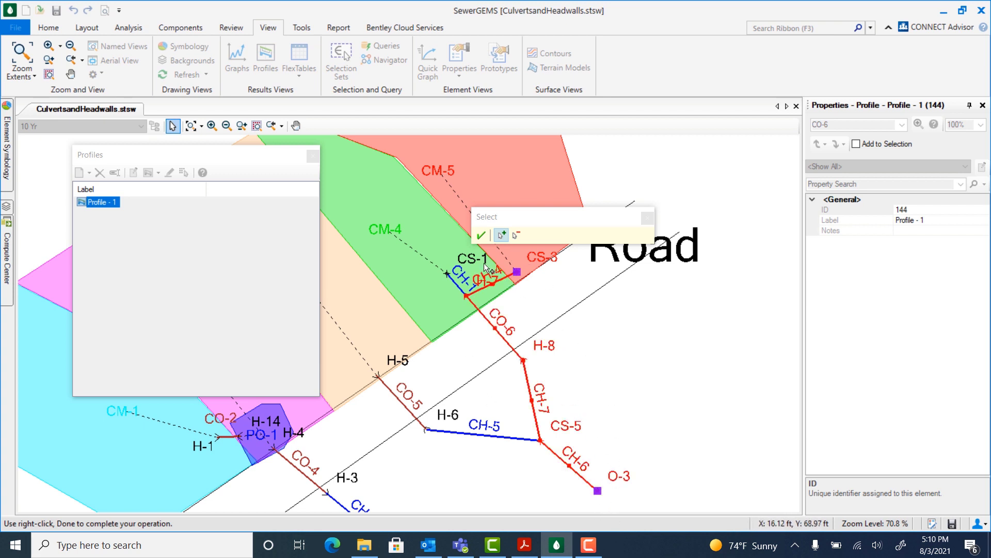
click(481, 236)
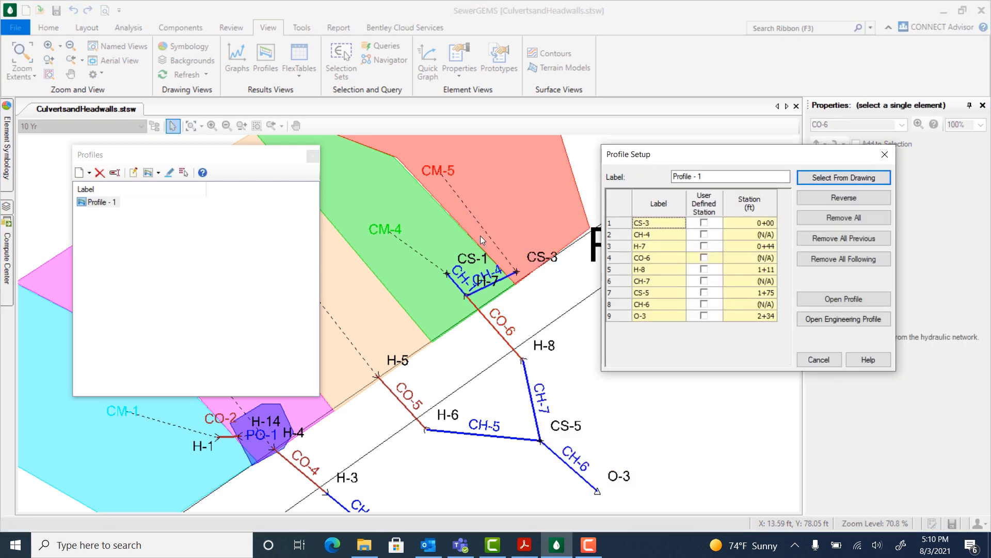
Open Profile - 1 for the 10 Yr scenario, advance it to time 5.05, then close the profile and the profile manager.
click(853, 300)
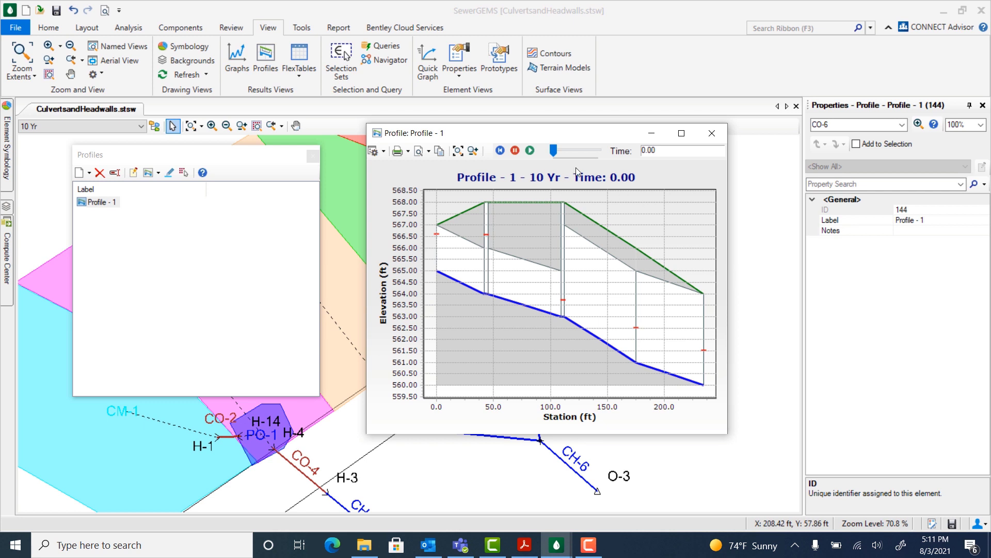
drag(553, 151, 571, 152)
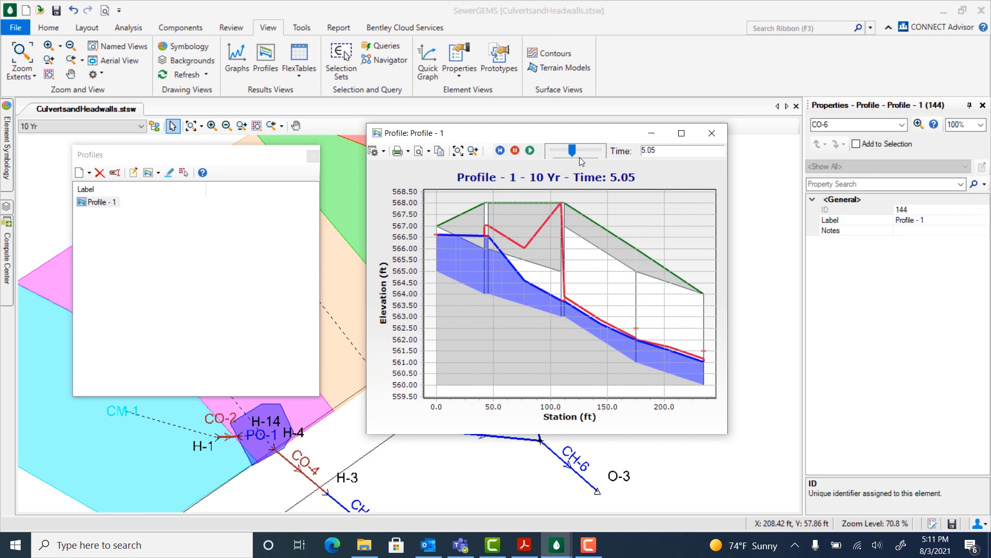
mouse_move(571, 135)
mouse_down()
mouse_move(691, 133)
mouse_move(788, 157)
mouse_move(666, 163)
mouse_up()
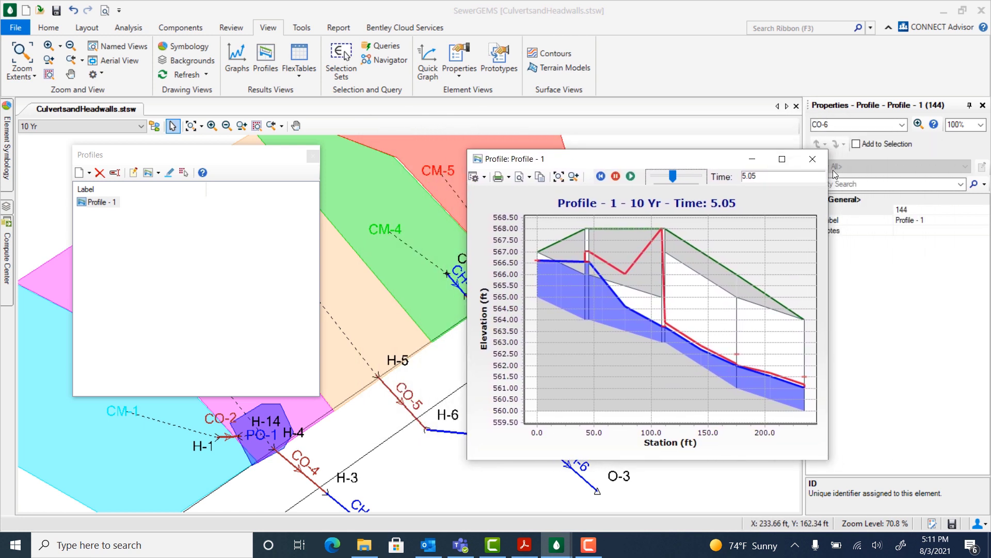
click(814, 158)
click(312, 156)
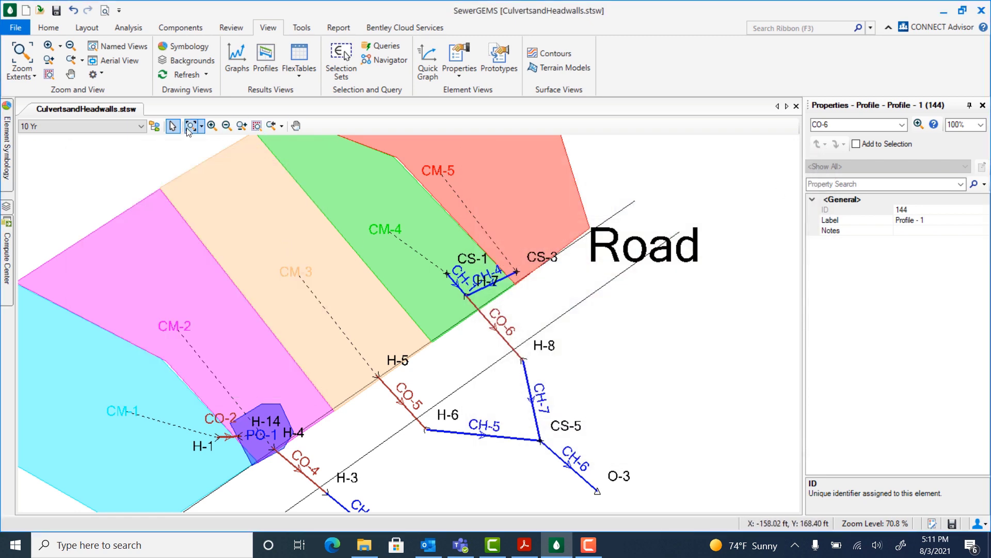
Make 50 yr the current scenario, compute it and close the calculation summary.
click(190, 126)
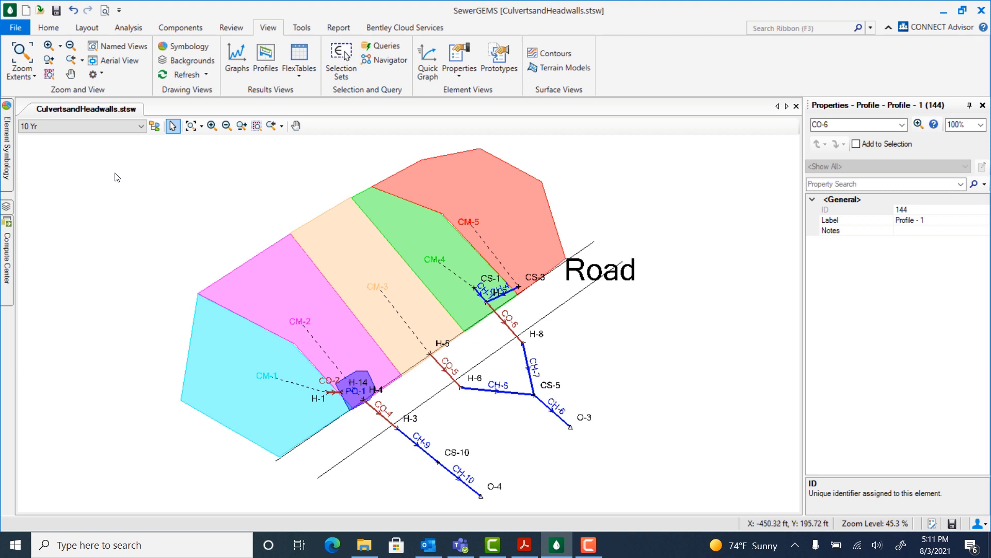
click(128, 129)
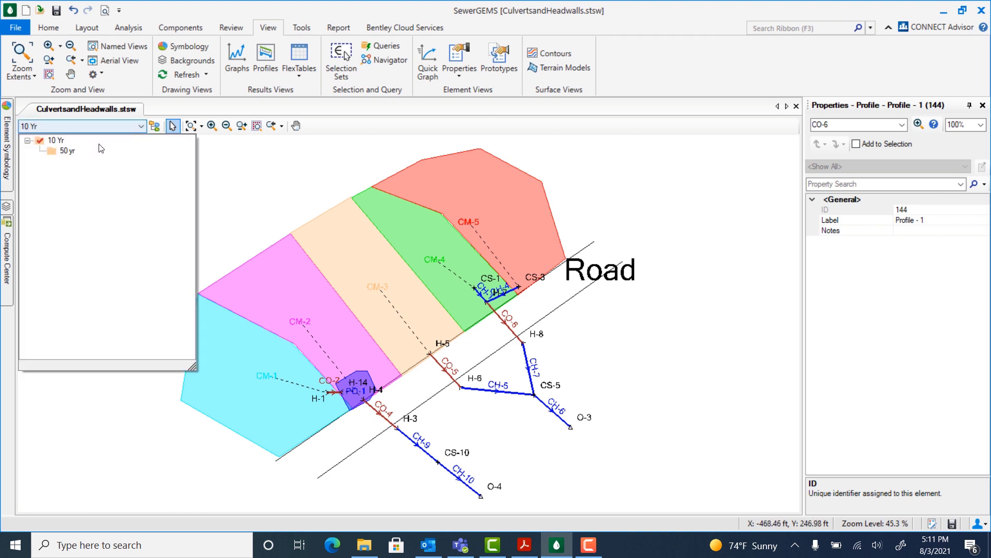
click(57, 152)
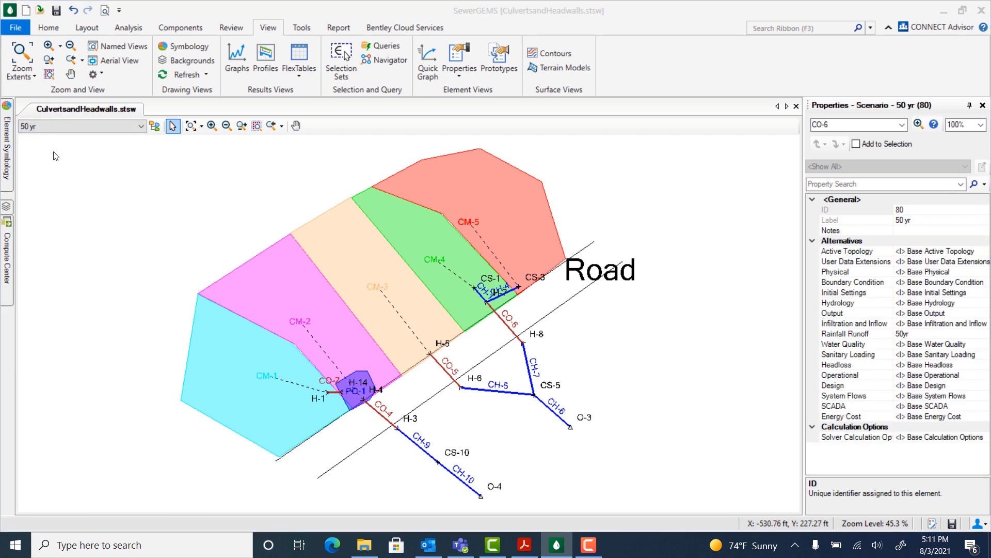
click(133, 27)
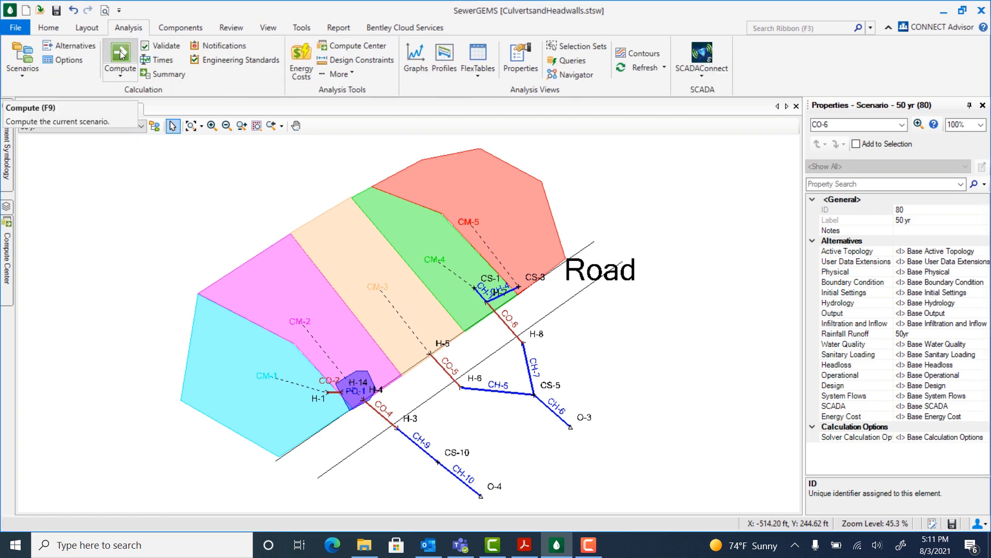
click(120, 54)
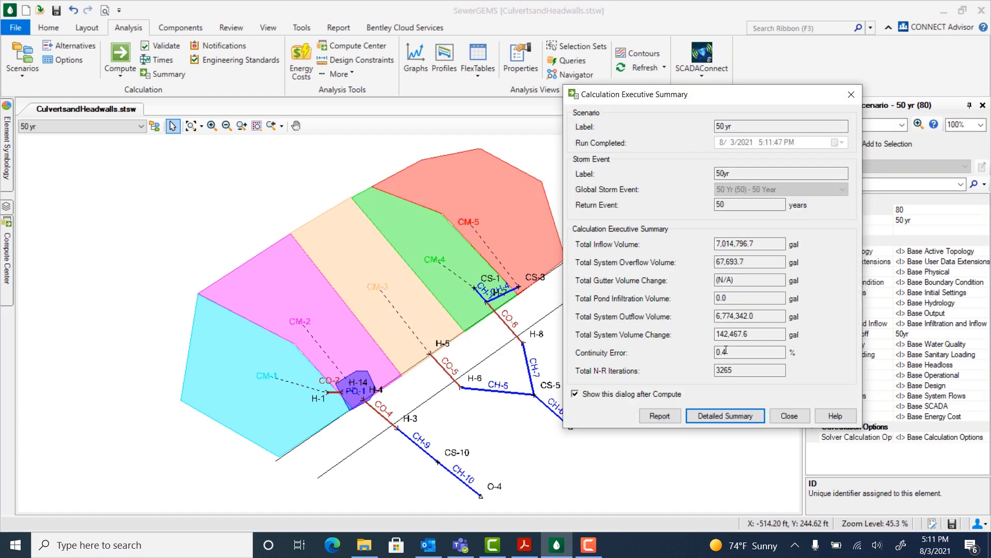
click(786, 417)
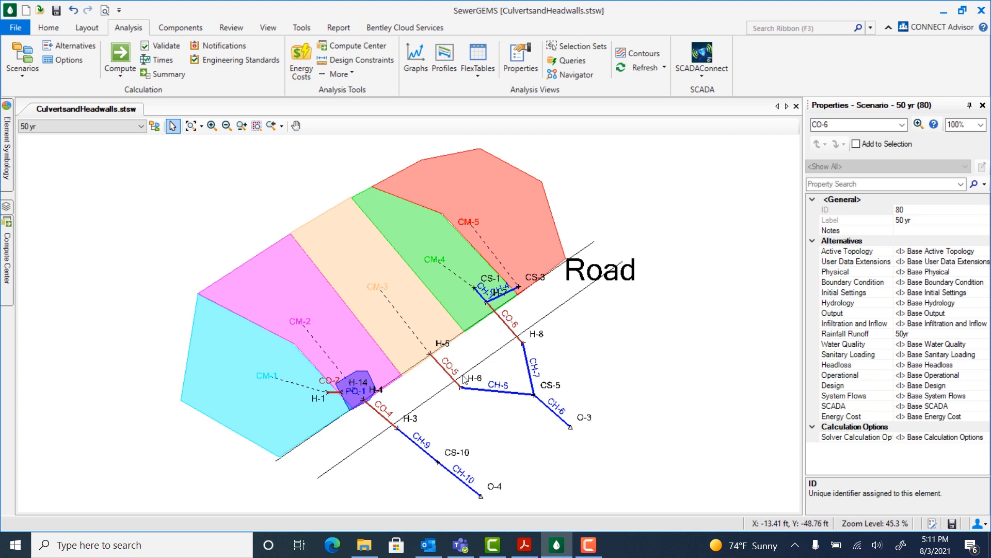
Graph Flow, Depth/Rise and Depth (In) for culverts CO-4, CO-5 and CO-6 in the 50 yr scenario, then close the graph.
click(380, 413)
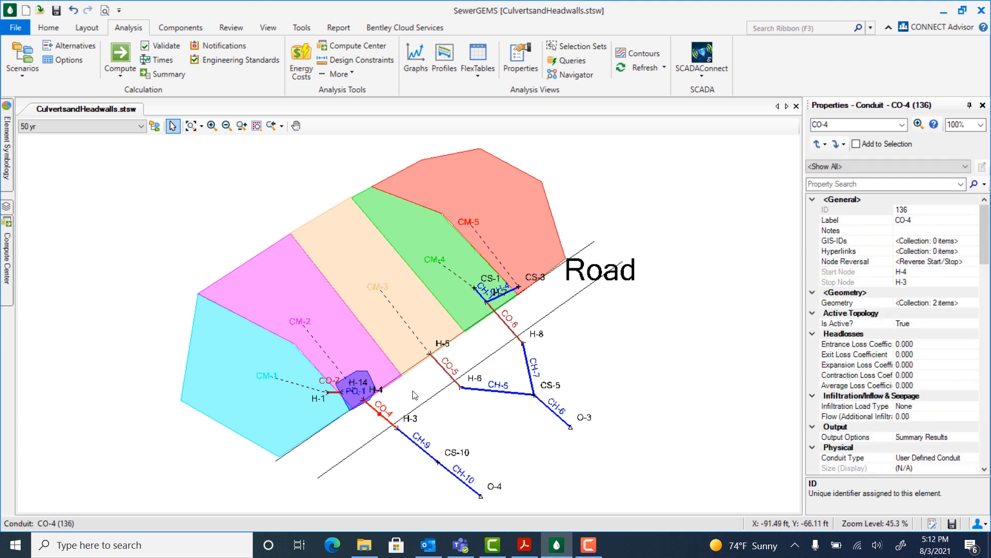
right_click(505, 320)
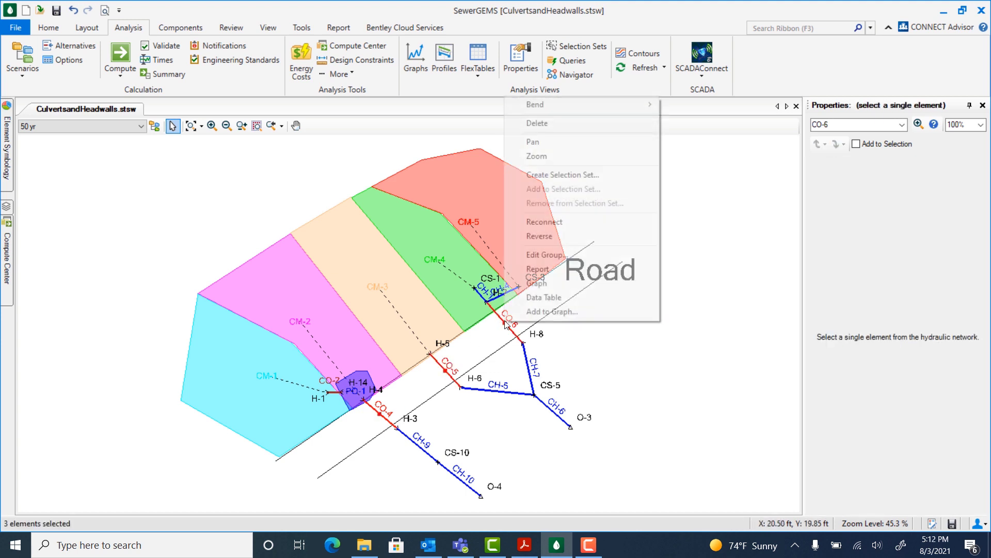
click(536, 283)
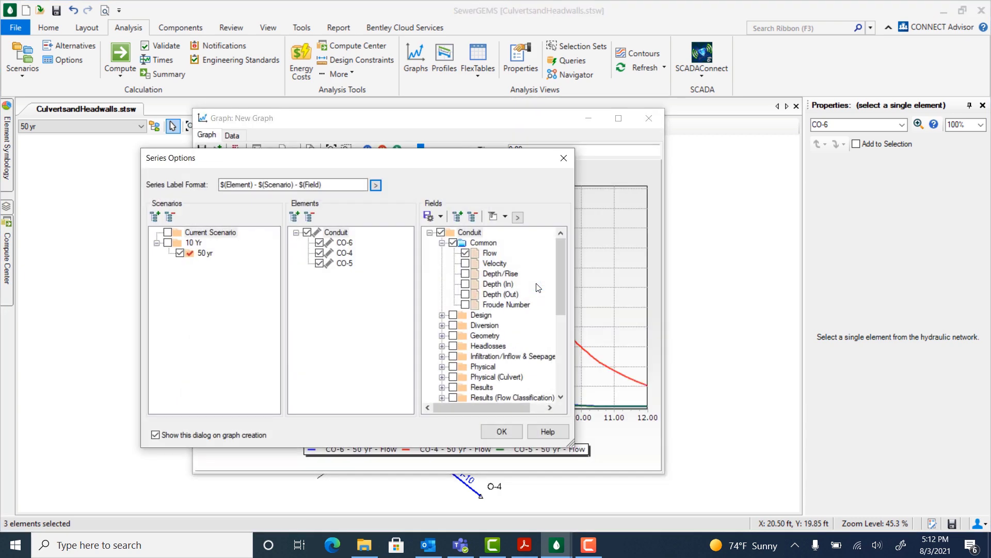
click(465, 274)
click(501, 432)
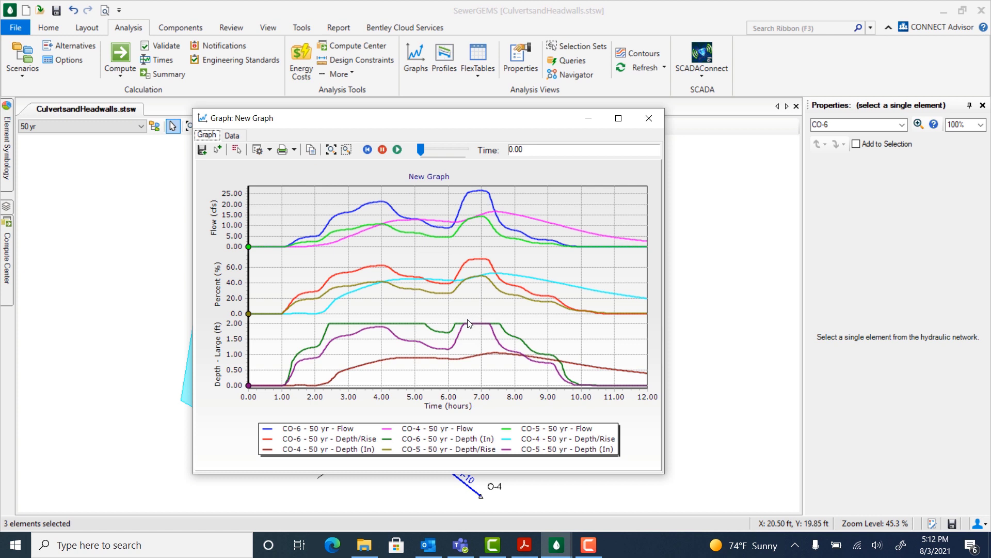
click(649, 118)
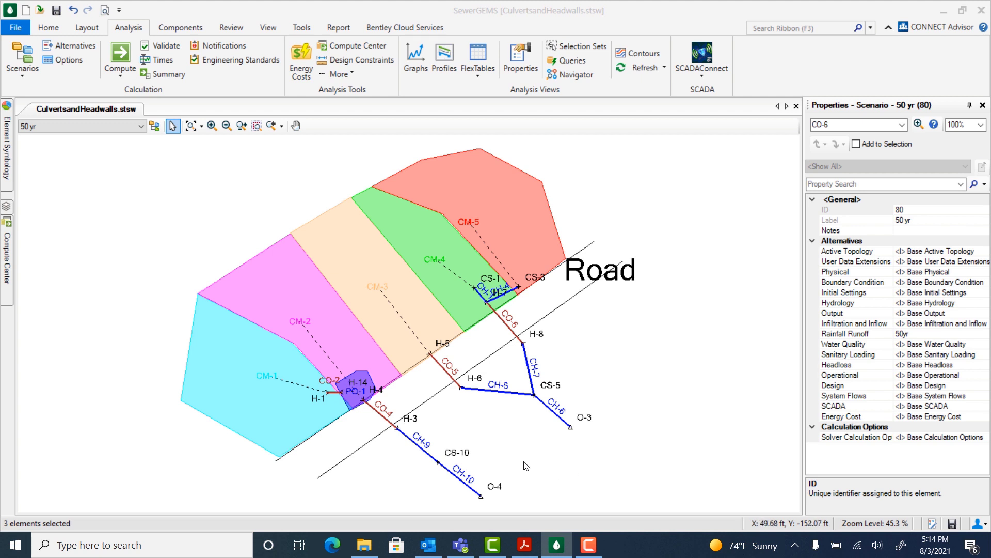
Graph only Depth (In) for culverts CO-4, CO-5 and CO-6 in the 10 Yr scenario and show the graph's tabular data.
click(382, 416)
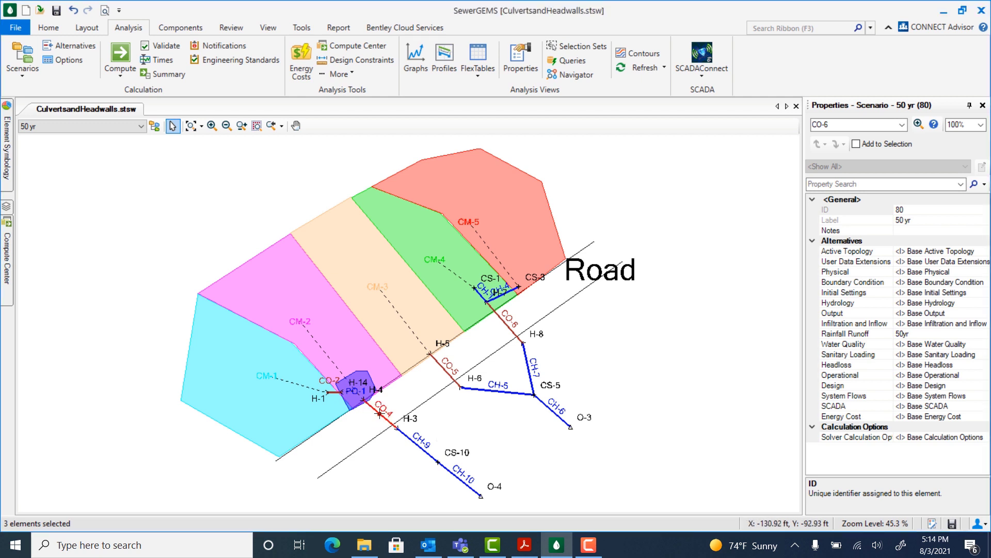
ctrl+click(444, 370)
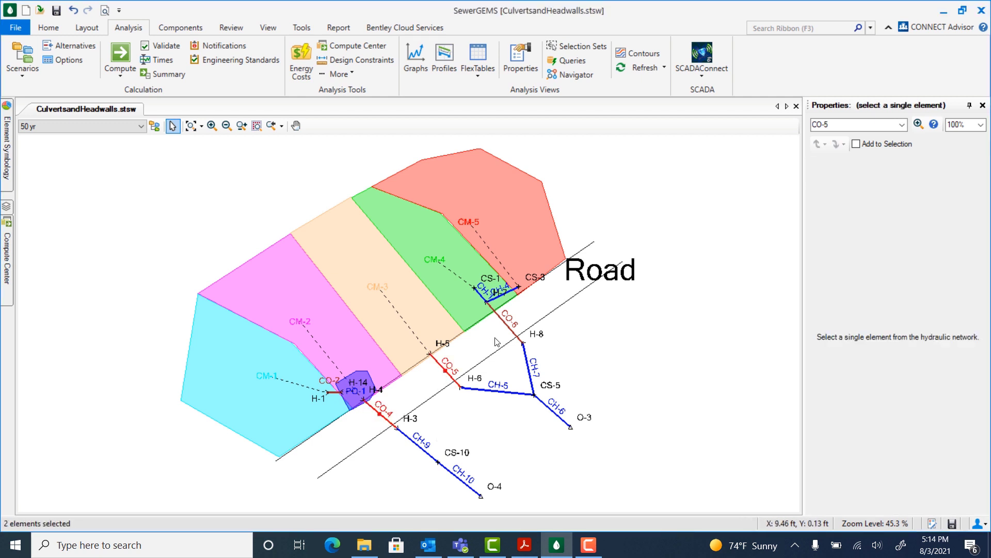
ctrl+click(505, 323)
right_click(505, 323)
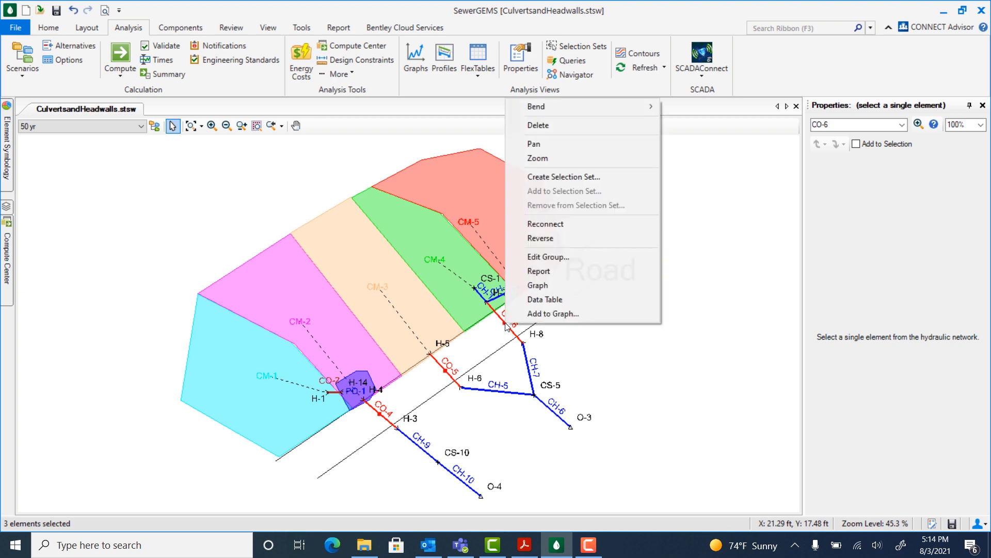
click(538, 284)
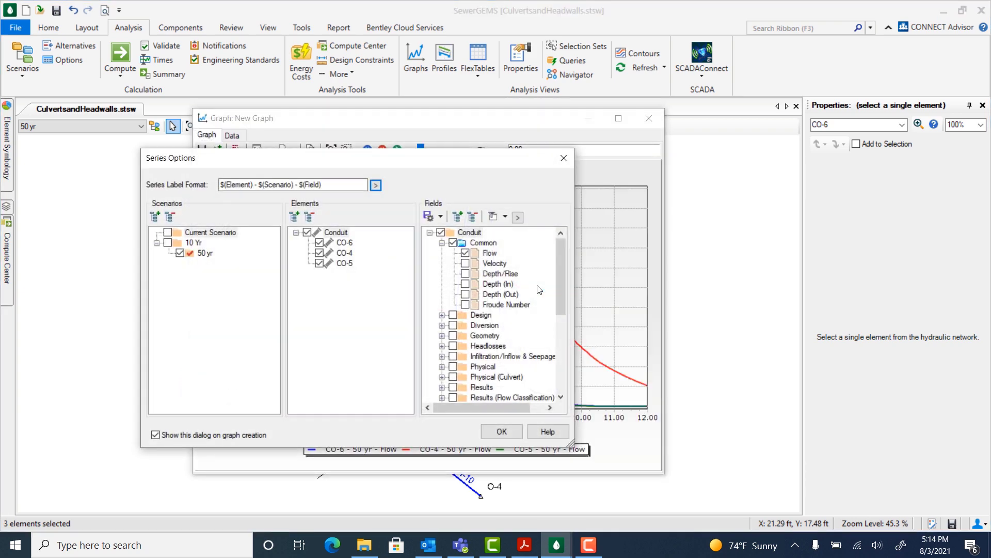
click(168, 242)
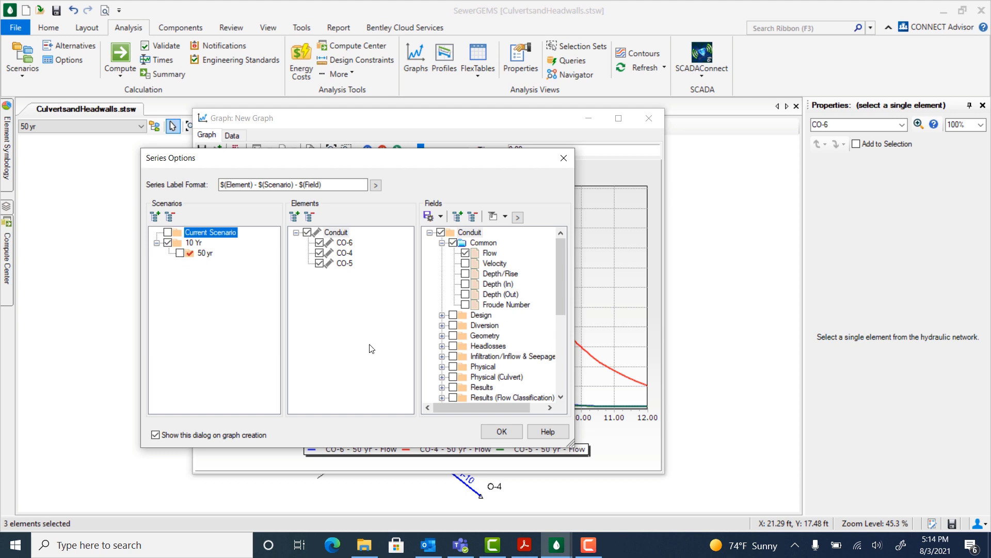
click(466, 284)
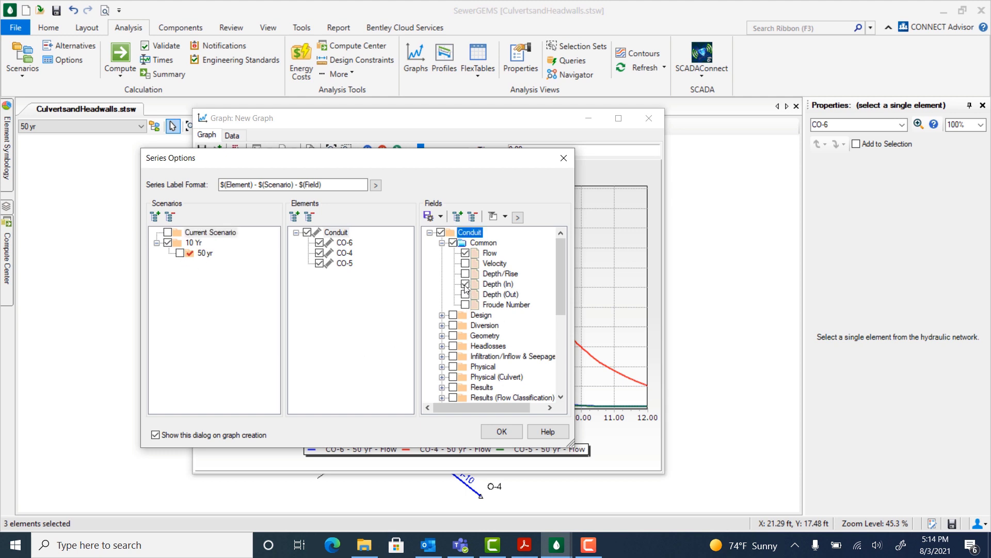
click(465, 253)
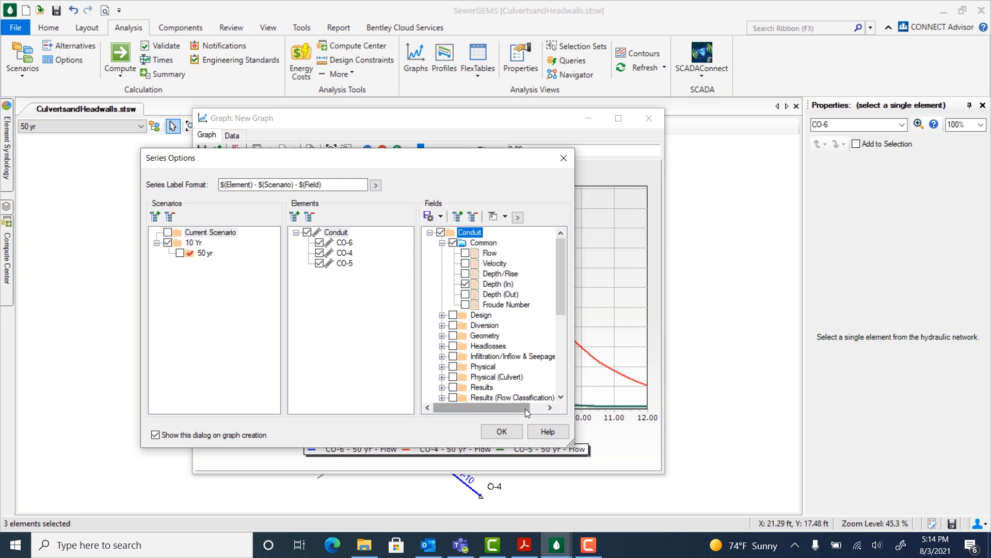
click(505, 432)
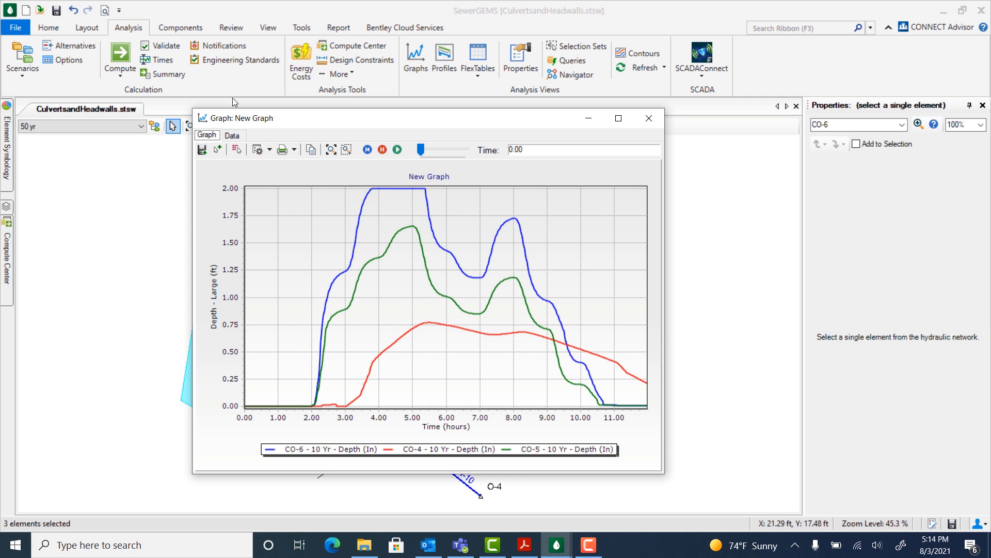
click(233, 136)
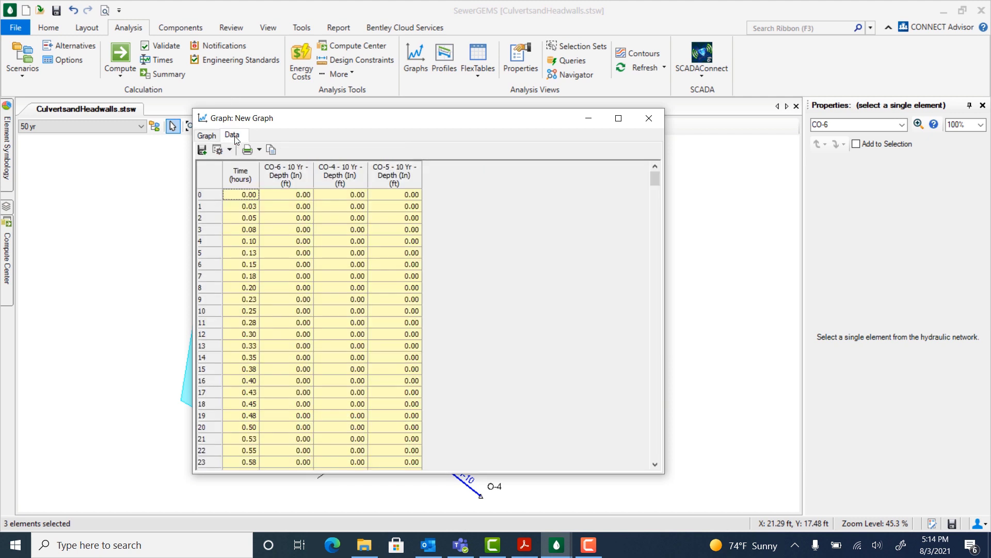
Highlight the 5.00-hour row in the culvert depth data table, then close the graph.
drag(655, 181, 653, 300)
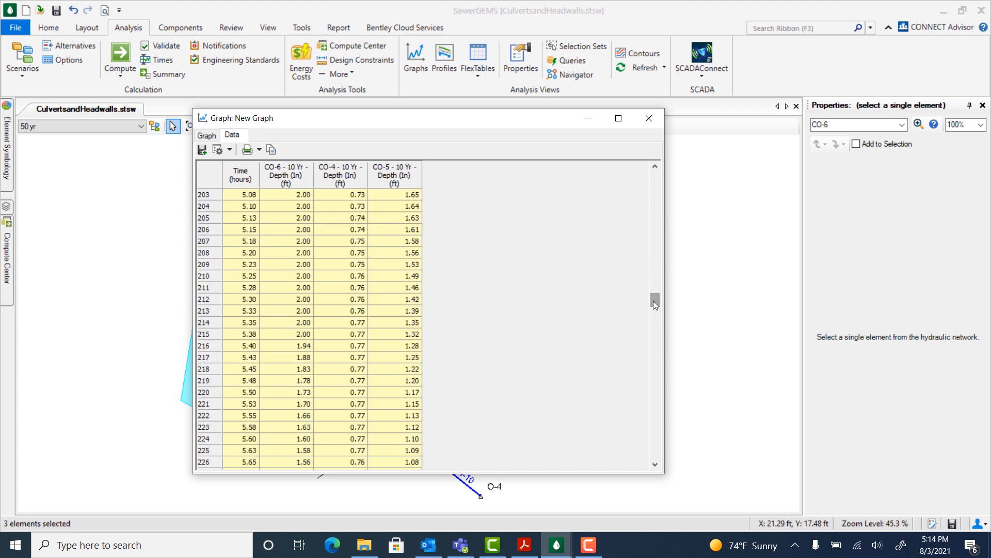
click(654, 166)
click(204, 195)
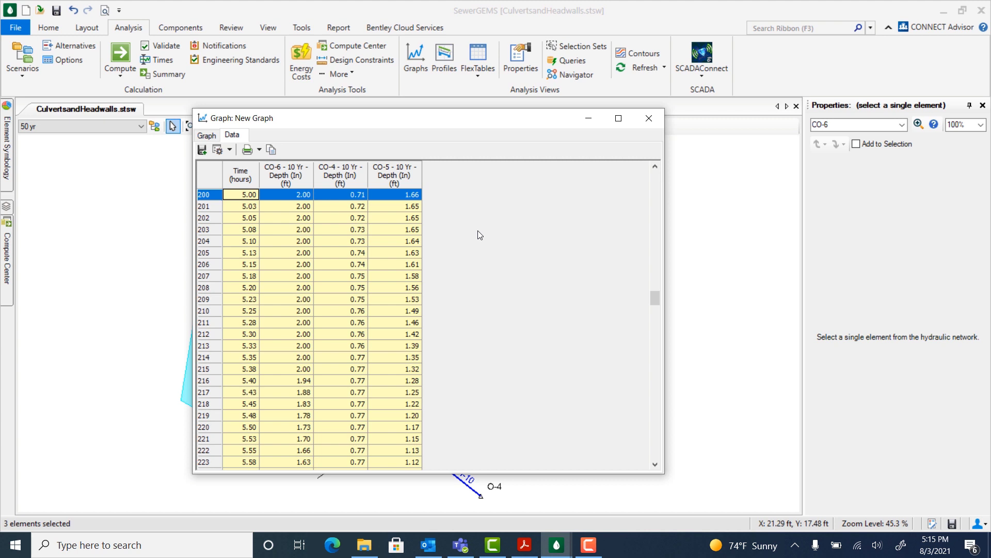
click(649, 119)
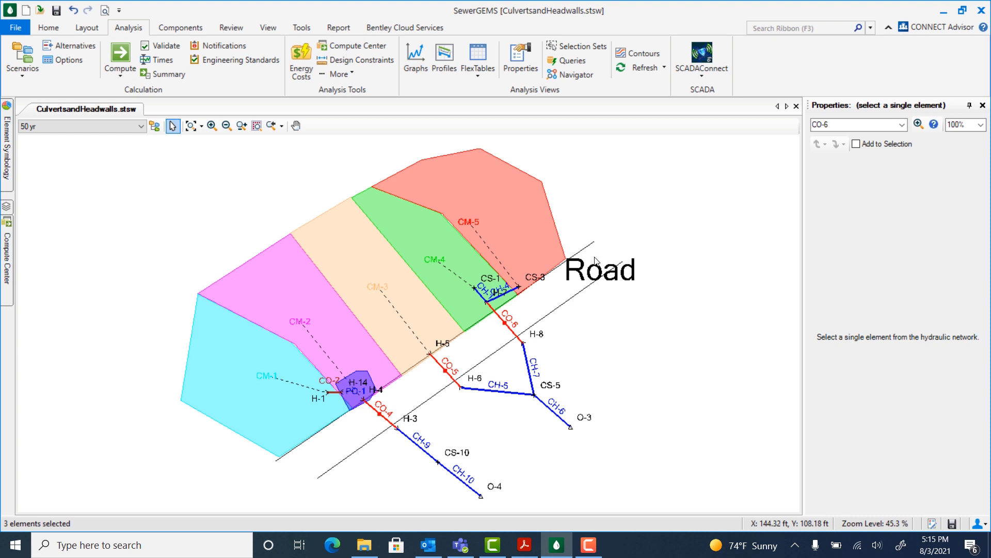
Select headwall H-7 at the upstream end of culvert CO-6 and examine its ground and invert elevations.
scroll(488, 304, up, 3)
click(485, 302)
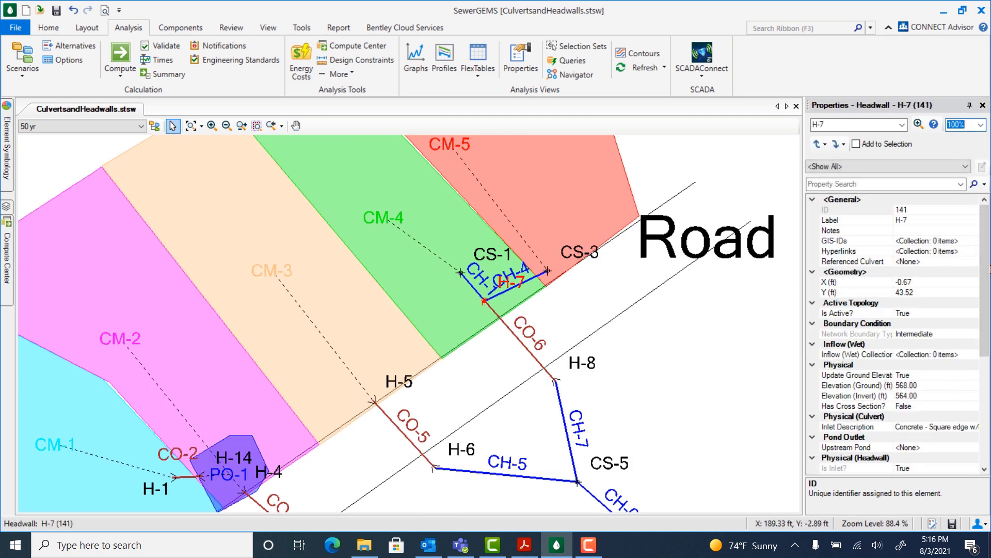
drag(987, 268, 989, 297)
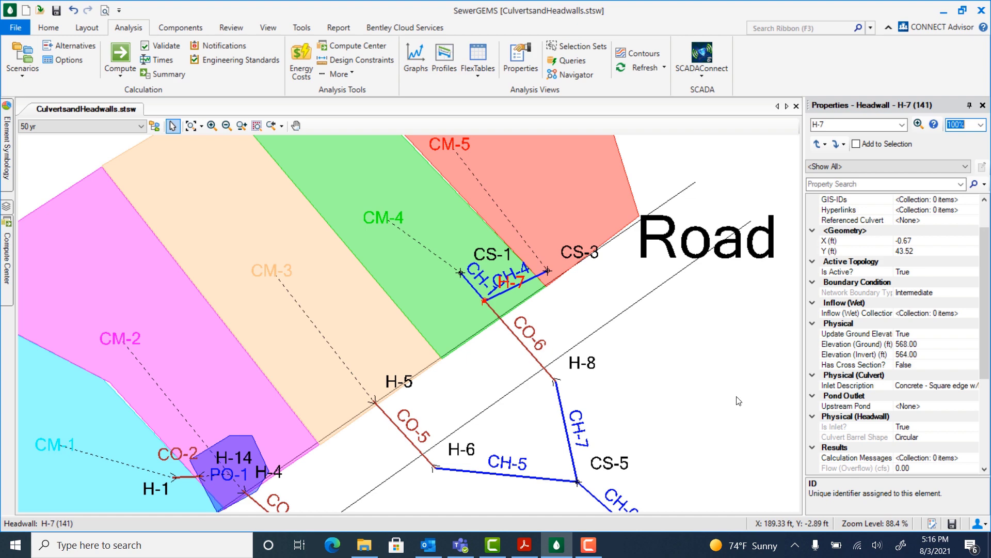
Graph only Hydraulic Grade Line (Out) for headwall H-7 in the 50 yr scenario.
right_click(485, 303)
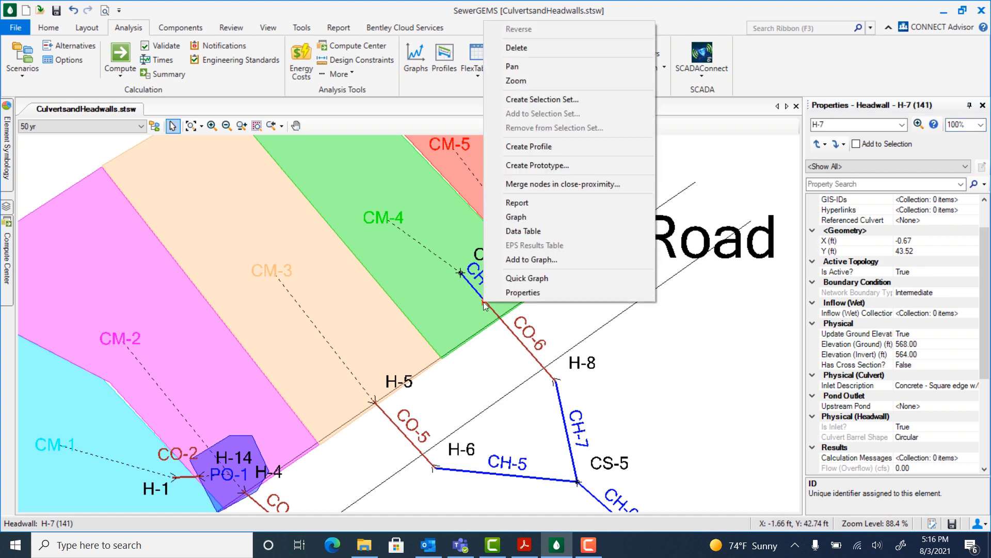
click(514, 217)
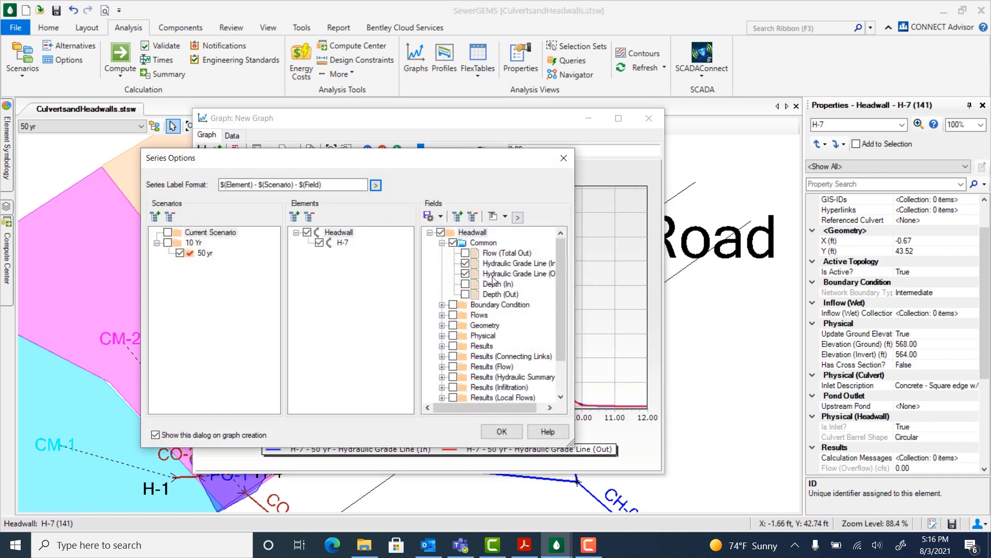
click(465, 264)
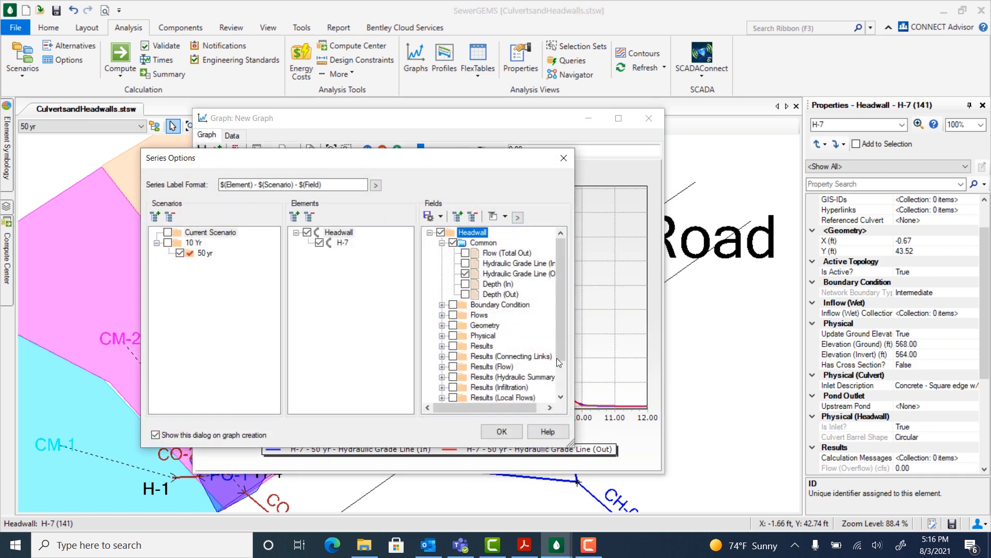
click(506, 432)
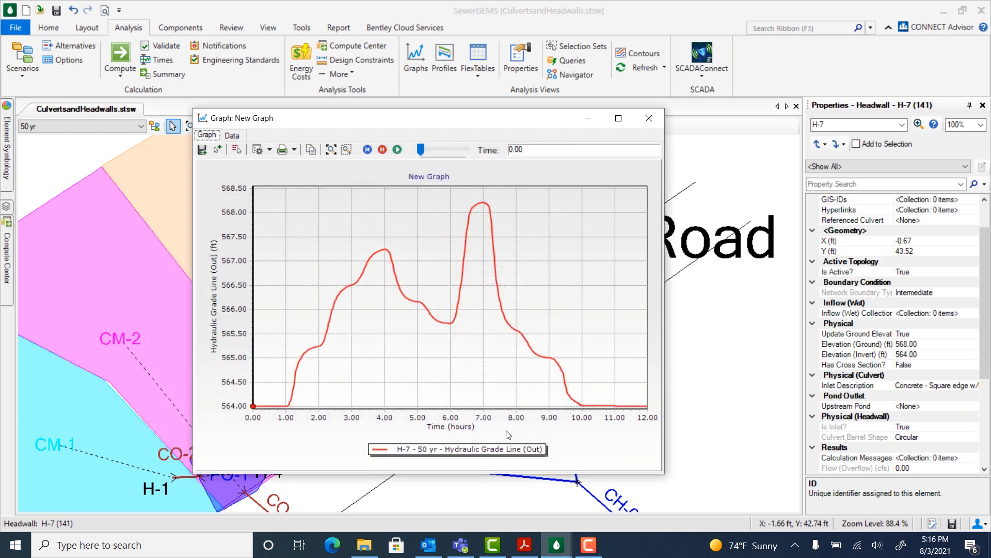
Show the H-7 graph's tabular data and highlight the row at 7.00 hours.
click(232, 136)
scroll(657, 186, down, 1)
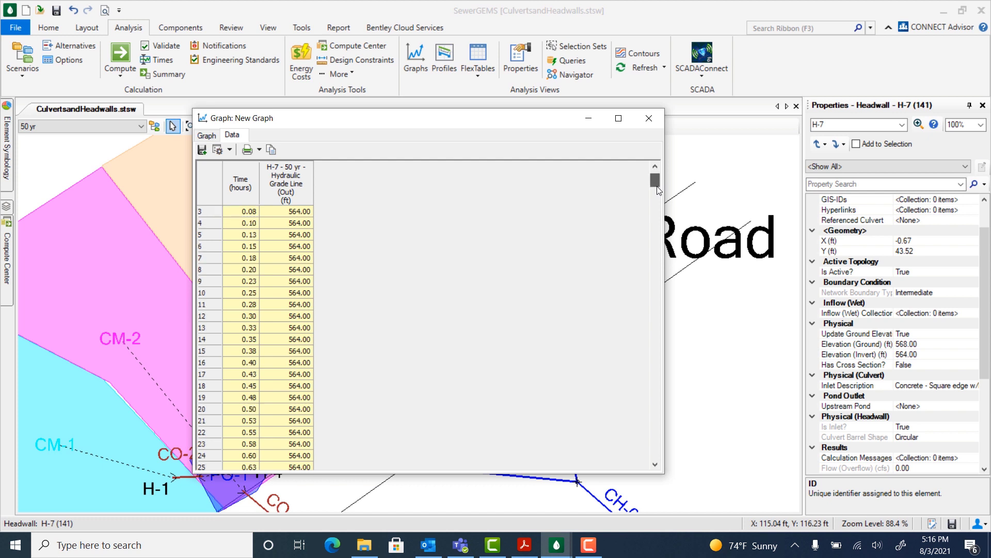
drag(657, 188, 652, 342)
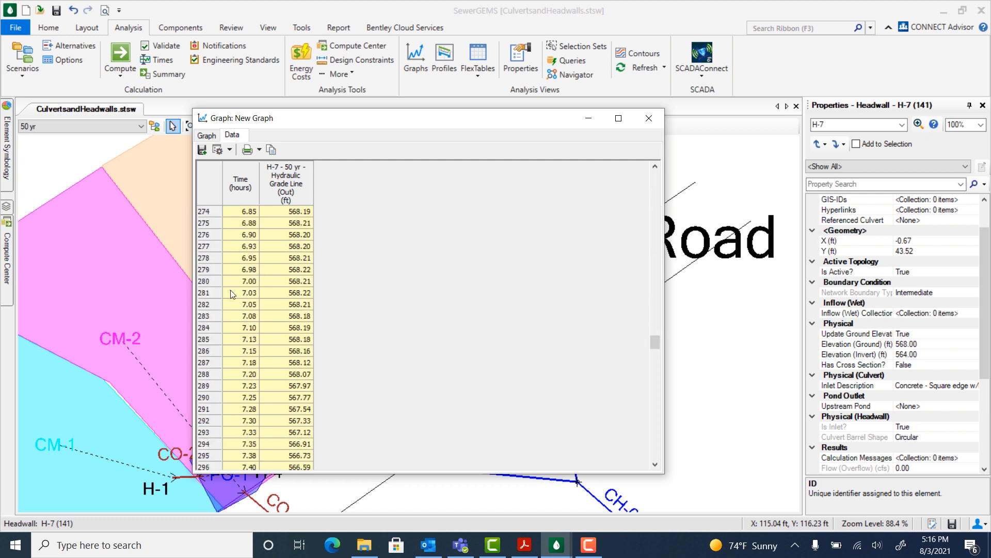
click(210, 282)
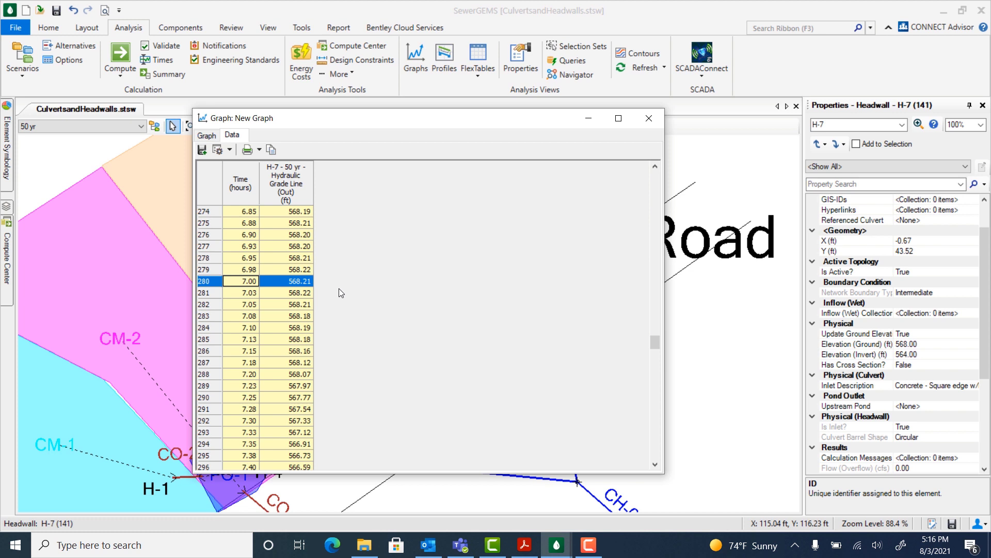